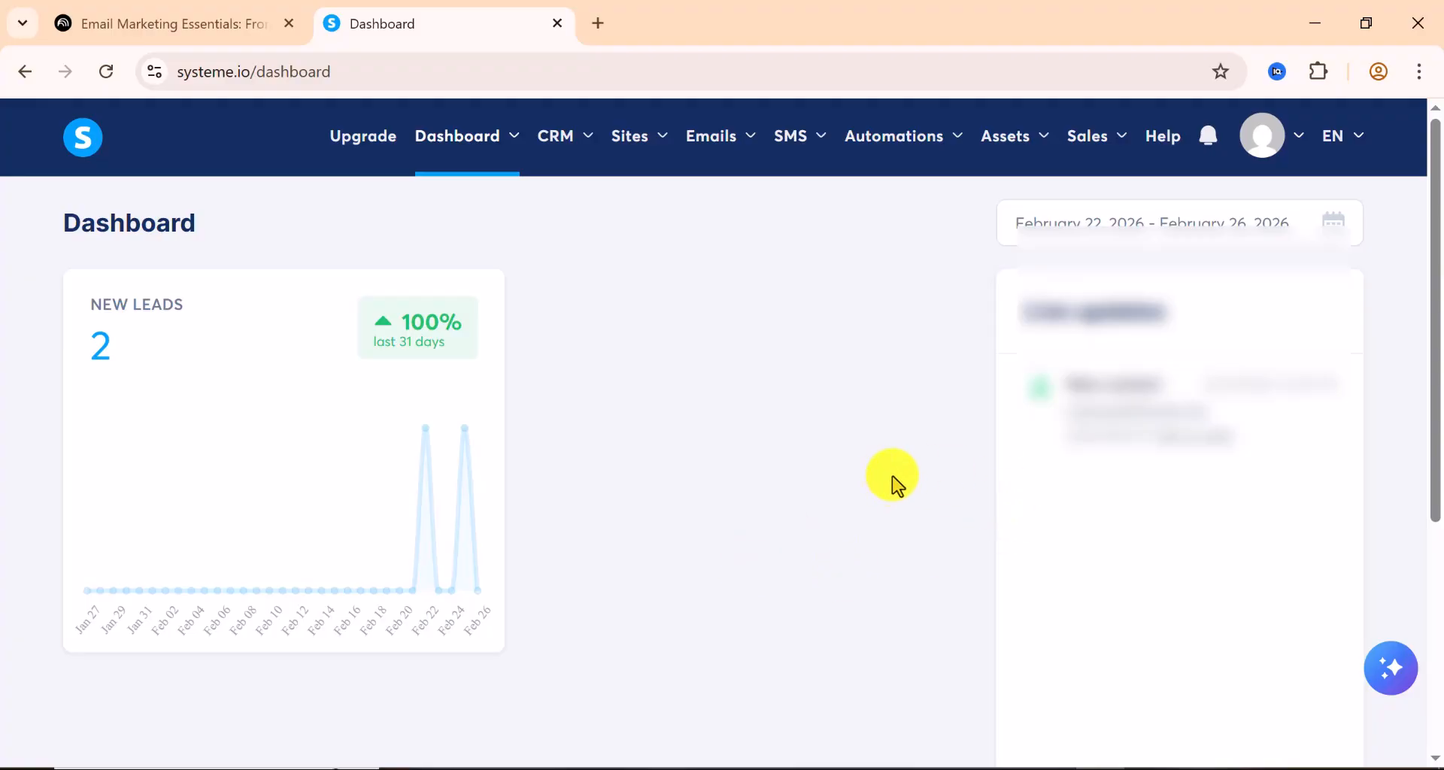
- Review the dashboard and the options offered under CRM, Sites, Emails, SMS, Automations, Assets and Sales
{"action": "scroll", "coordinate": [587, 583], "scroll_direction": "down", "scroll_amount": 1}
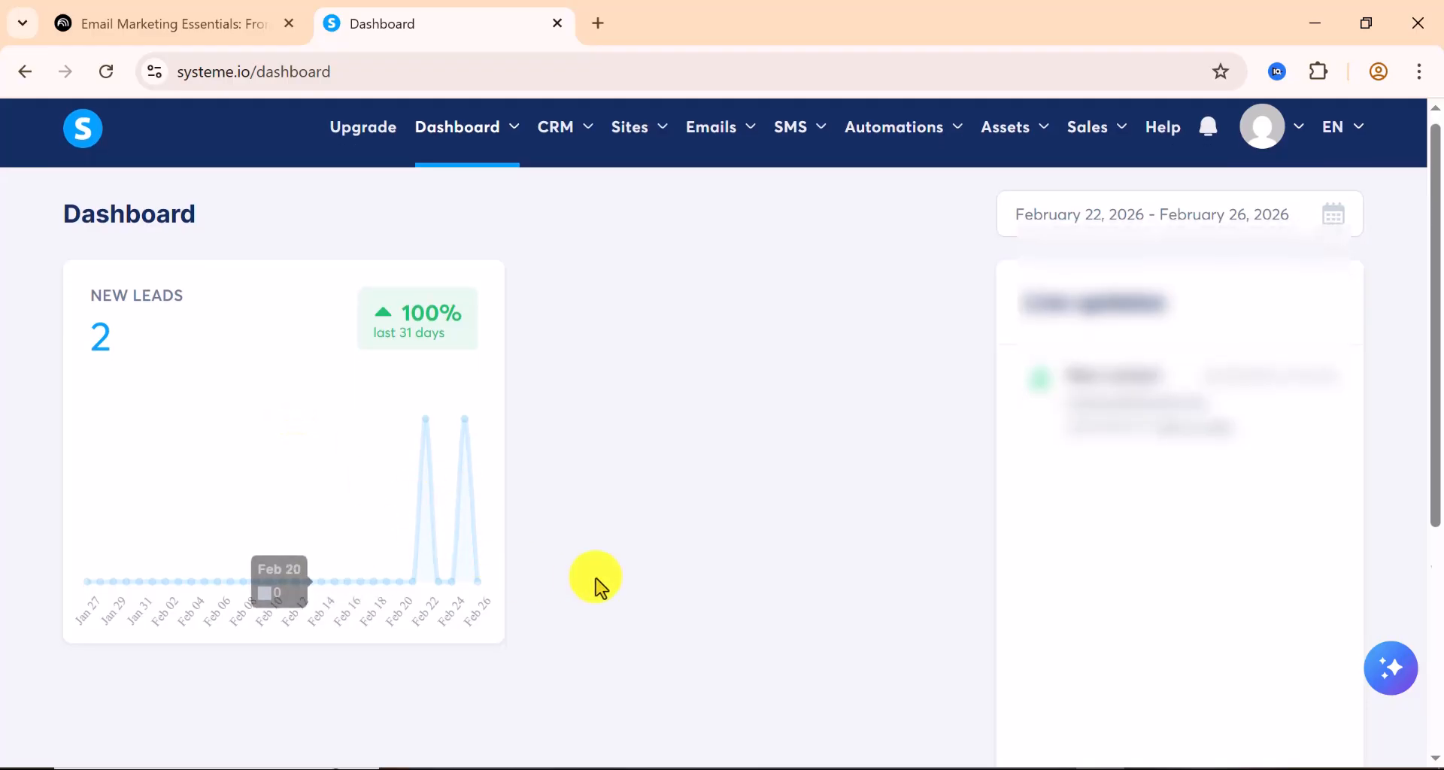
{"action": "scroll", "coordinate": [500, 506], "scroll_direction": "down", "scroll_amount": 2}
{"action": "scroll", "coordinate": [499, 522], "scroll_direction": "up", "scroll_amount": 2}
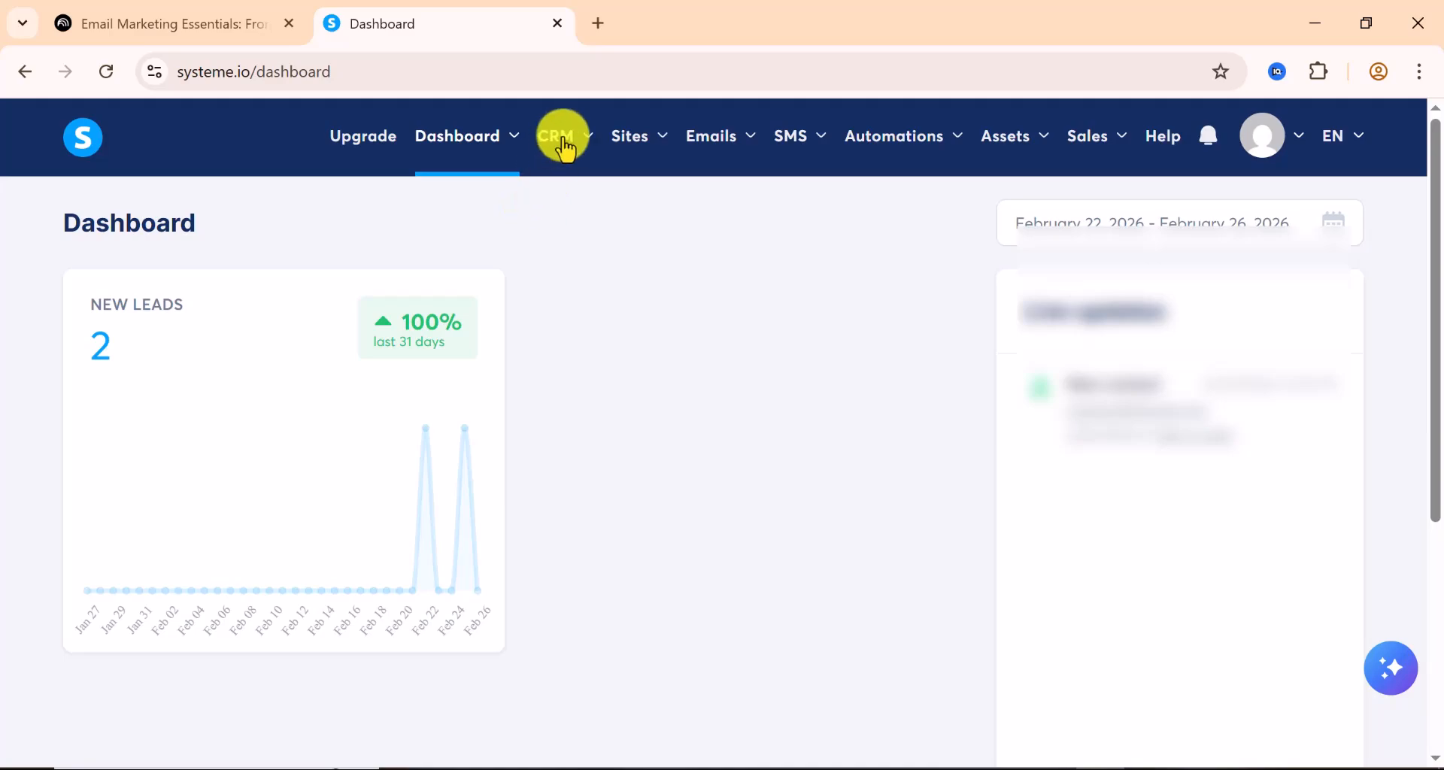
{"action": "mouse_move", "coordinate": [566, 139]}
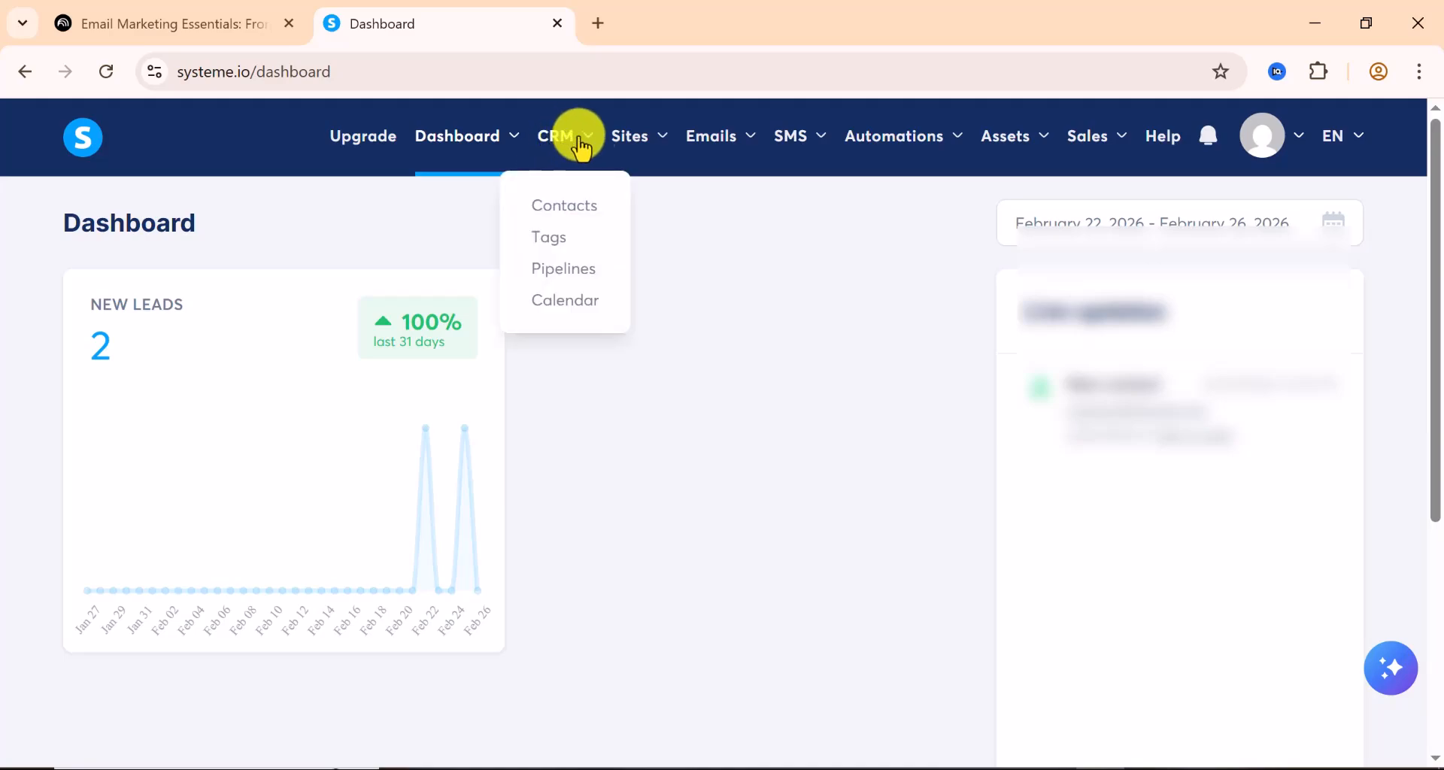
{"action": "mouse_move", "coordinate": [654, 147]}
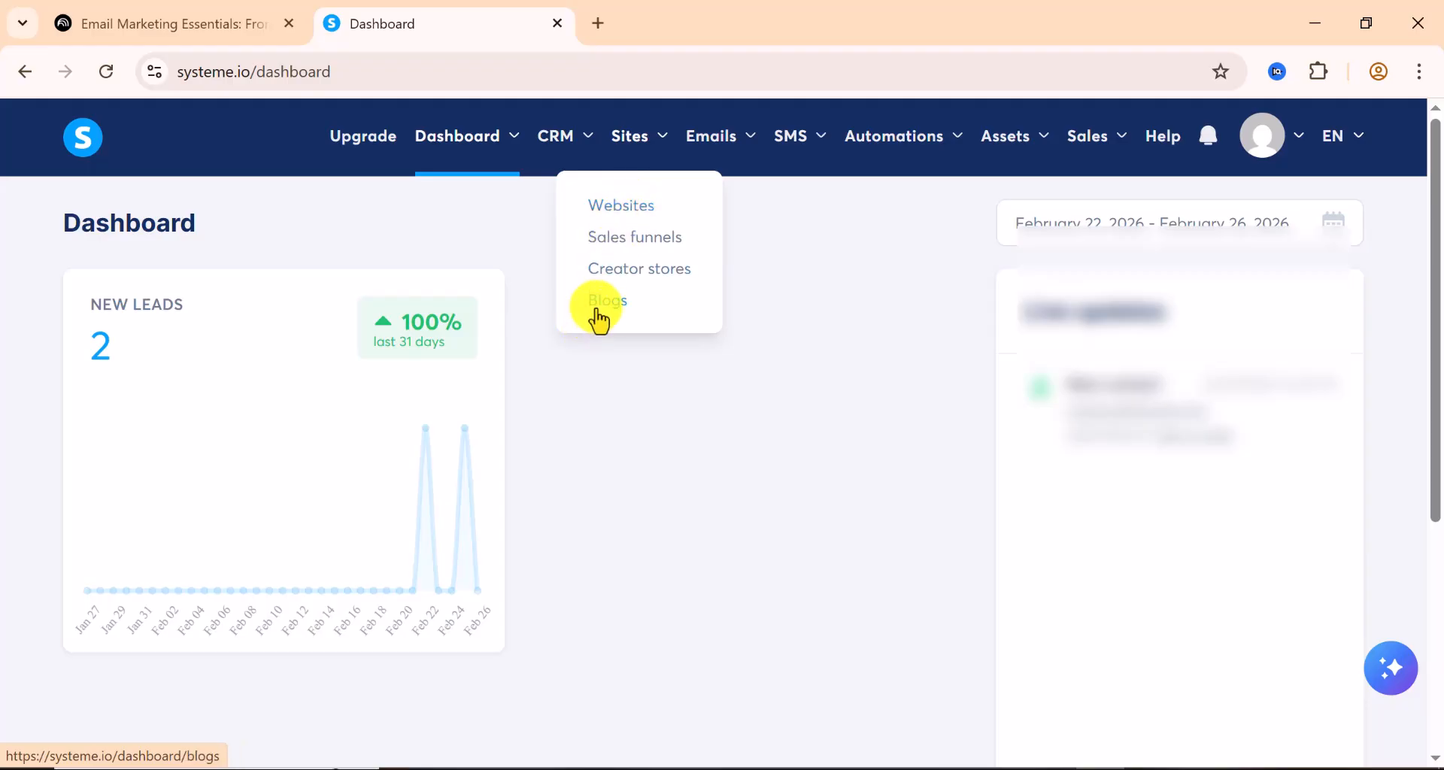
{"action": "mouse_move", "coordinate": [713, 154]}
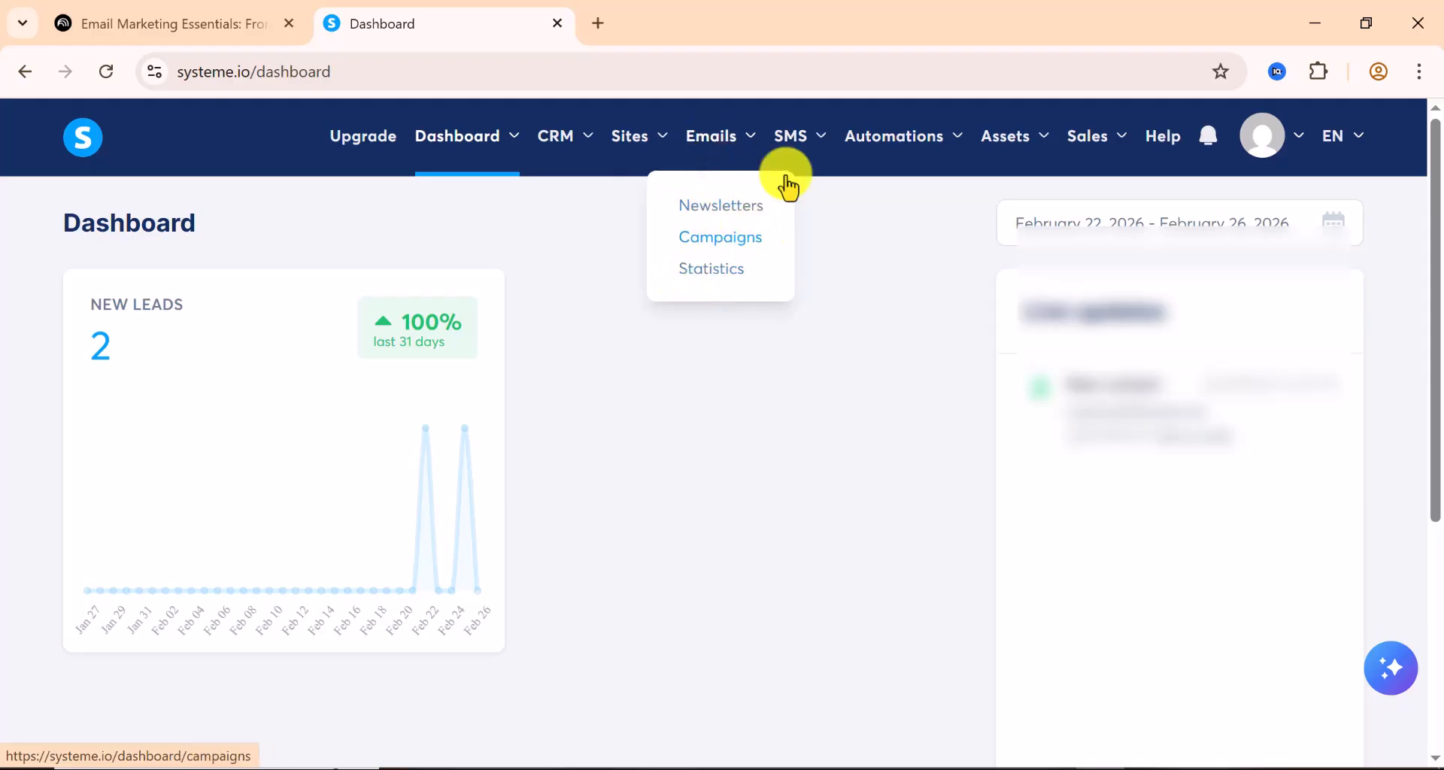
{"action": "mouse_move", "coordinate": [800, 129]}
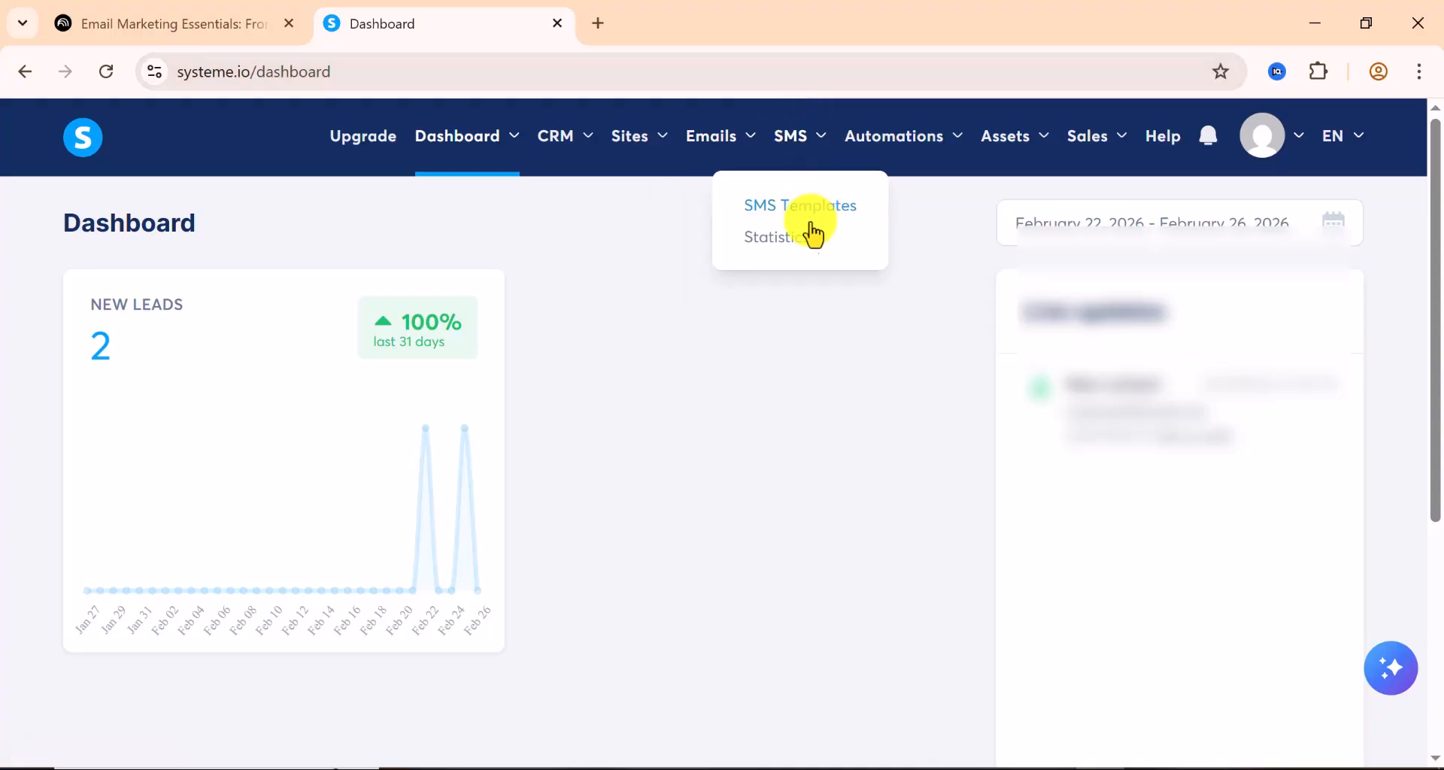
{"action": "mouse_move", "coordinate": [916, 149]}
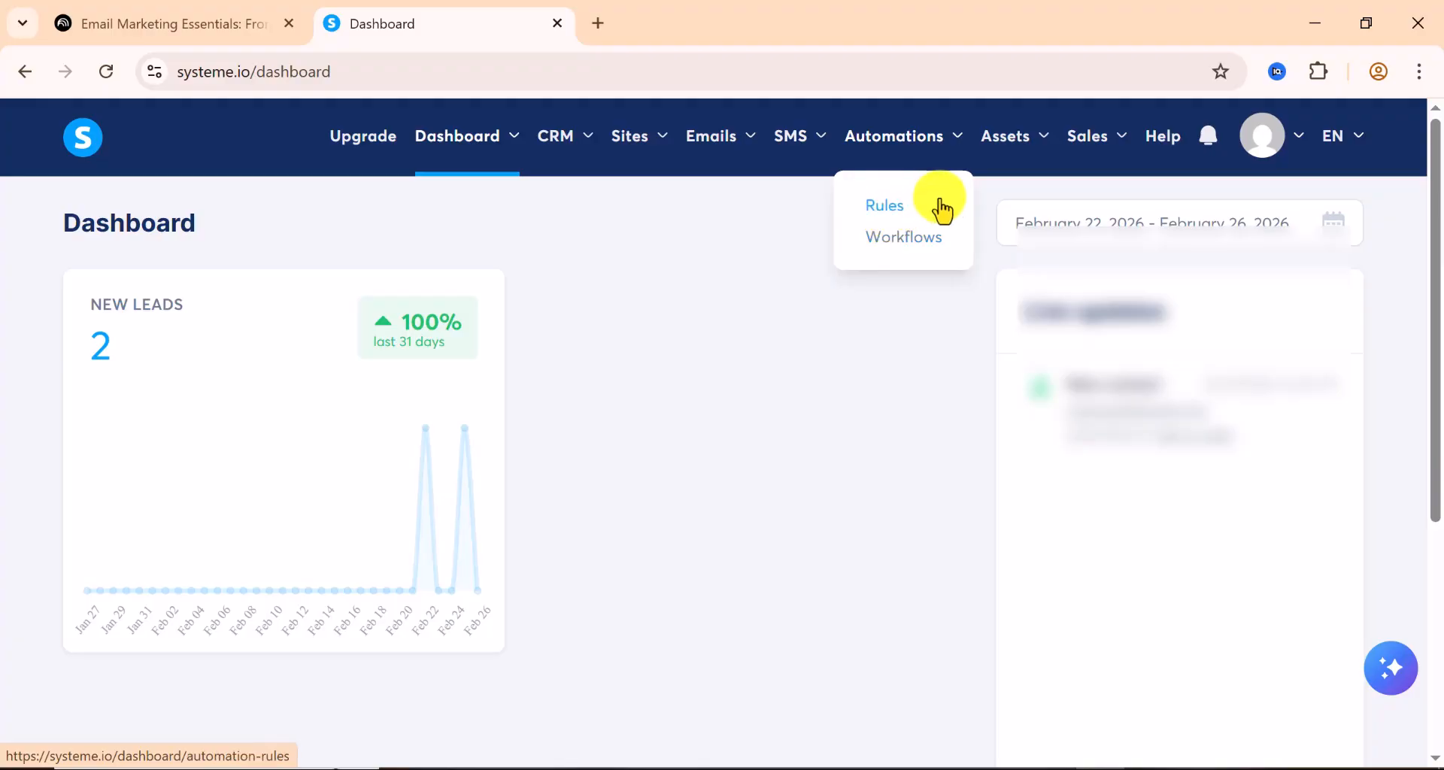
{"action": "mouse_move", "coordinate": [1031, 144]}
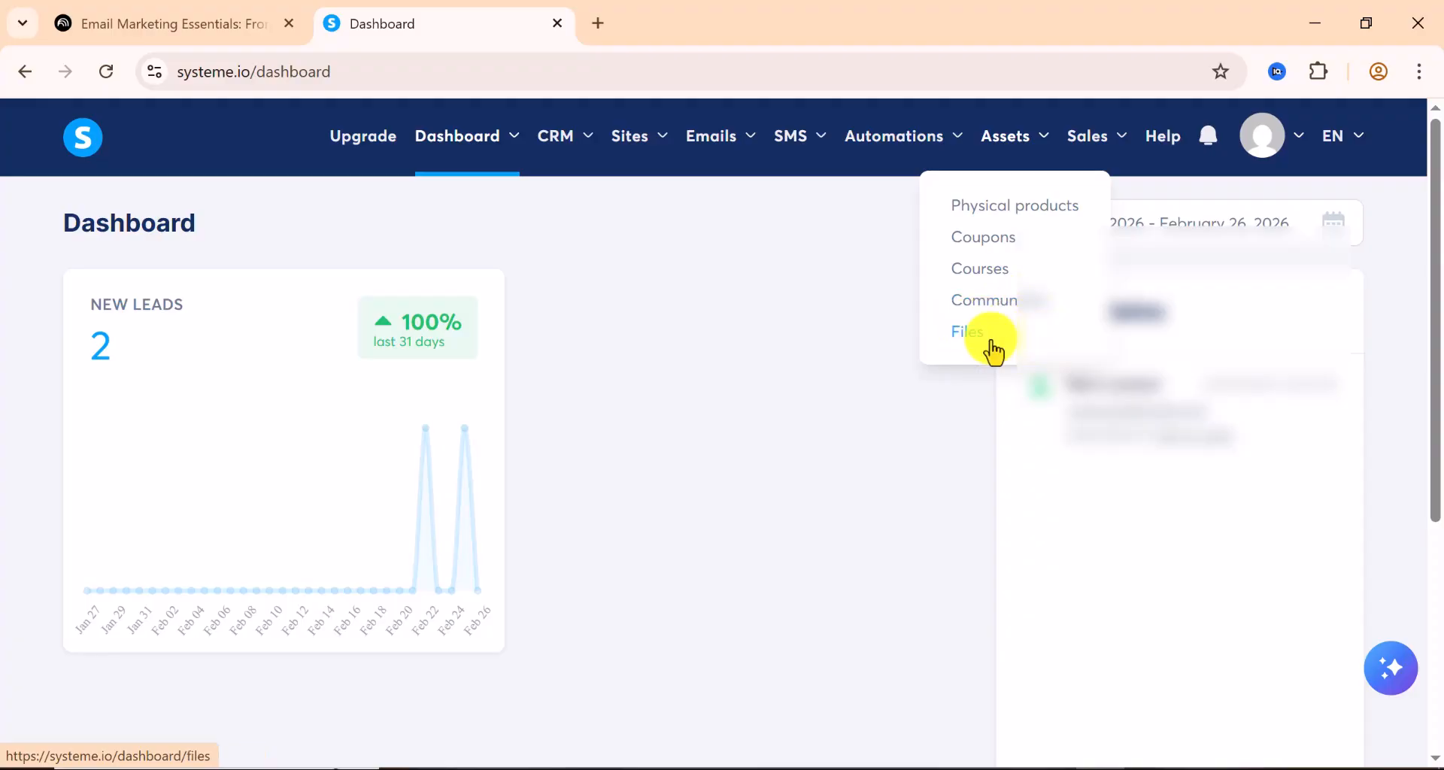
{"action": "mouse_move", "coordinate": [1094, 147]}
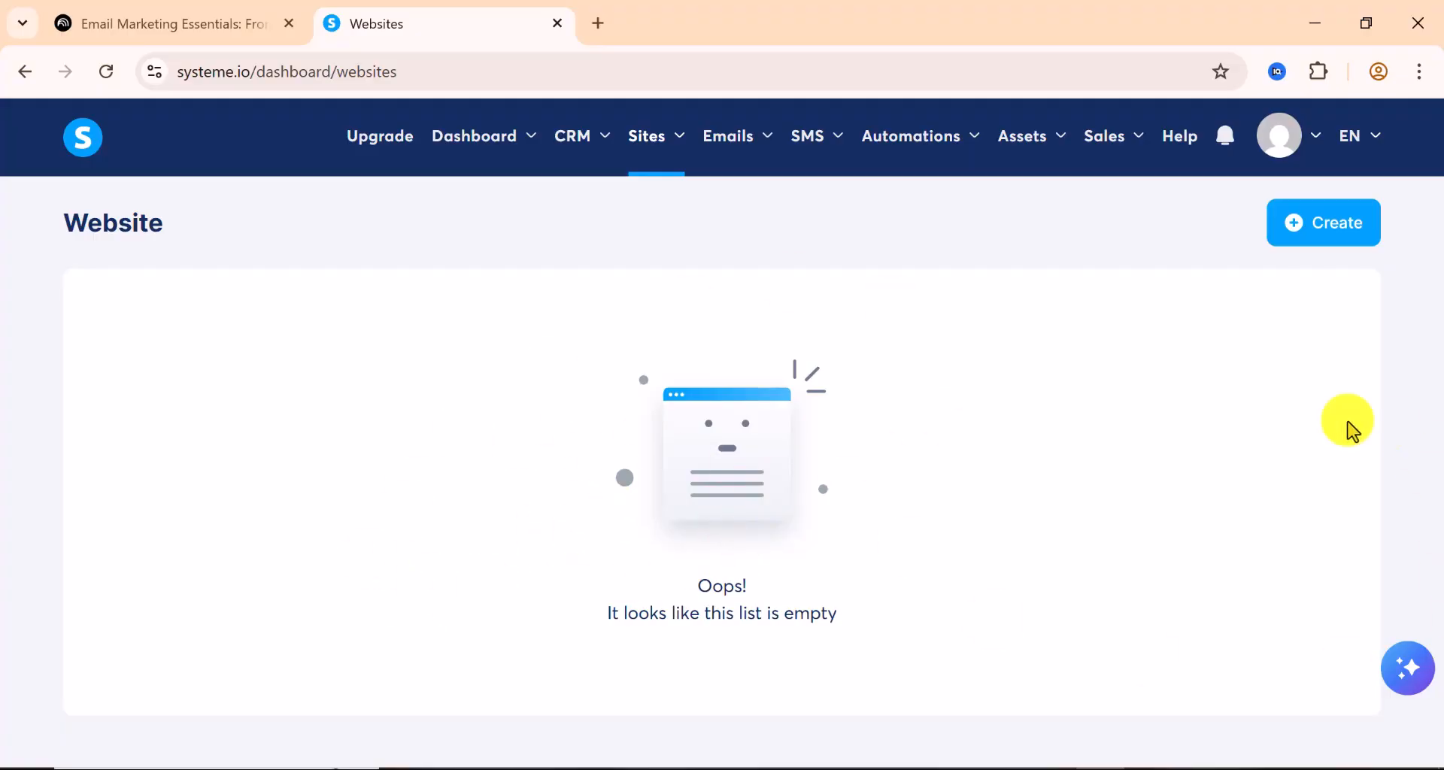
{"action": "left_click", "coordinate": [1311, 237]}
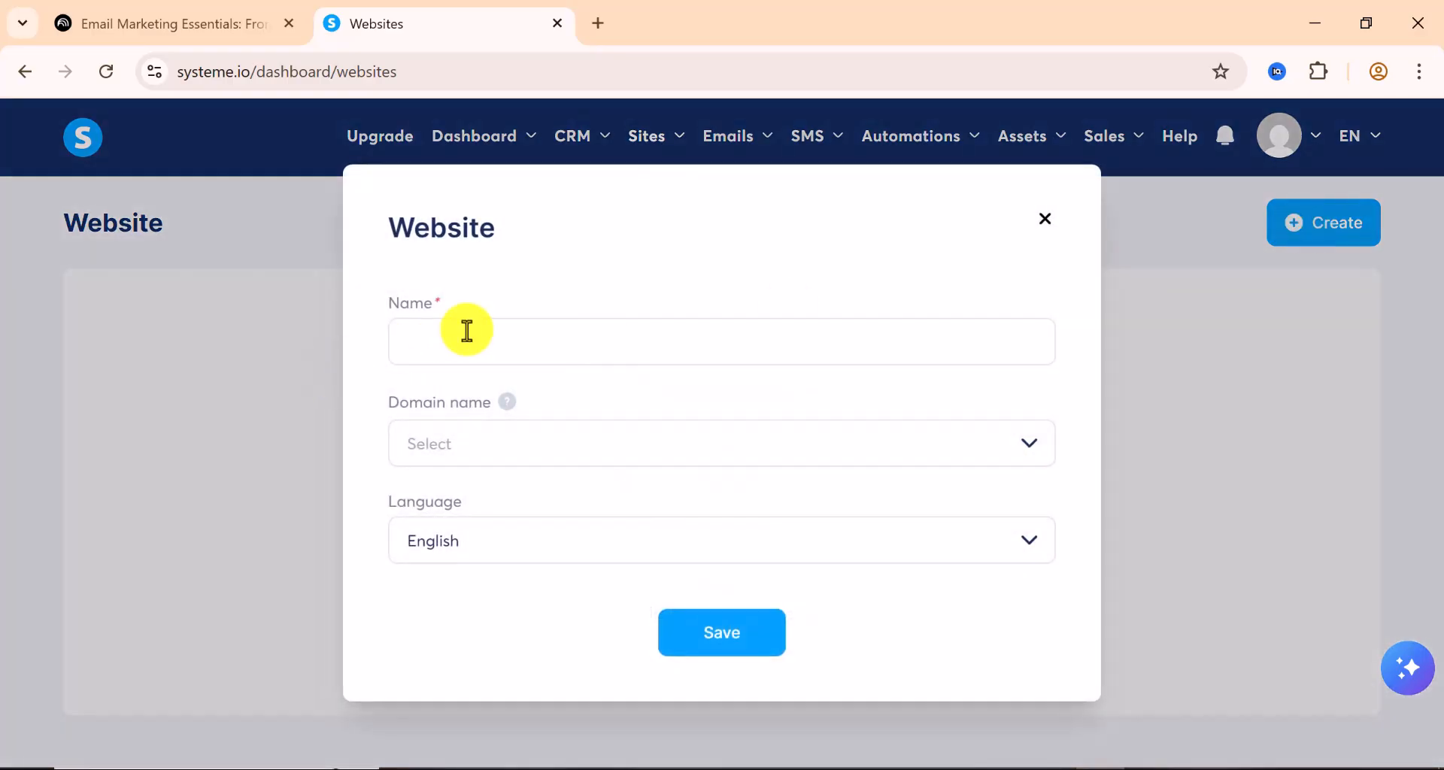
{"action": "left_click", "coordinate": [503, 340]}
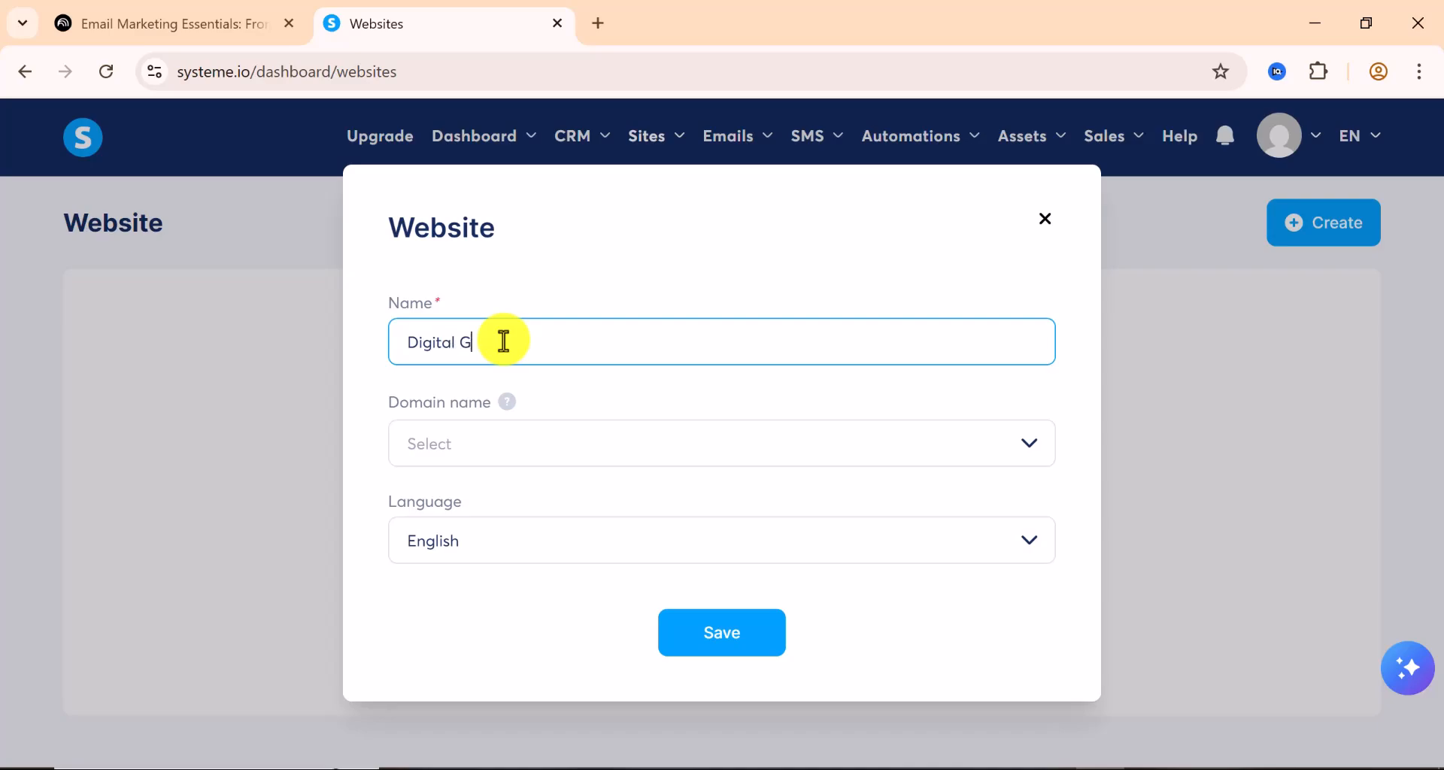
{"action": "type", "text": "y"}
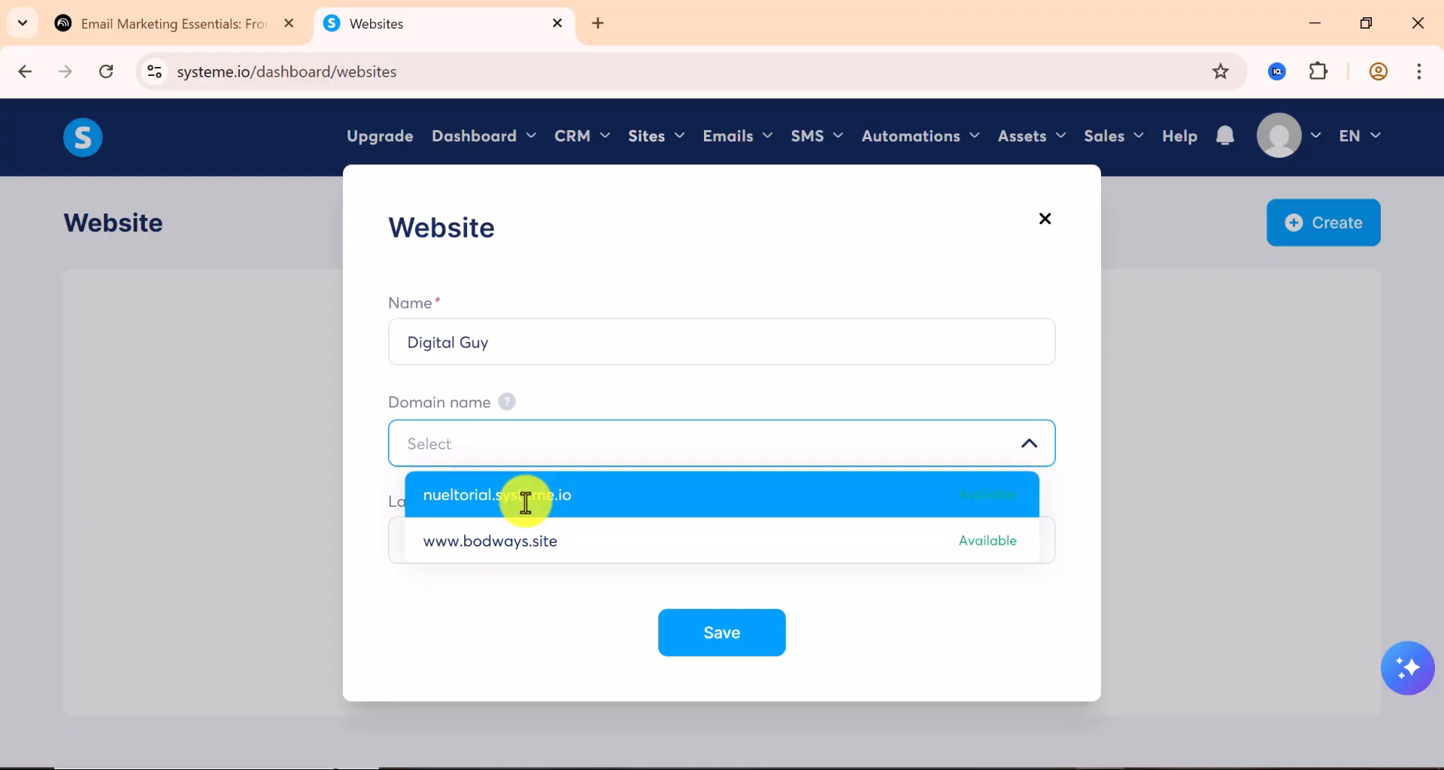
{"action": "left_click", "coordinate": [511, 560]}
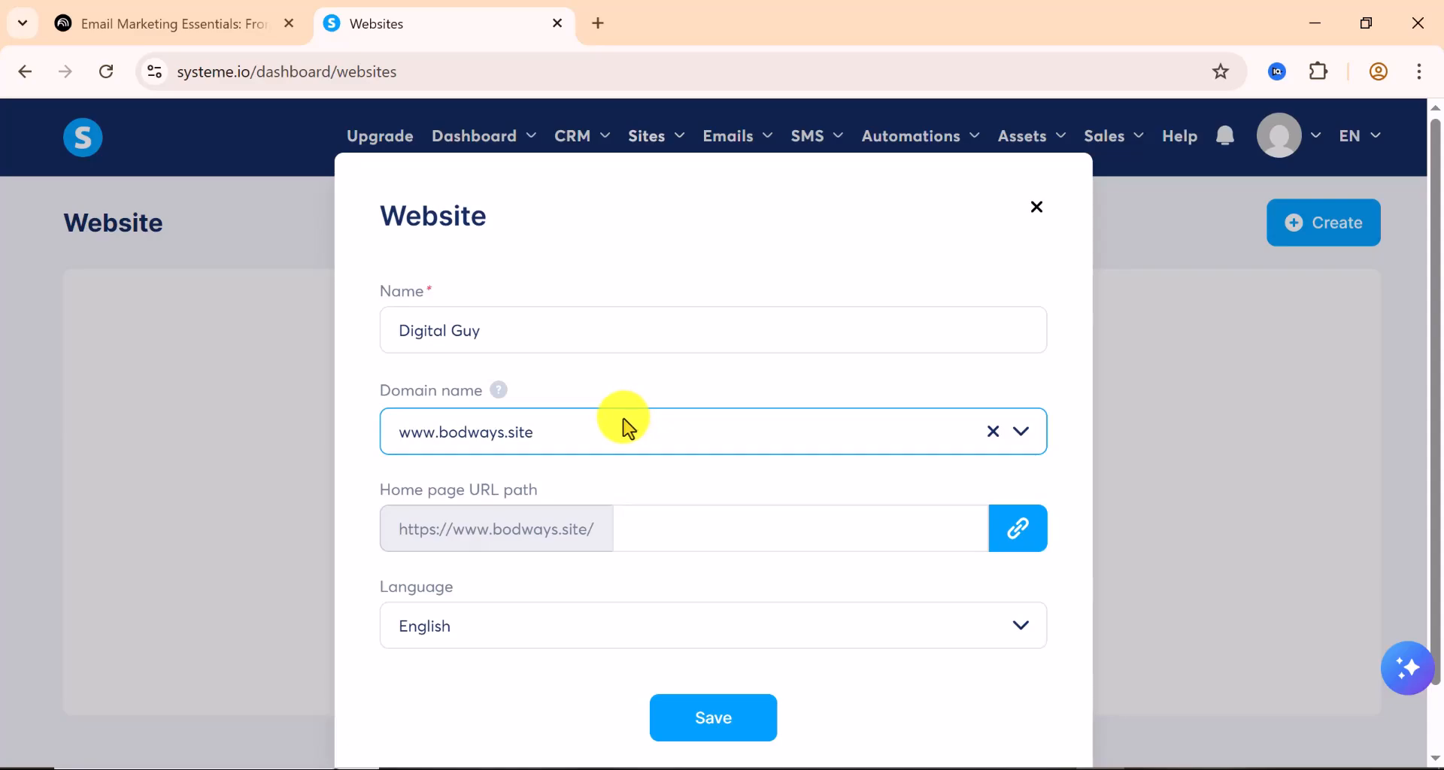
{"action": "left_click", "coordinate": [648, 538]}
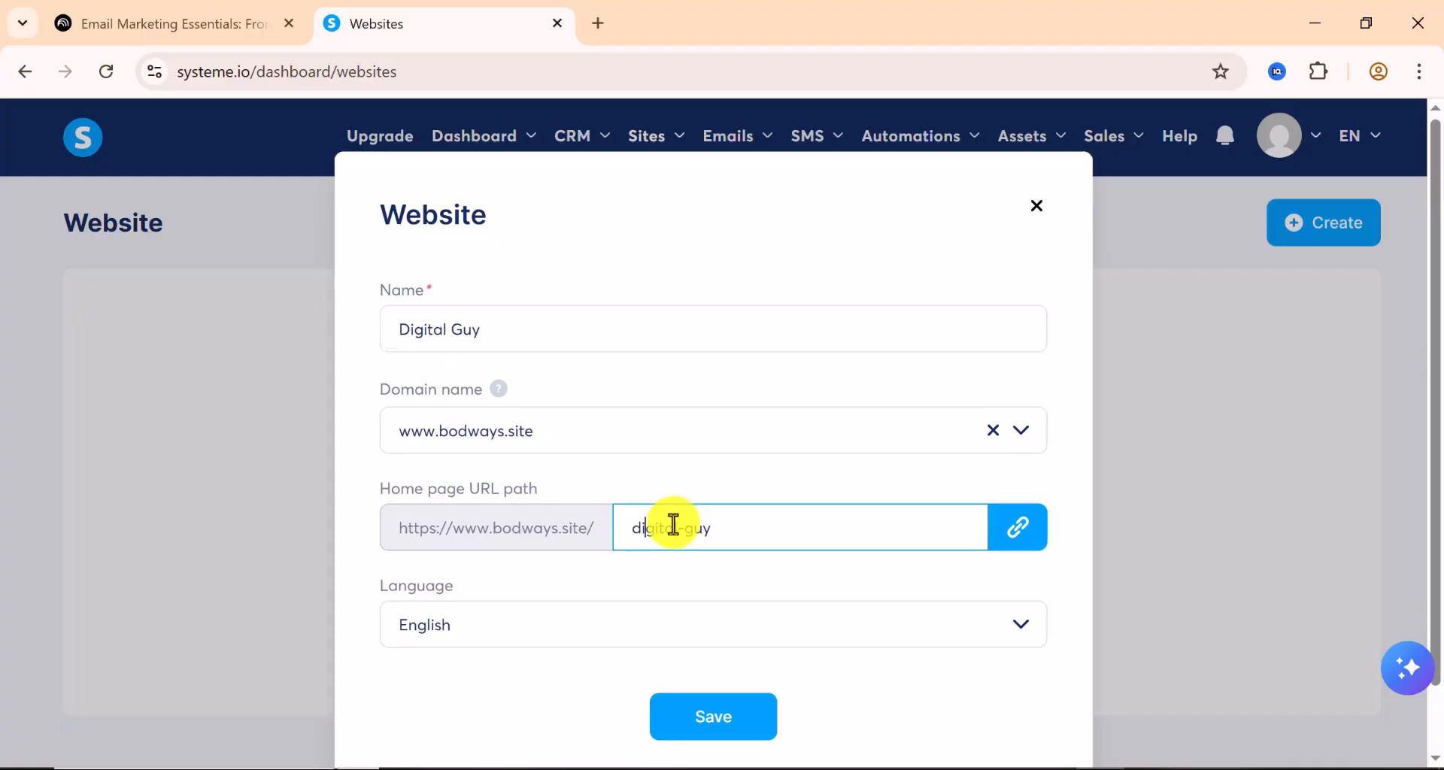
- Choose English as the website's language from the available languages and save the new website
{"action": "scroll", "coordinate": [525, 590], "scroll_direction": "down", "scroll_amount": 2}
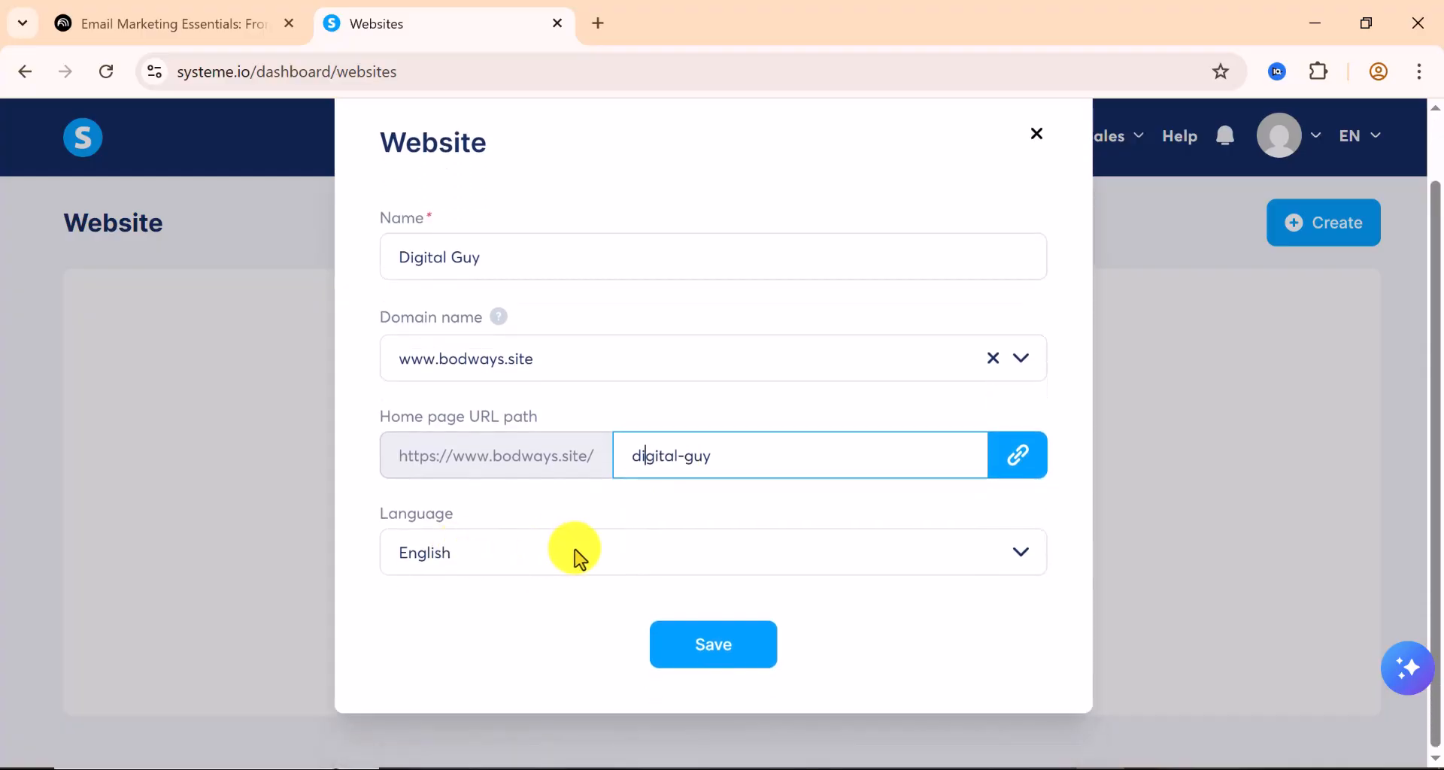
{"action": "left_click", "coordinate": [577, 558]}
{"action": "scroll", "coordinate": [602, 448], "scroll_direction": "down", "scroll_amount": 5}
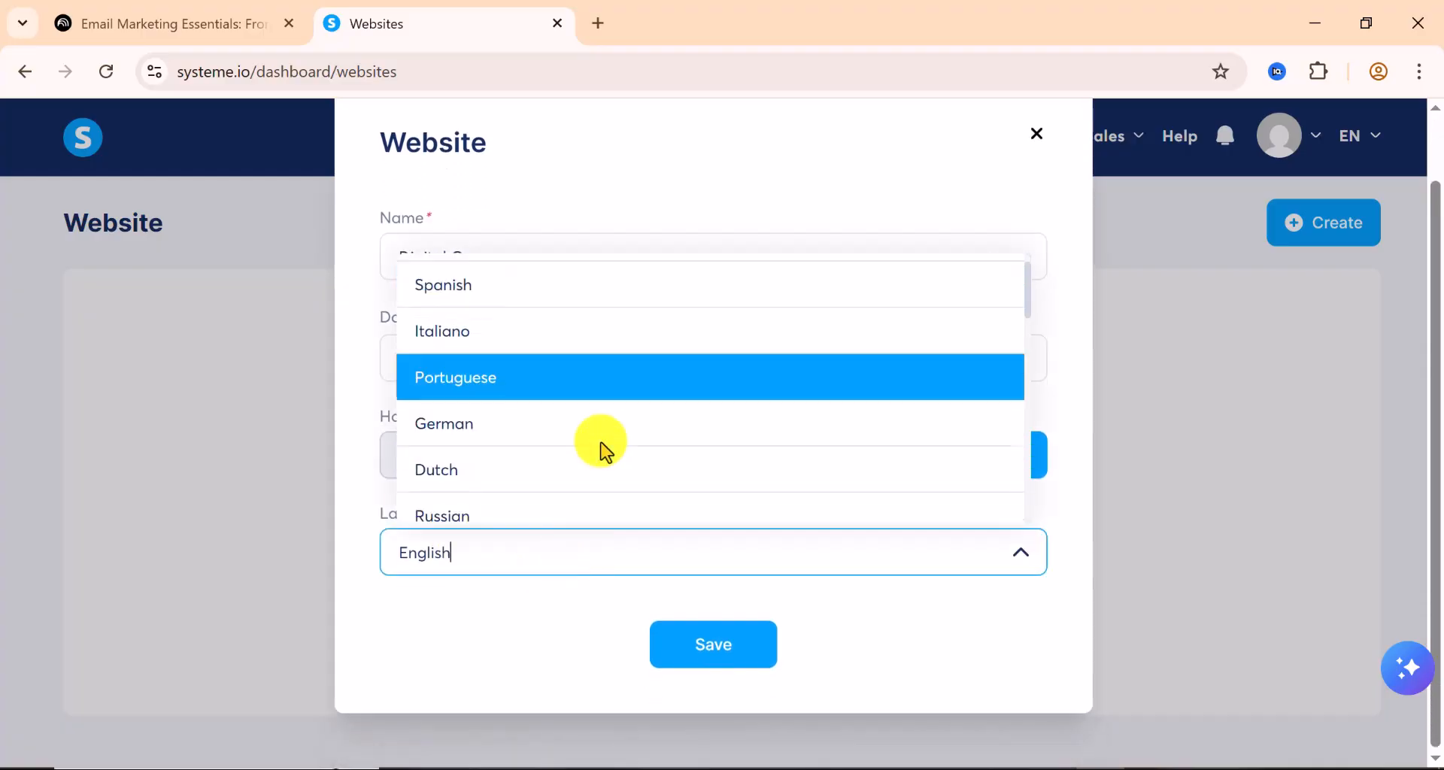
{"action": "scroll", "coordinate": [605, 451], "scroll_direction": "down", "scroll_amount": 6}
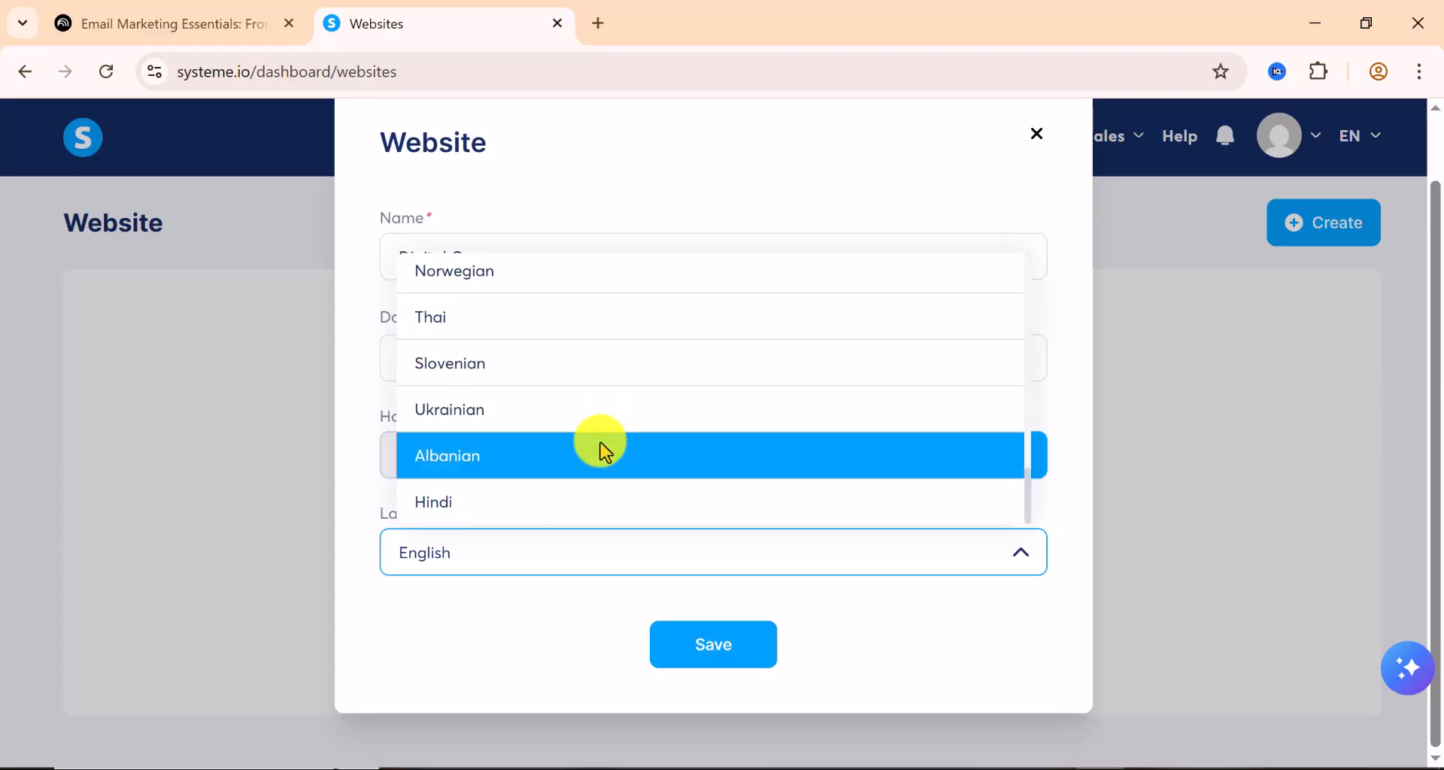
{"action": "scroll", "coordinate": [601, 452], "scroll_direction": "up", "scroll_amount": 12}
{"action": "left_click", "coordinate": [549, 282]}
{"action": "left_click", "coordinate": [715, 644]}
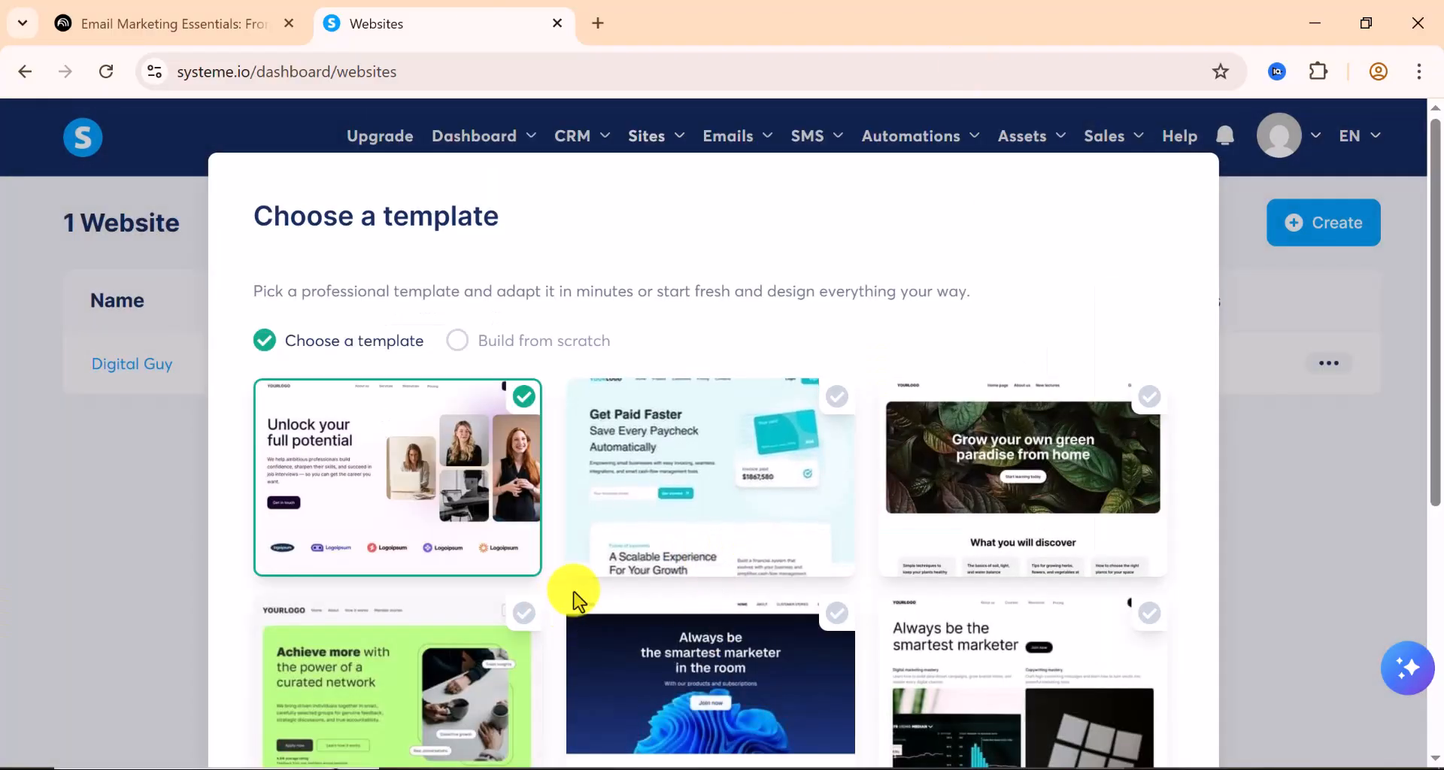
- Choose the "The easiest way to create your website." template for the website and open it in the editor
{"action": "scroll", "coordinate": [577, 596], "scroll_direction": "down", "scroll_amount": 5}
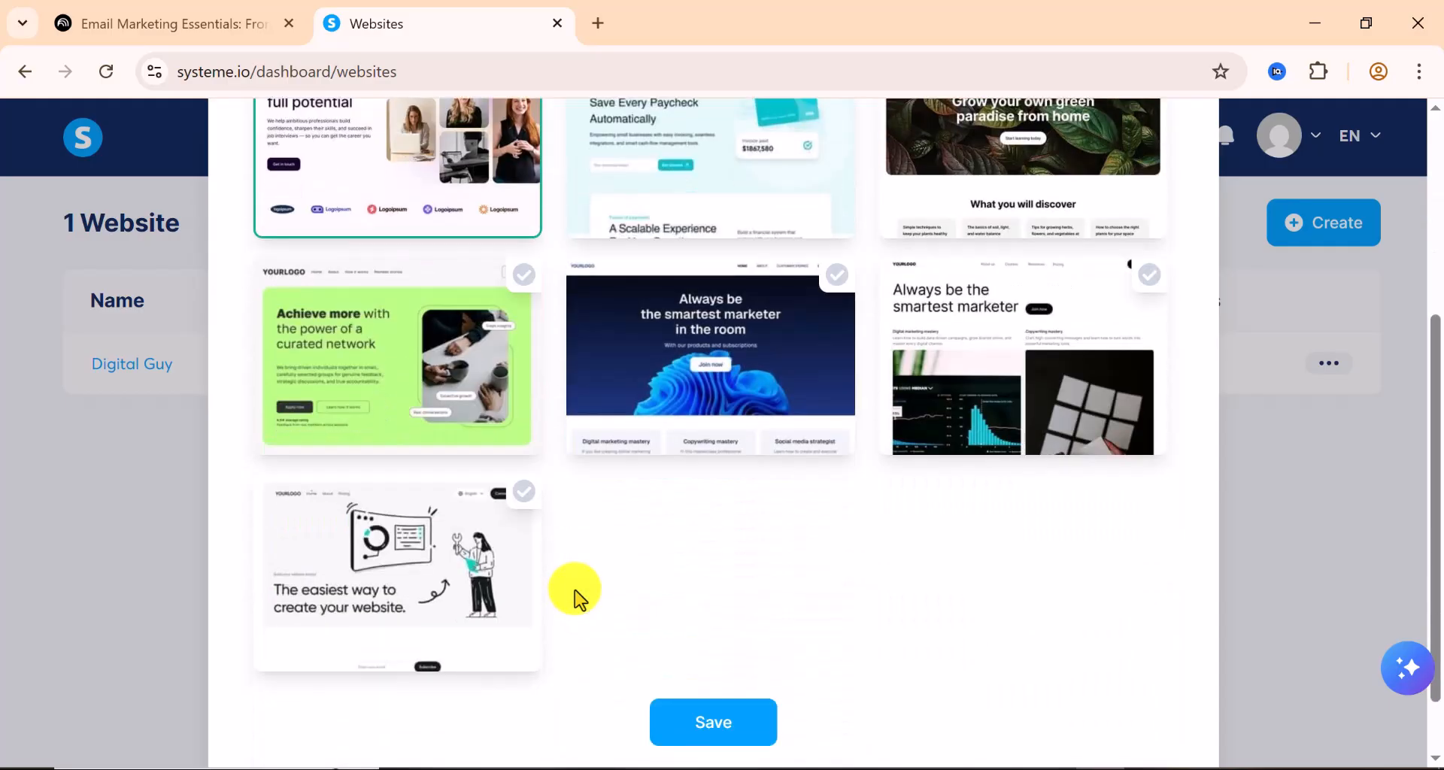
{"action": "scroll", "coordinate": [574, 590], "scroll_direction": "down", "scroll_amount": 1}
{"action": "scroll", "coordinate": [575, 581], "scroll_direction": "up", "scroll_amount": 1}
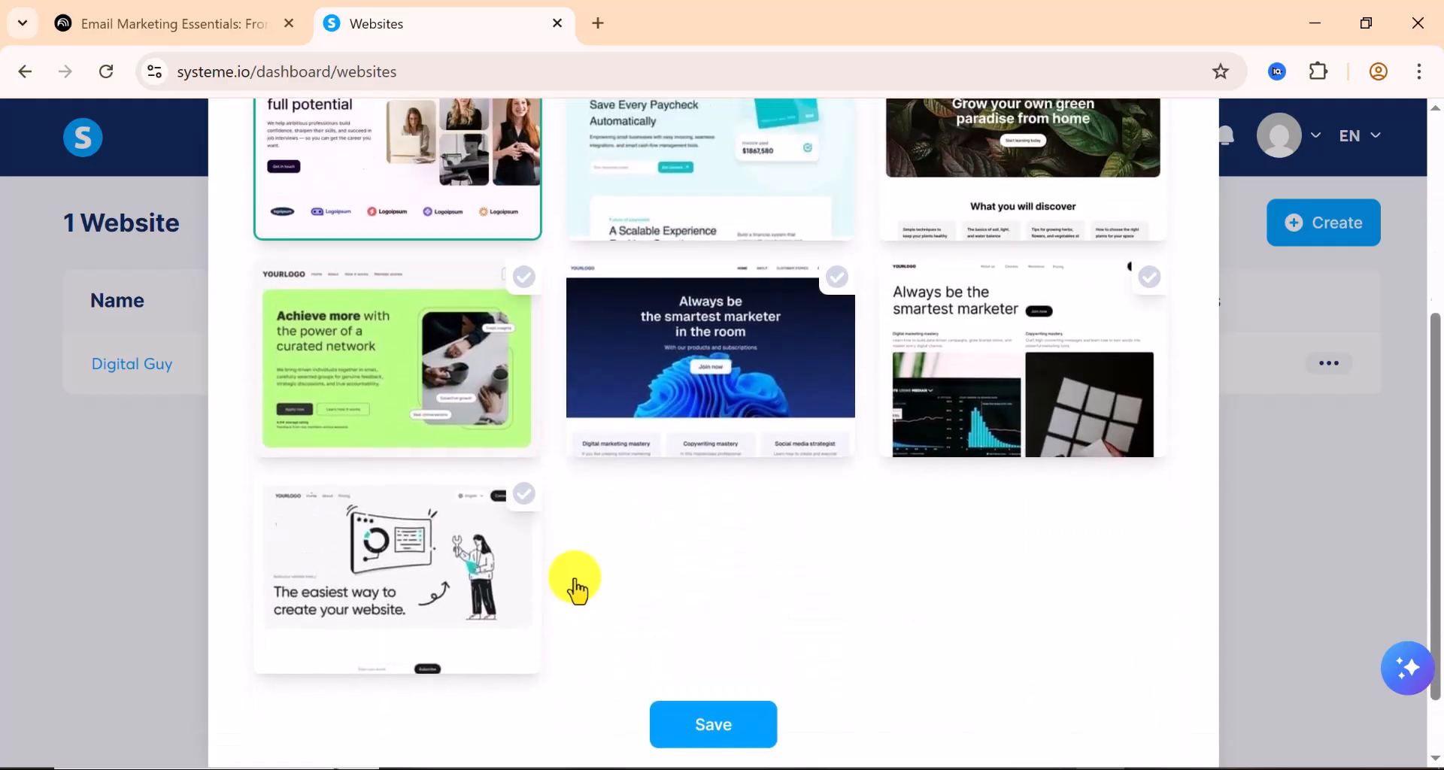
{"action": "scroll", "coordinate": [896, 516], "scroll_direction": "up", "scroll_amount": 5}
{"action": "scroll", "coordinate": [1019, 570], "scroll_direction": "down", "scroll_amount": 5}
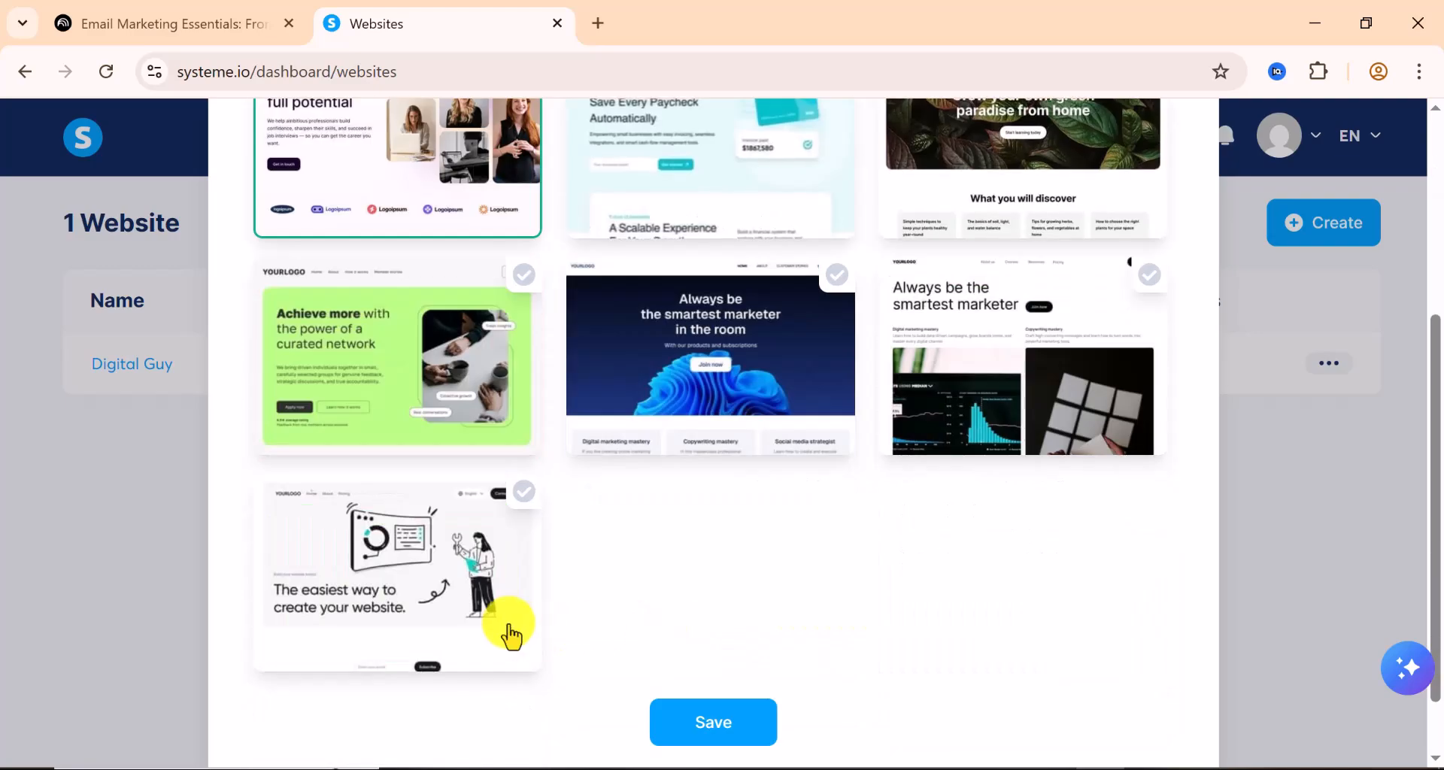
{"action": "scroll", "coordinate": [485, 613], "scroll_direction": "up", "scroll_amount": 3}
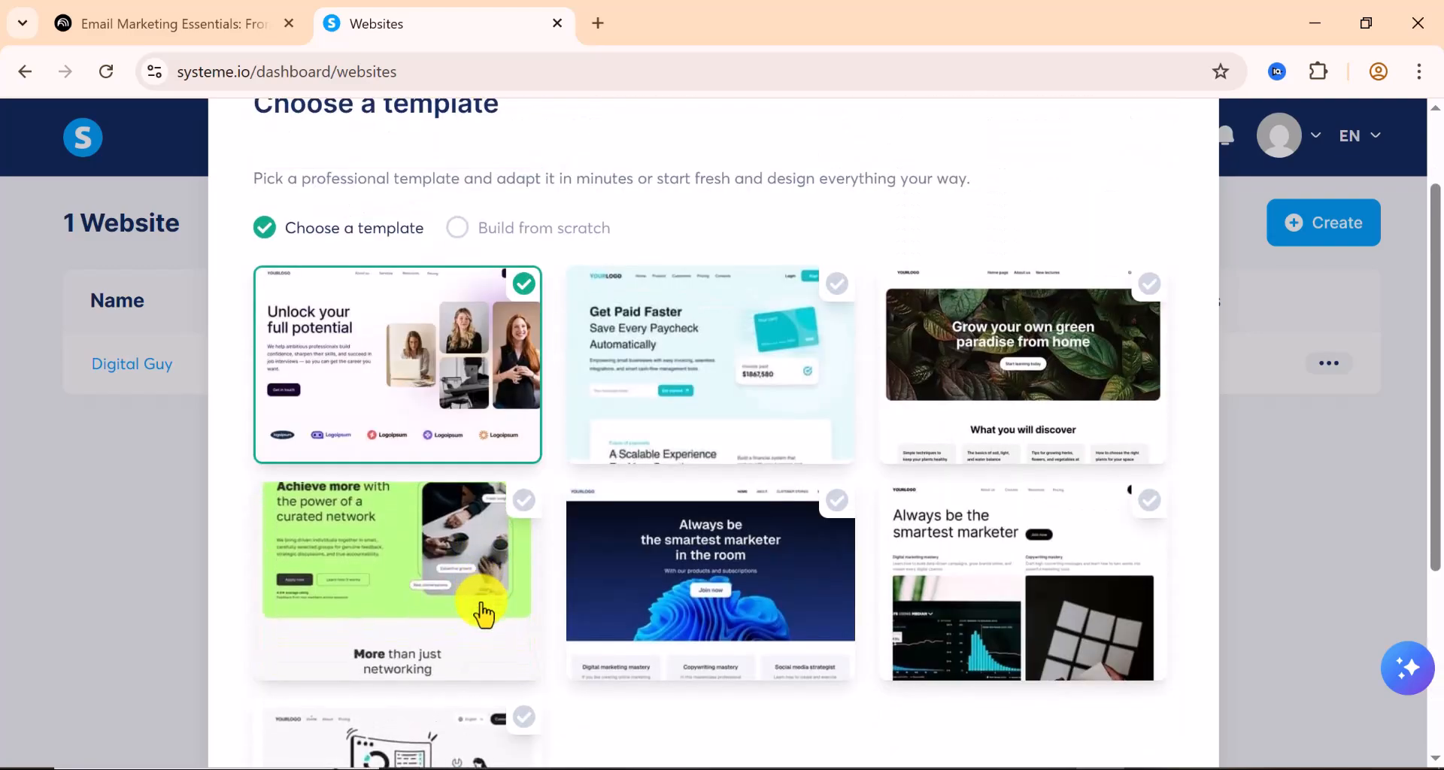
{"action": "scroll", "coordinate": [483, 613], "scroll_direction": "down", "scroll_amount": 2}
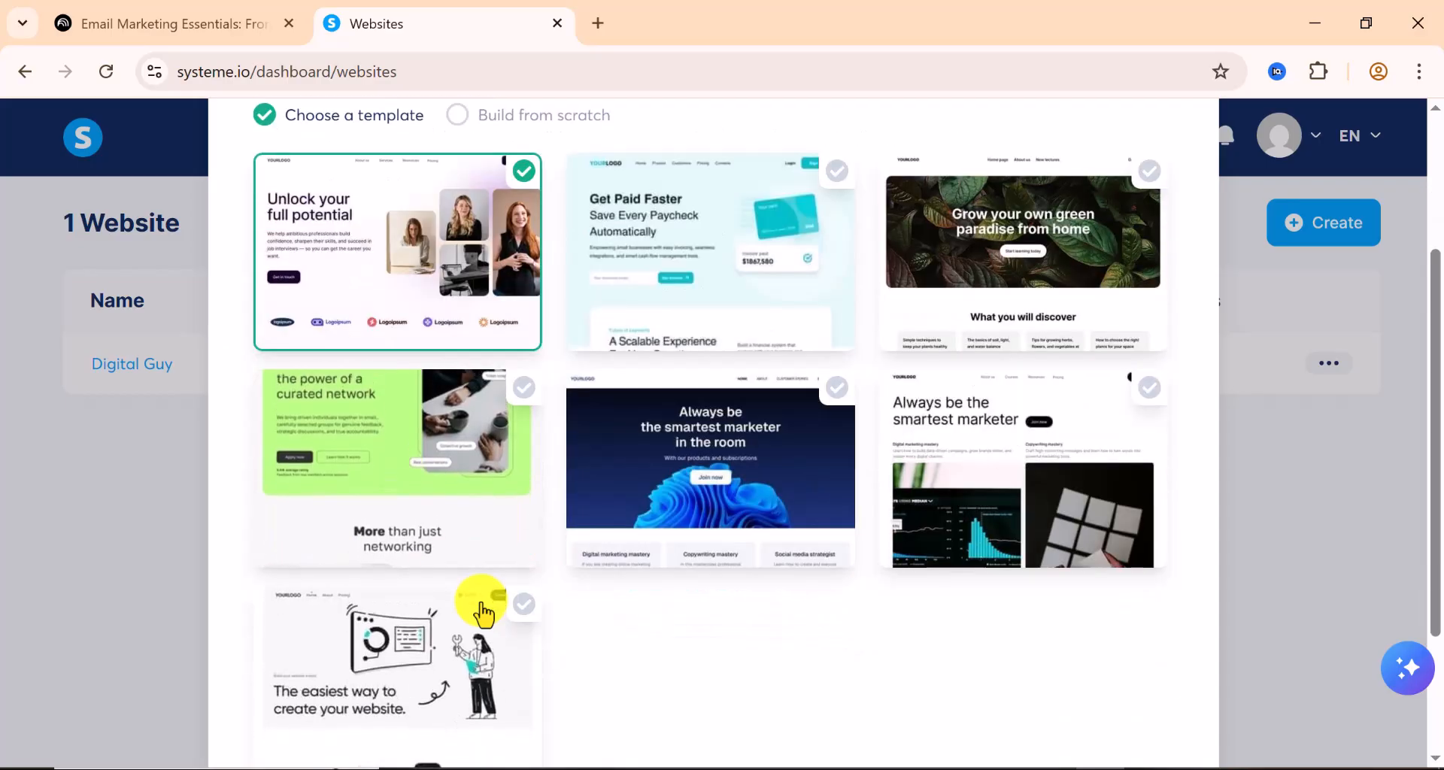
{"action": "scroll", "coordinate": [402, 638], "scroll_direction": "down", "scroll_amount": 2}
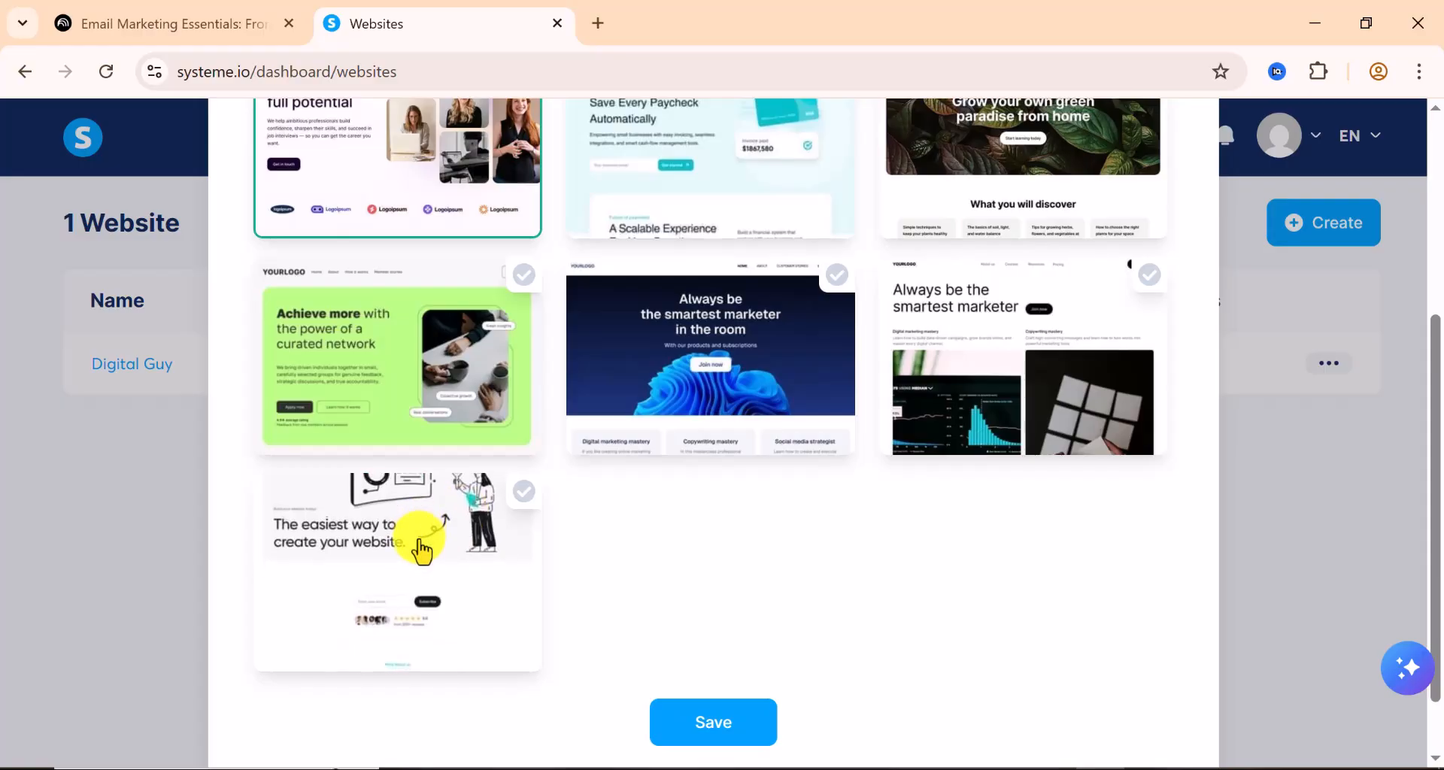
{"action": "left_click", "coordinate": [420, 545]}
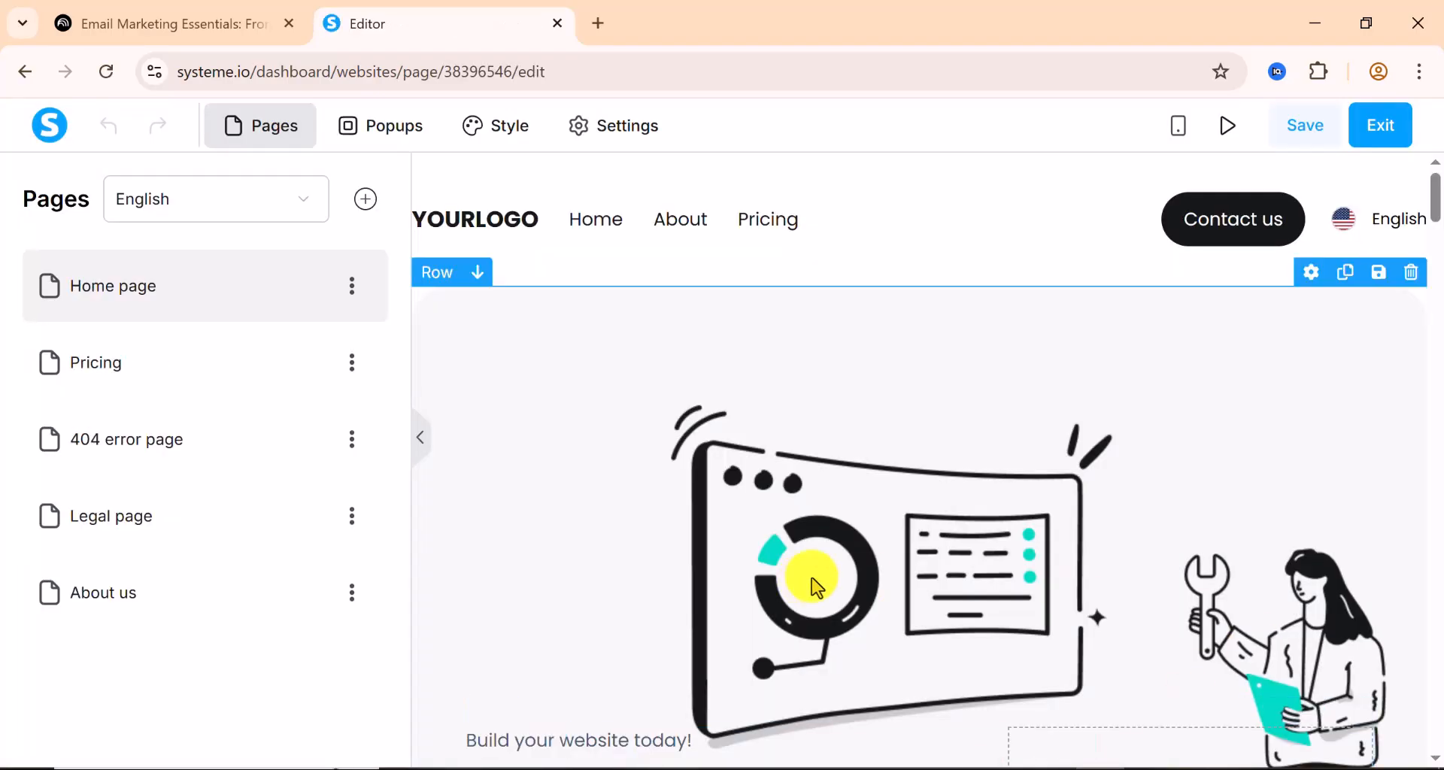
- Look through the template's home page sections and its list of included pages
{"action": "scroll", "coordinate": [857, 564], "scroll_direction": "down", "scroll_amount": 1}
{"action": "scroll", "coordinate": [859, 560], "scroll_direction": "down", "scroll_amount": 10}
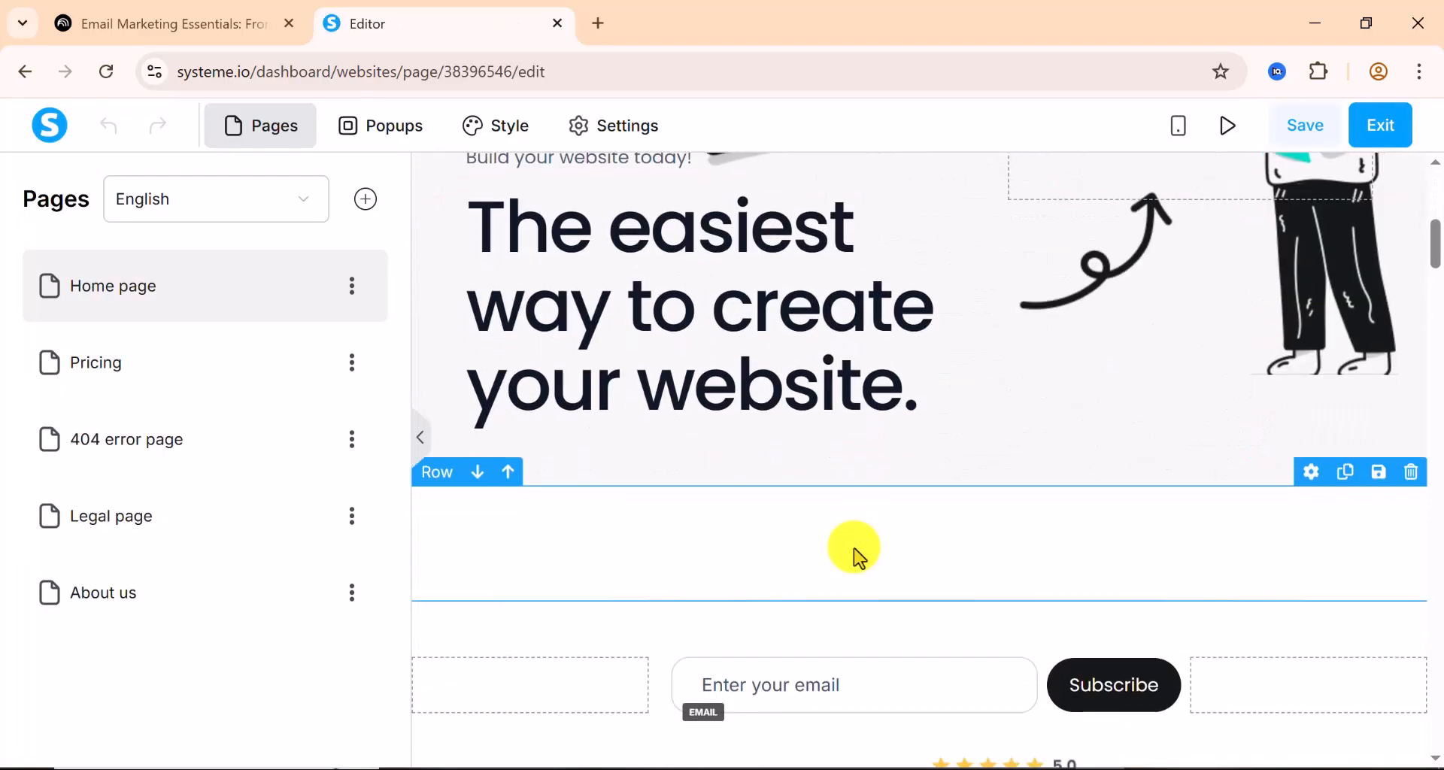
{"action": "scroll", "coordinate": [858, 556], "scroll_direction": "down", "scroll_amount": 3}
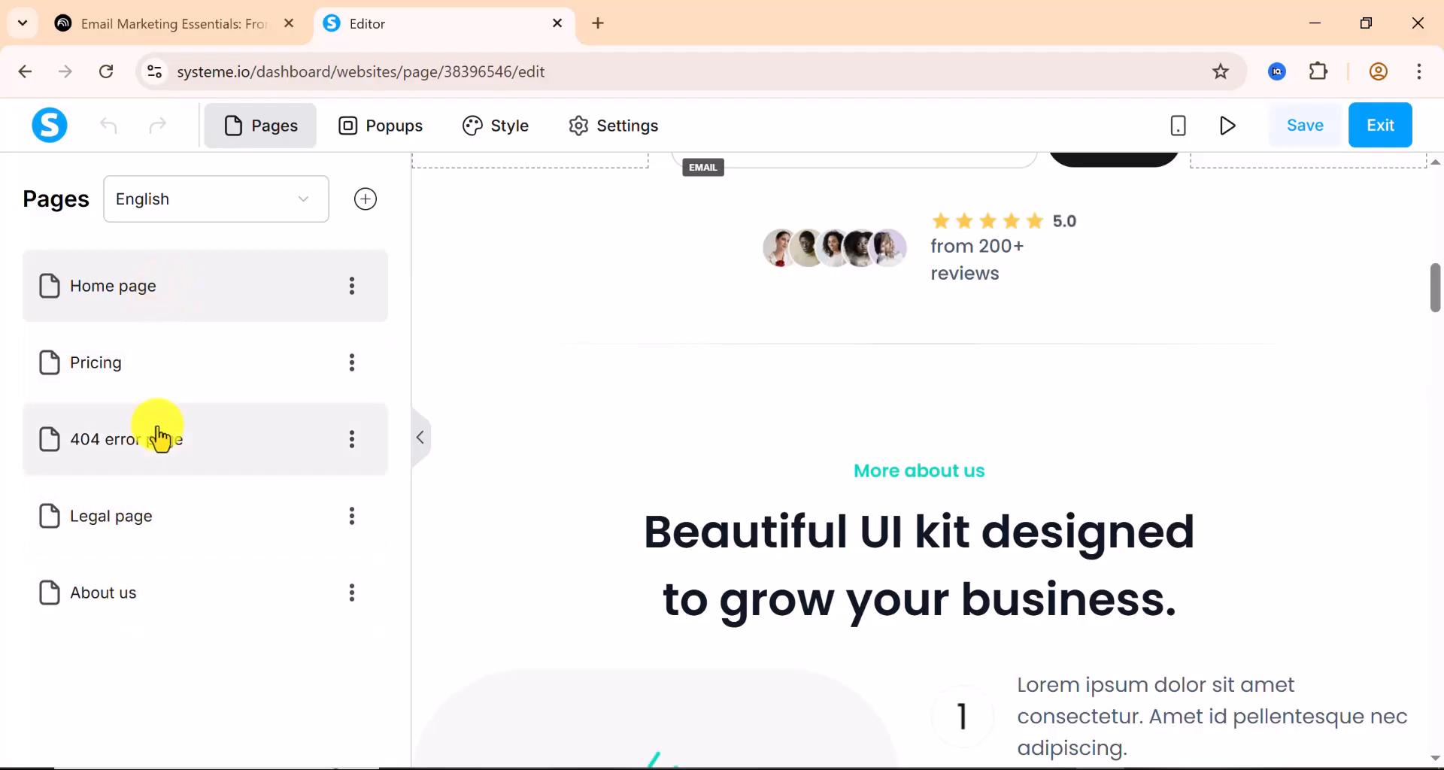
{"action": "scroll", "coordinate": [890, 362], "scroll_direction": "up", "scroll_amount": 4}
{"action": "scroll", "coordinate": [890, 363], "scroll_direction": "up", "scroll_amount": 10}
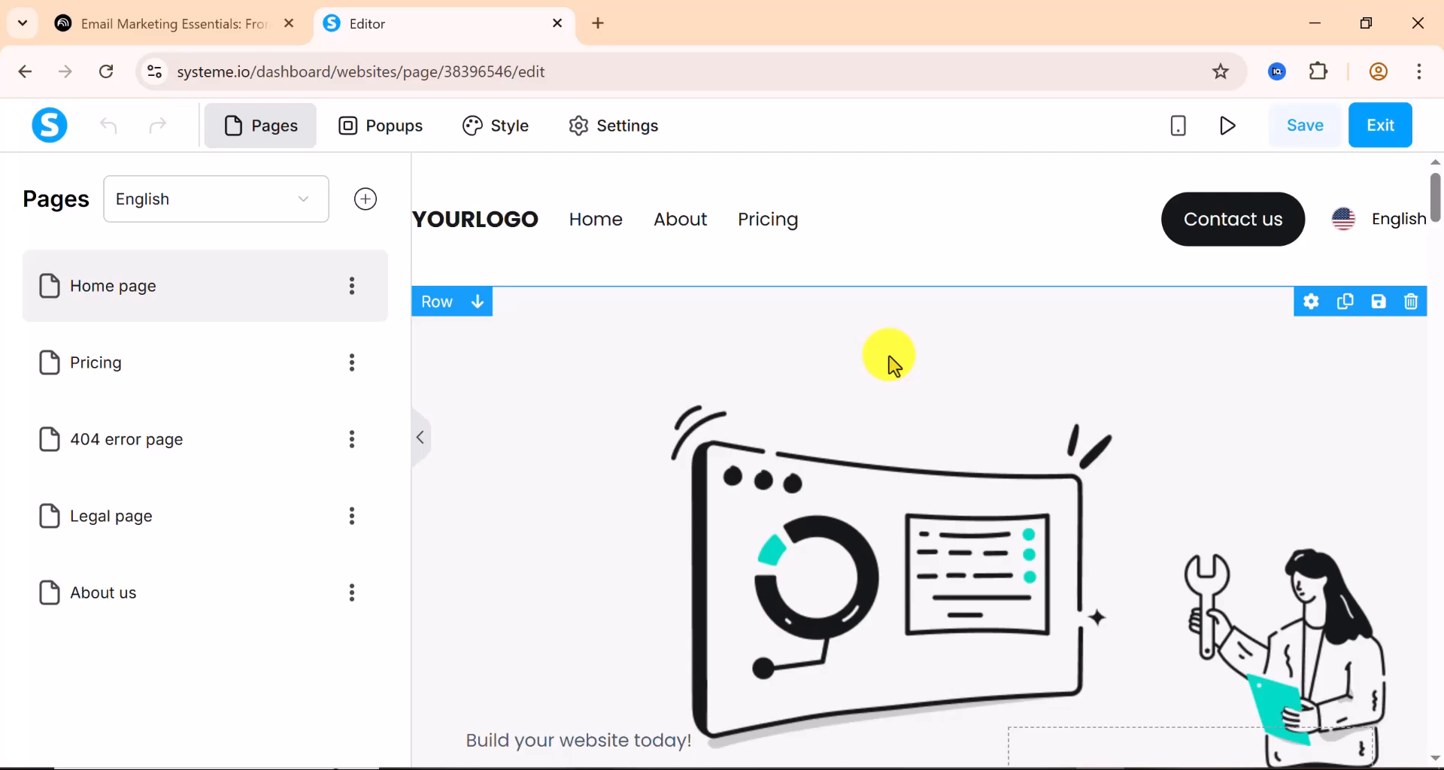
- Open the Pricing page and review its pricing plans and feature comparison table
{"action": "left_click", "coordinate": [136, 382]}
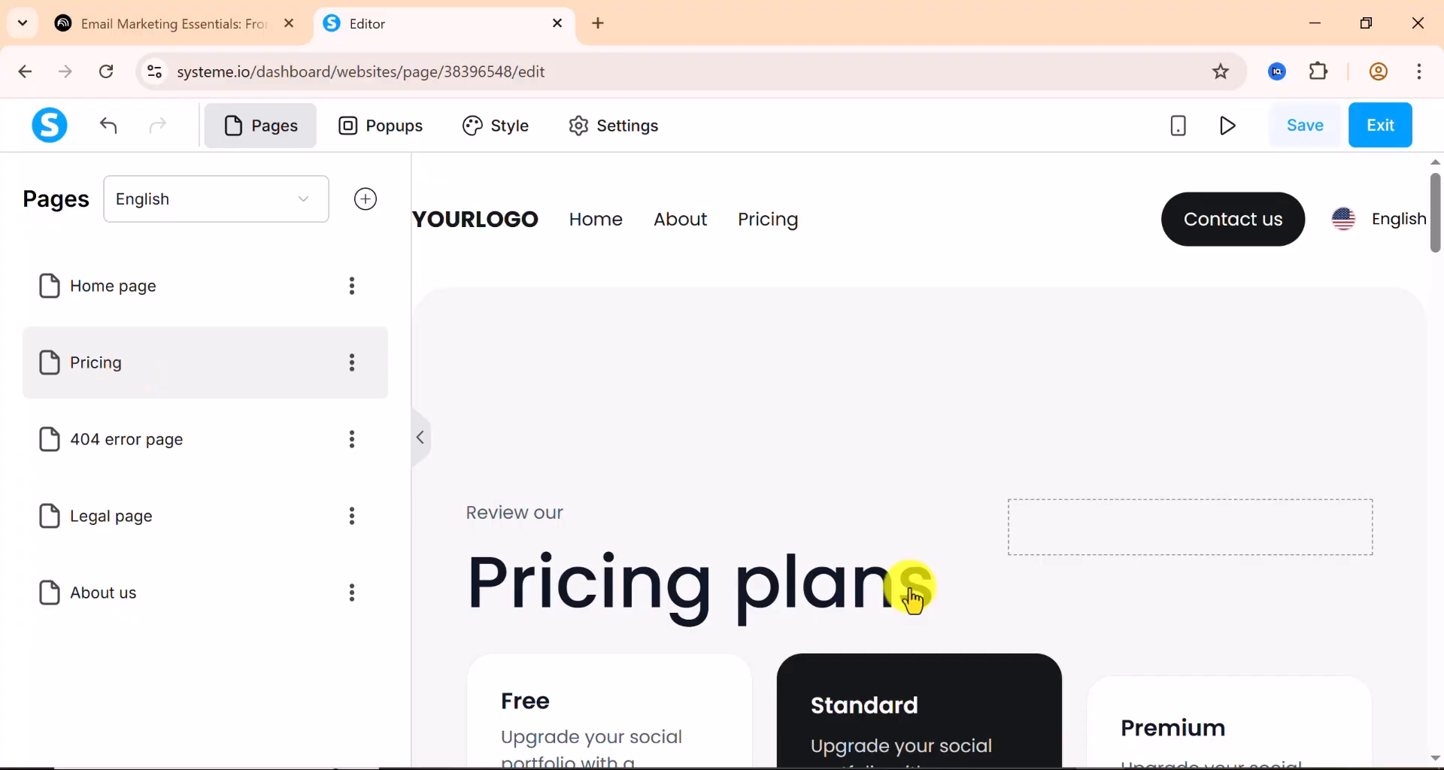
{"action": "scroll", "coordinate": [954, 593], "scroll_direction": "down", "scroll_amount": 3}
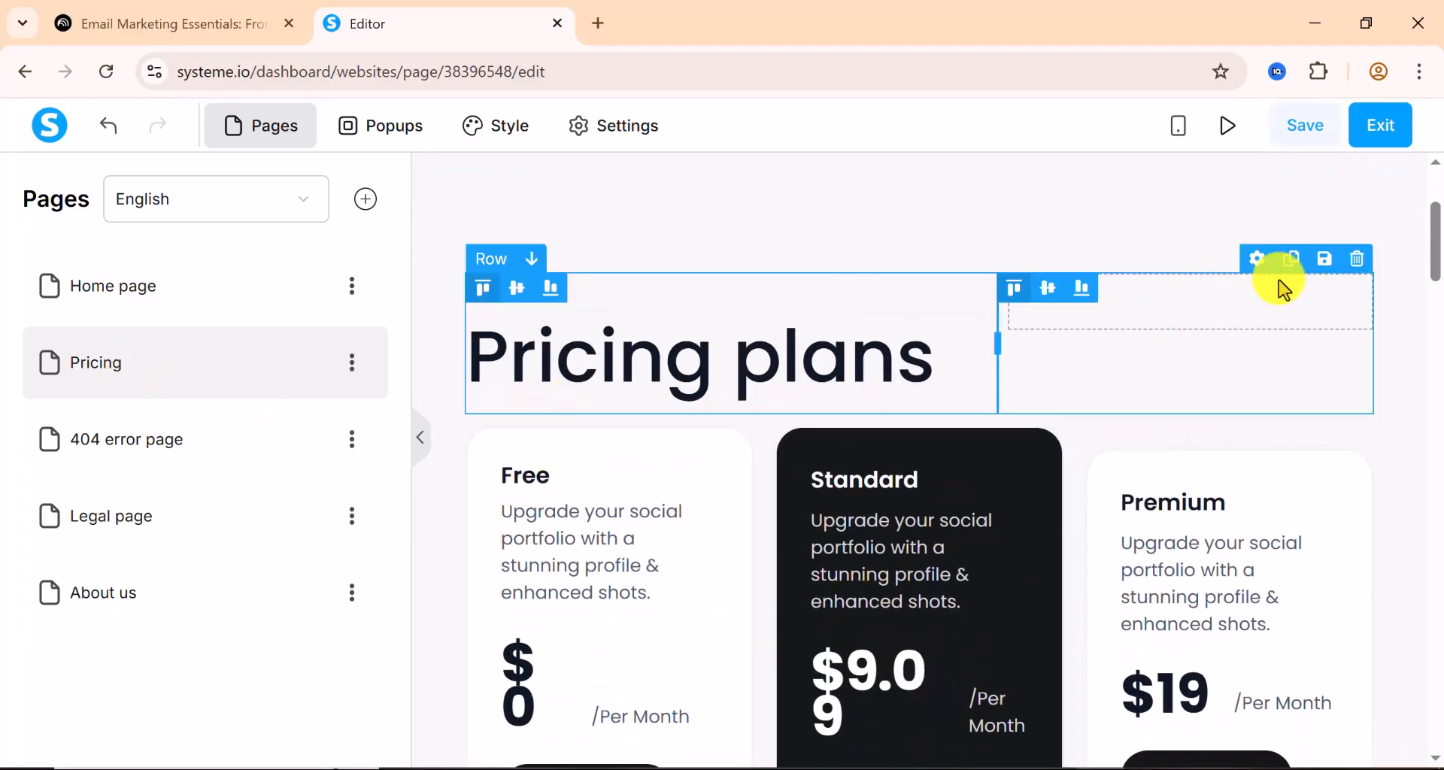
{"action": "scroll", "coordinate": [1245, 584], "scroll_direction": "down", "scroll_amount": 3}
{"action": "scroll", "coordinate": [886, 584], "scroll_direction": "down", "scroll_amount": 5}
{"action": "scroll", "coordinate": [886, 583], "scroll_direction": "down", "scroll_amount": 2}
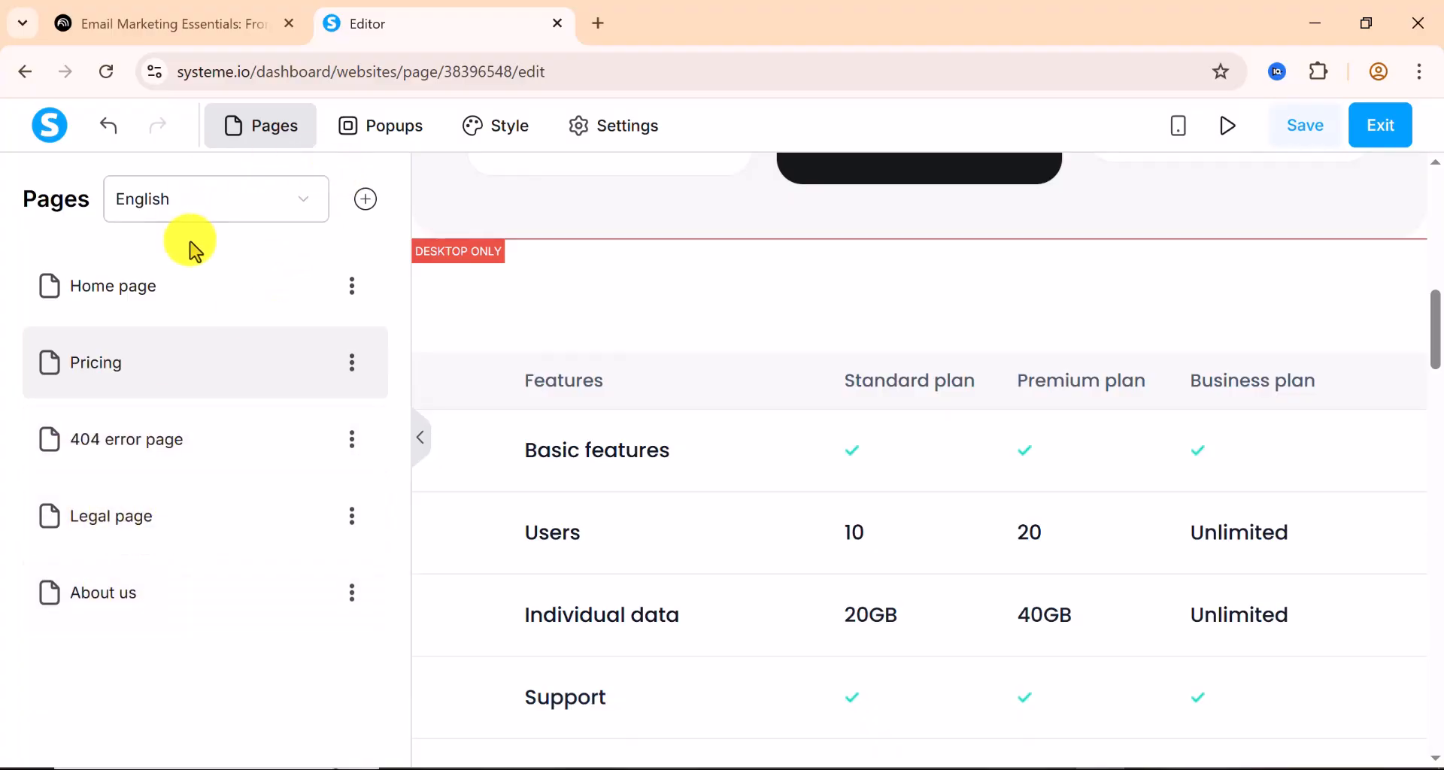
- View the fields for adding a new page and close the form without adding one
{"action": "left_click", "coordinate": [367, 199]}
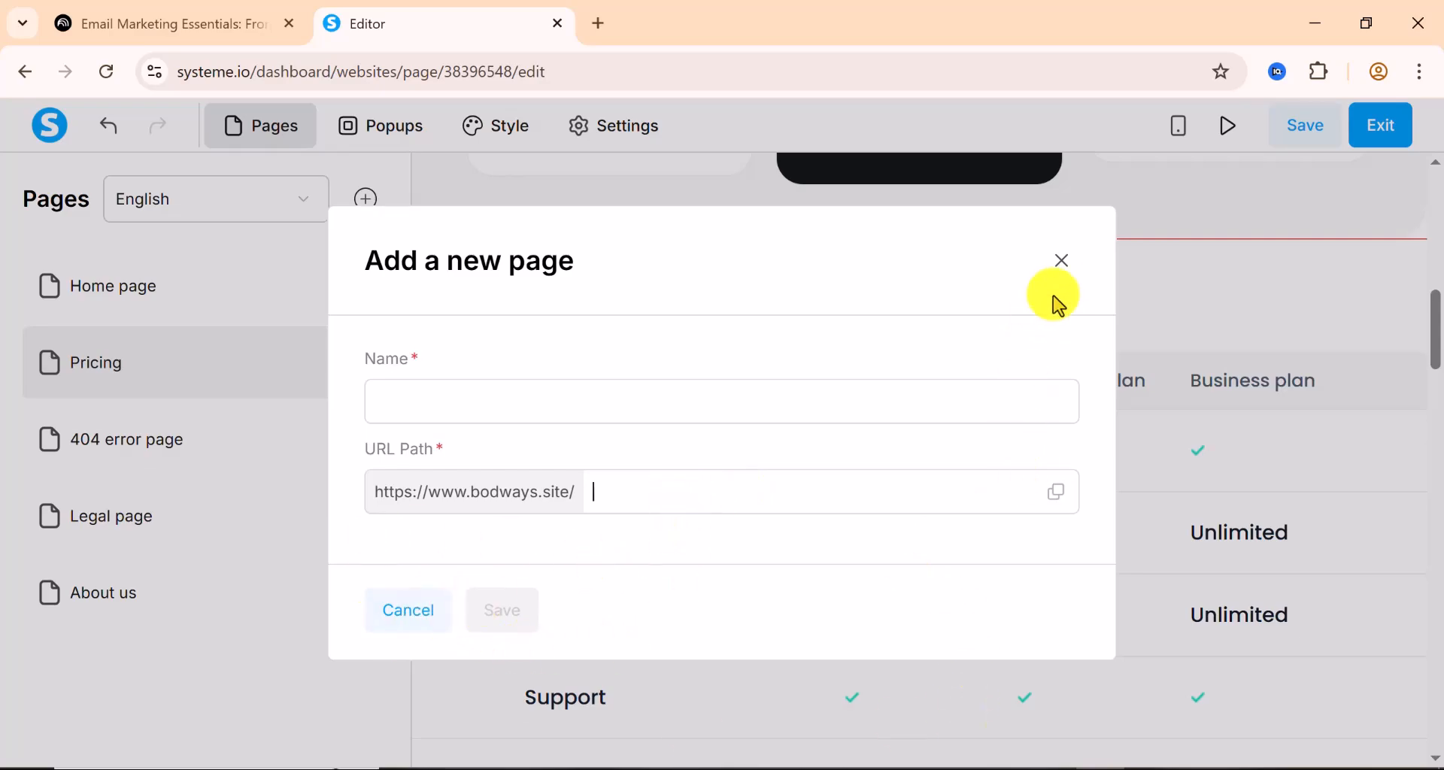
{"action": "left_click", "coordinate": [1063, 274]}
- Collapse the page list to view the Pricing page at full width from its beginning
{"action": "scroll", "coordinate": [590, 509], "scroll_direction": "up", "scroll_amount": 10}
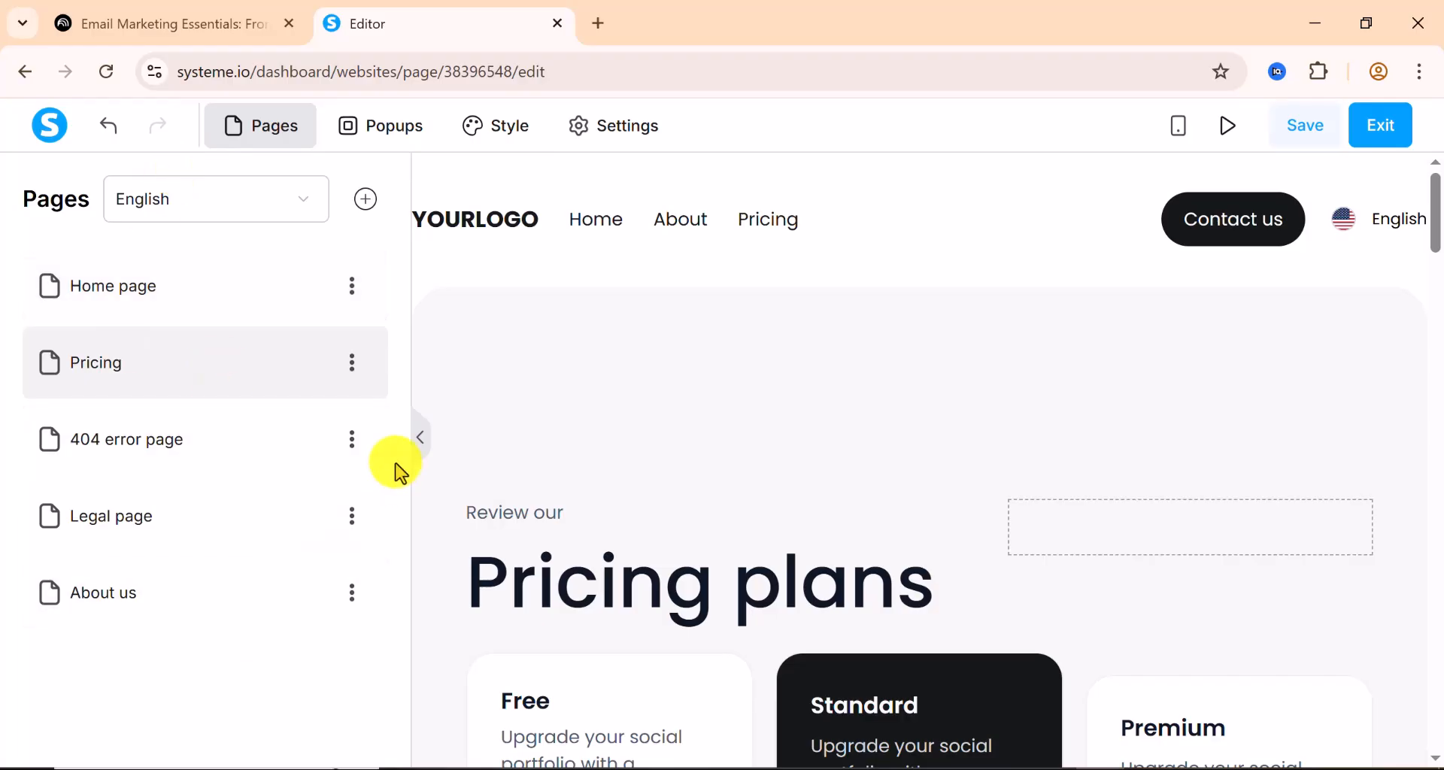
{"action": "left_click", "coordinate": [426, 442]}
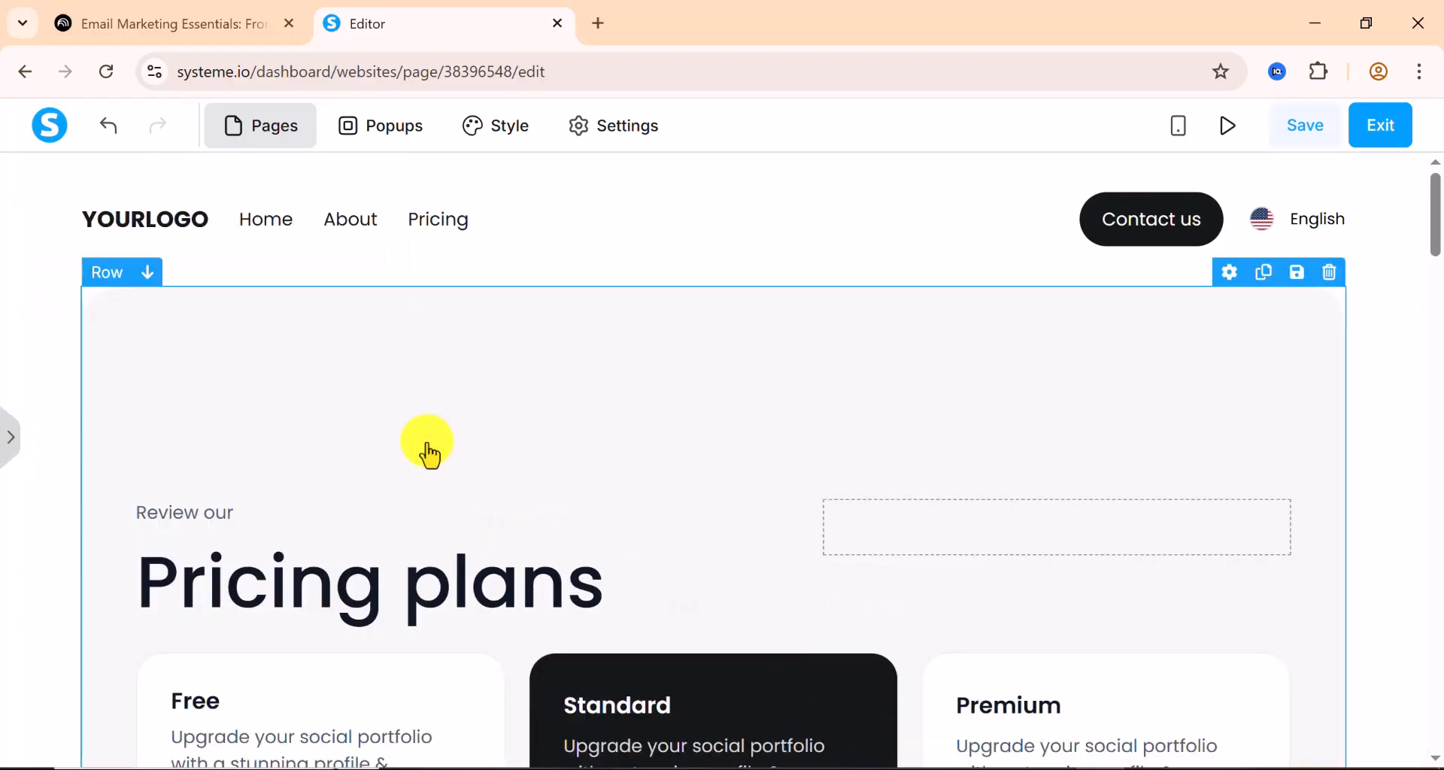
{"action": "scroll", "coordinate": [1151, 499], "scroll_direction": "down", "scroll_amount": 5}
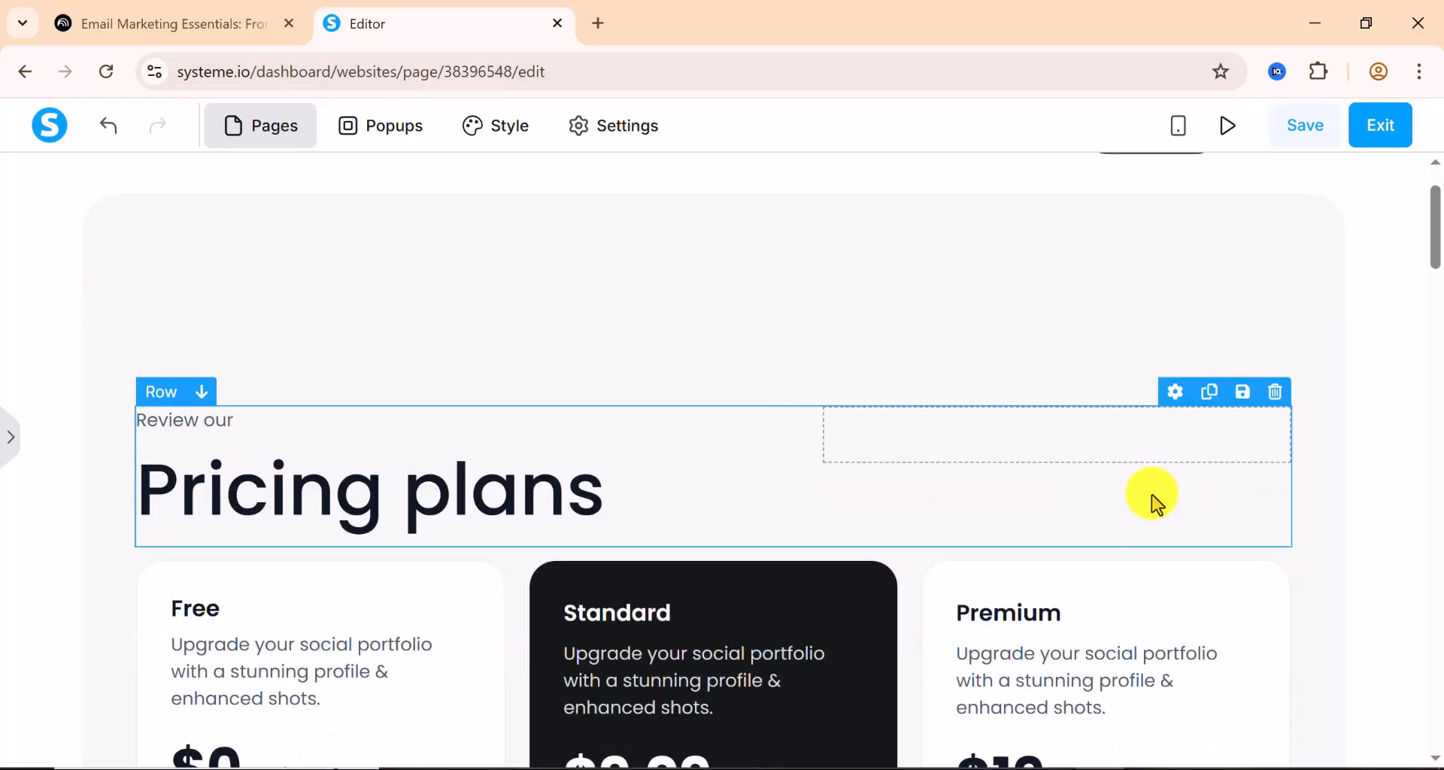
- Review the Pricing page's plans, feature comparison table, newsletter signup, testimonial, FAQ and footer, and return to the pricing plans
{"action": "scroll", "coordinate": [1155, 503], "scroll_direction": "down", "scroll_amount": 6}
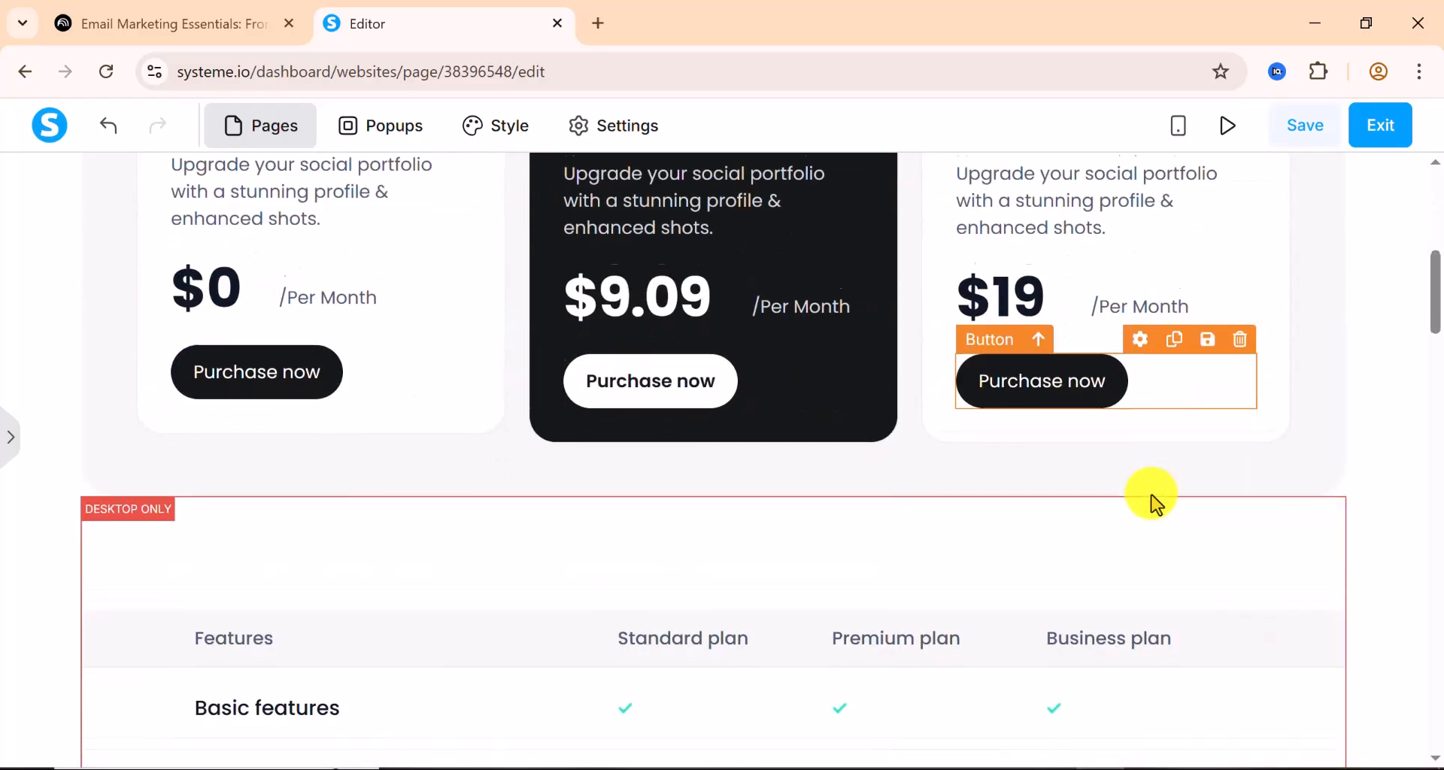
{"action": "scroll", "coordinate": [1157, 504], "scroll_direction": "down", "scroll_amount": 7}
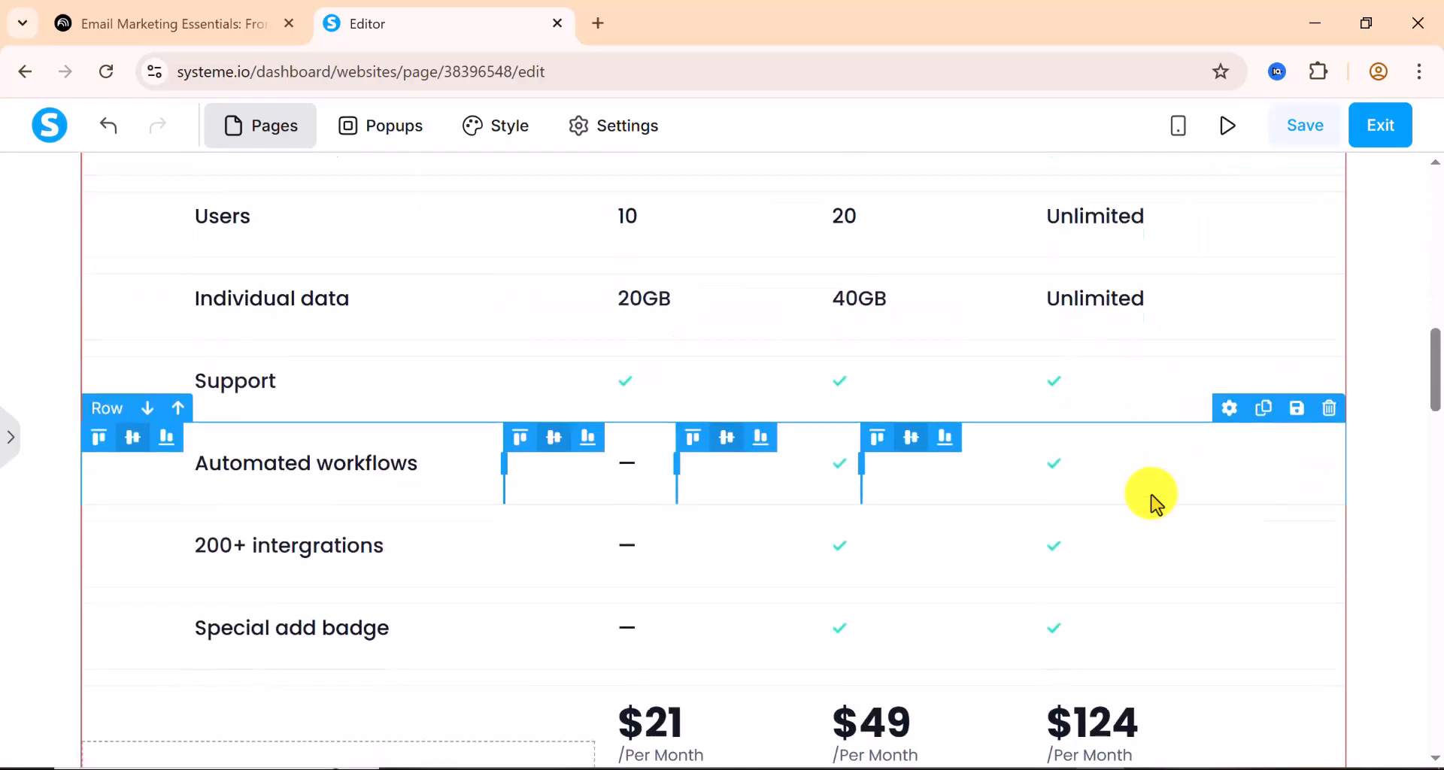
{"action": "scroll", "coordinate": [1156, 504], "scroll_direction": "down", "scroll_amount": 9}
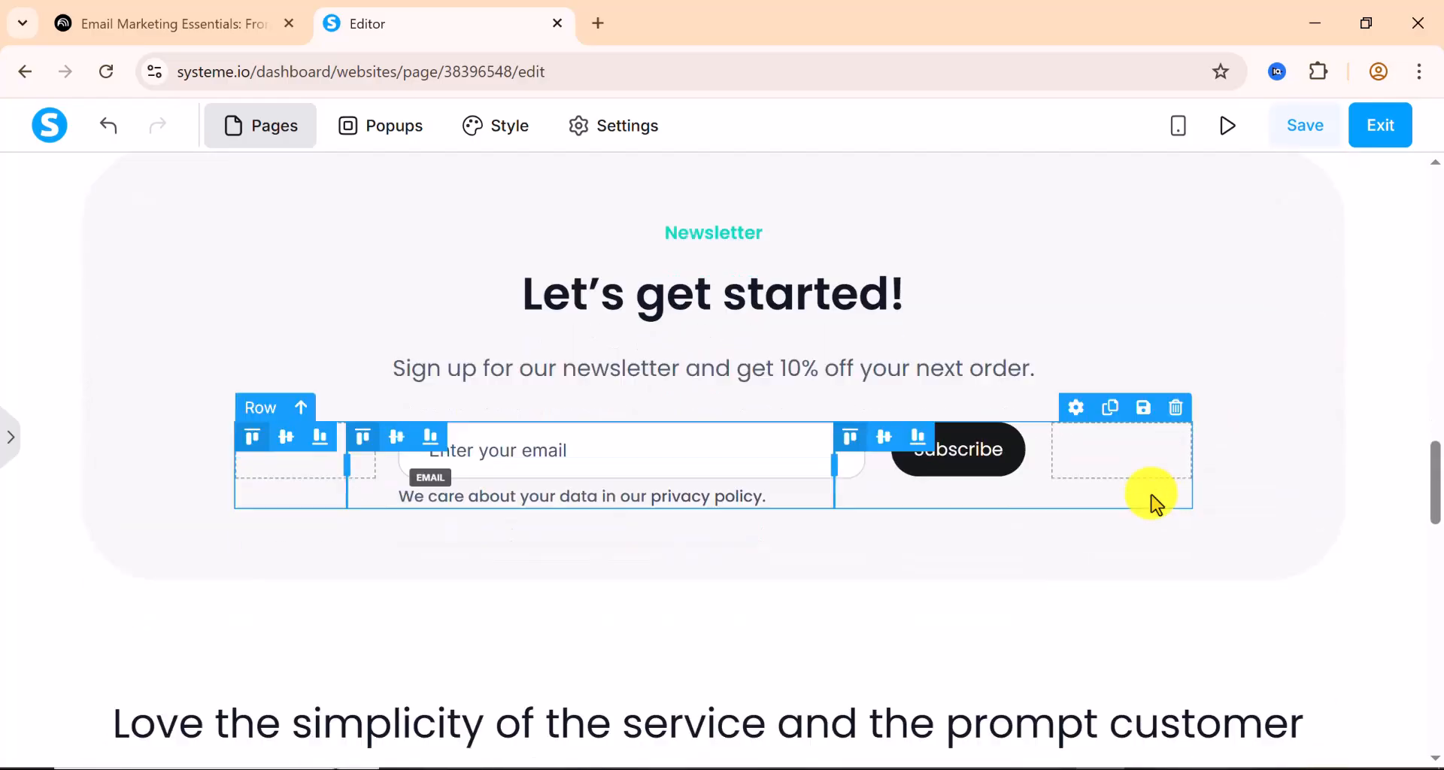
{"action": "scroll", "coordinate": [1157, 504], "scroll_direction": "up", "scroll_amount": 3}
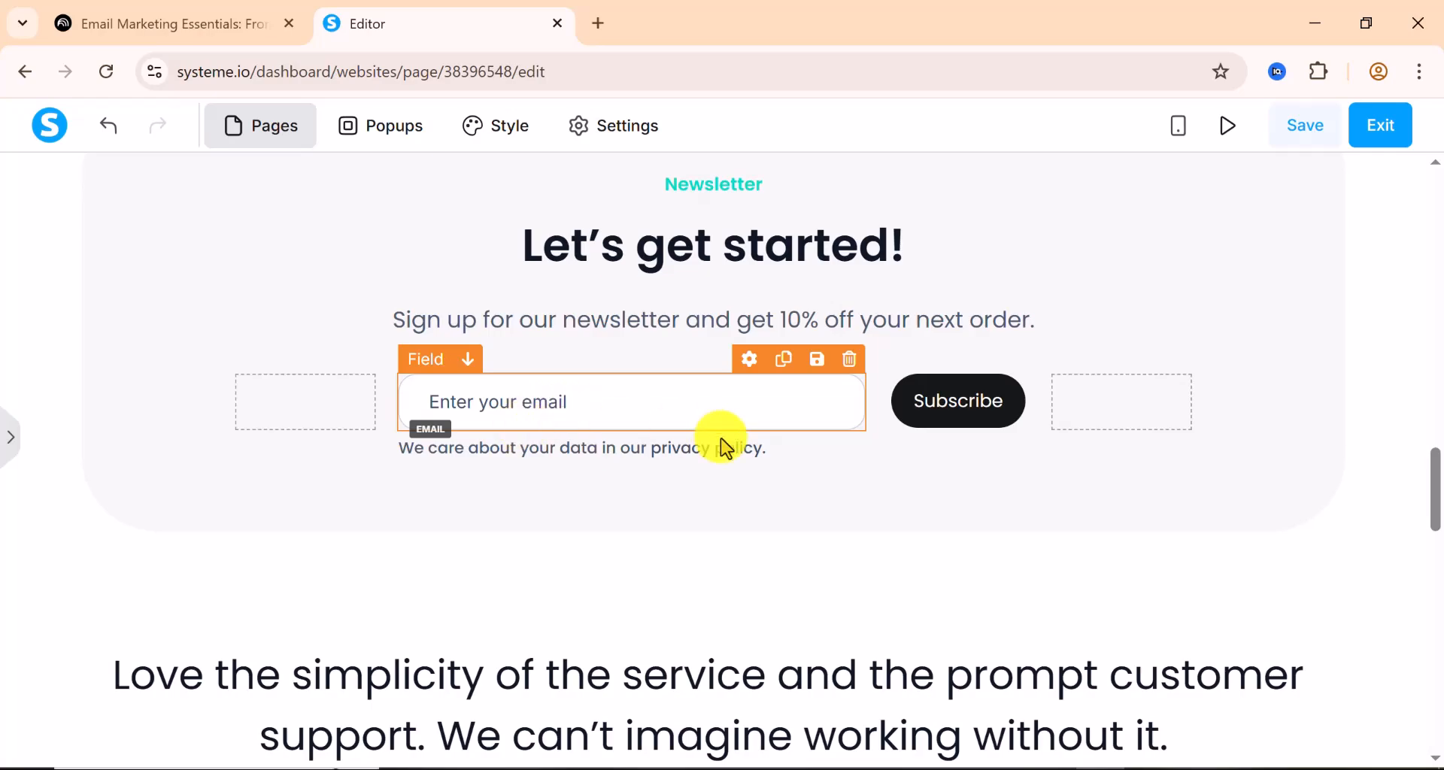
{"action": "scroll", "coordinate": [594, 467], "scroll_direction": "down", "scroll_amount": 5}
{"action": "scroll", "coordinate": [596, 316], "scroll_direction": "up", "scroll_amount": 4}
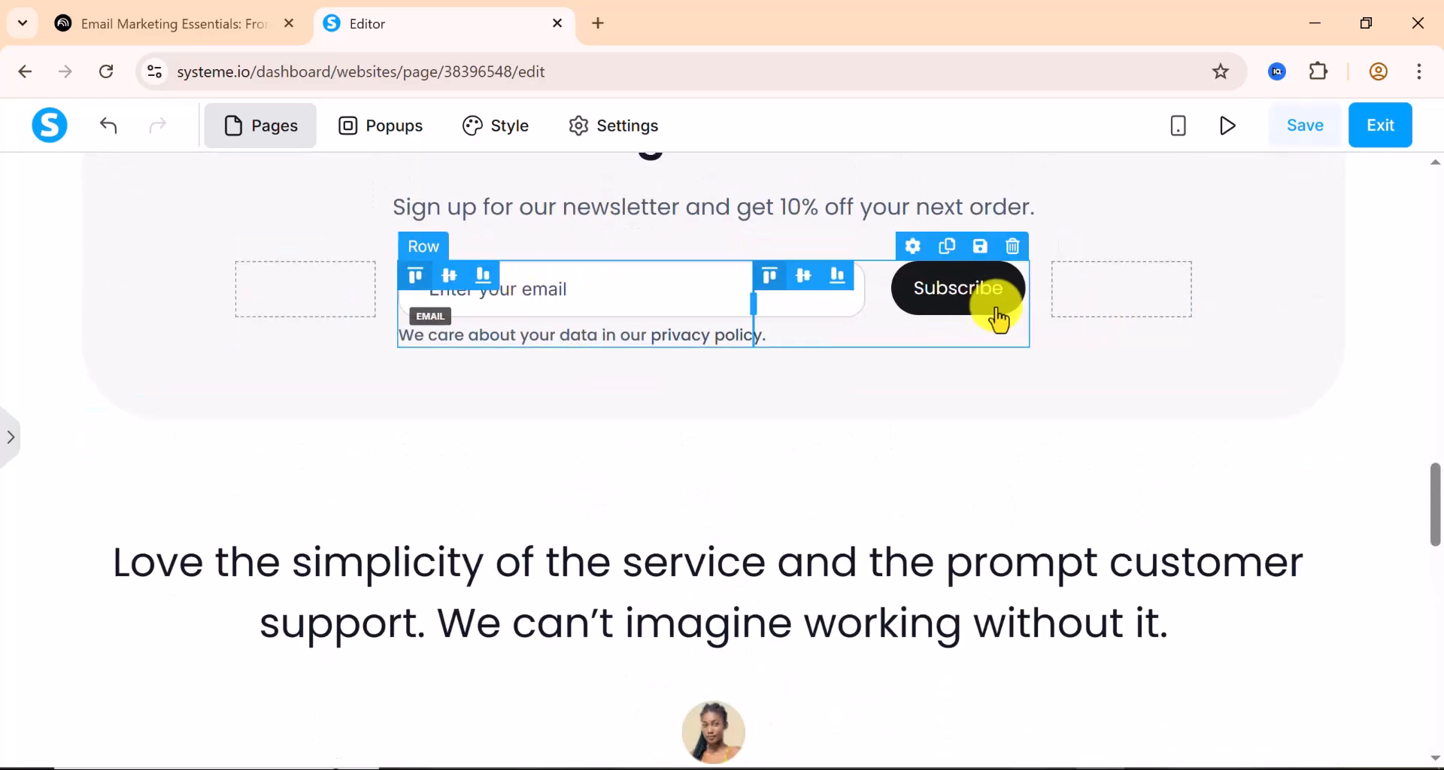
{"action": "scroll", "coordinate": [670, 445], "scroll_direction": "down", "scroll_amount": 3}
{"action": "scroll", "coordinate": [670, 447], "scroll_direction": "down", "scroll_amount": 10}
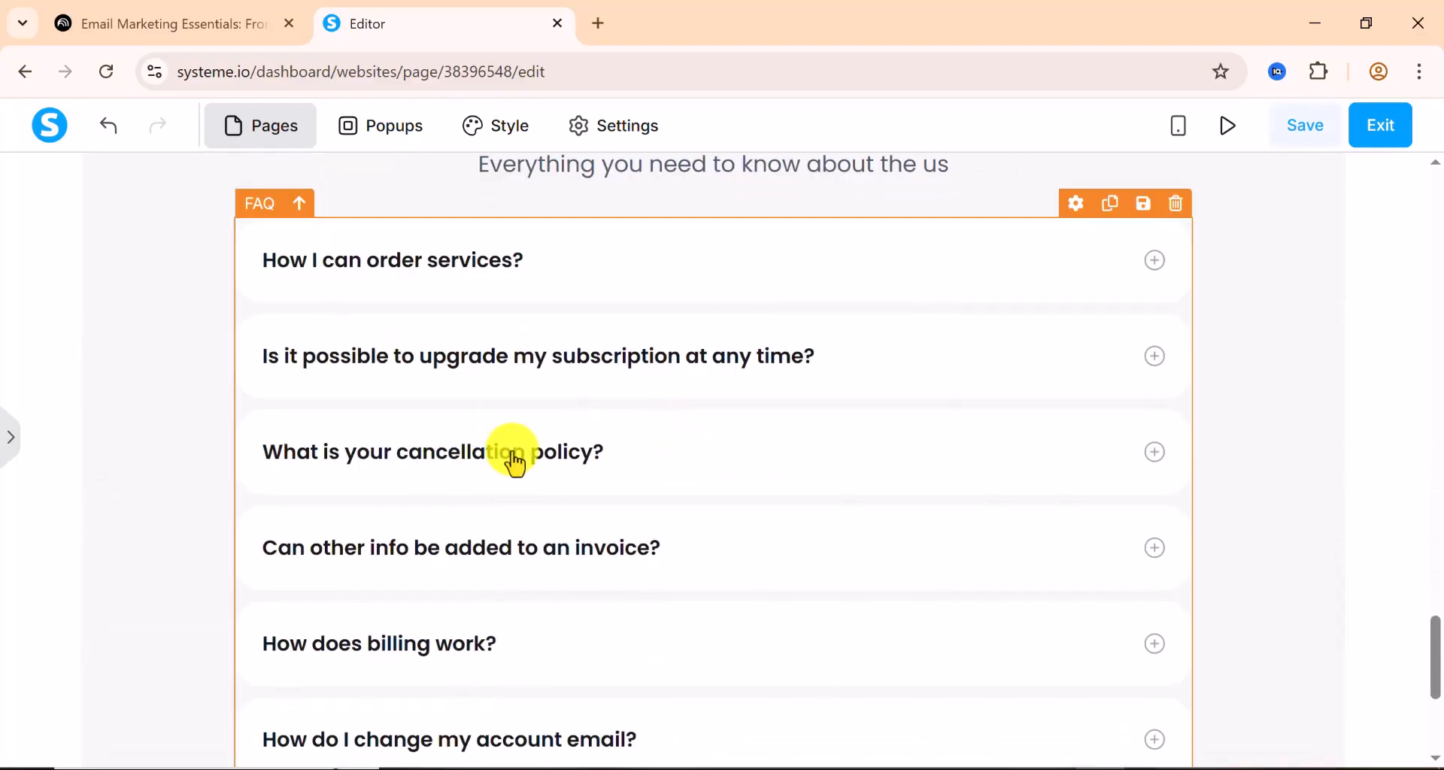
{"action": "scroll", "coordinate": [516, 462], "scroll_direction": "up", "scroll_amount": 5}
{"action": "scroll", "coordinate": [898, 473], "scroll_direction": "down", "scroll_amount": 9}
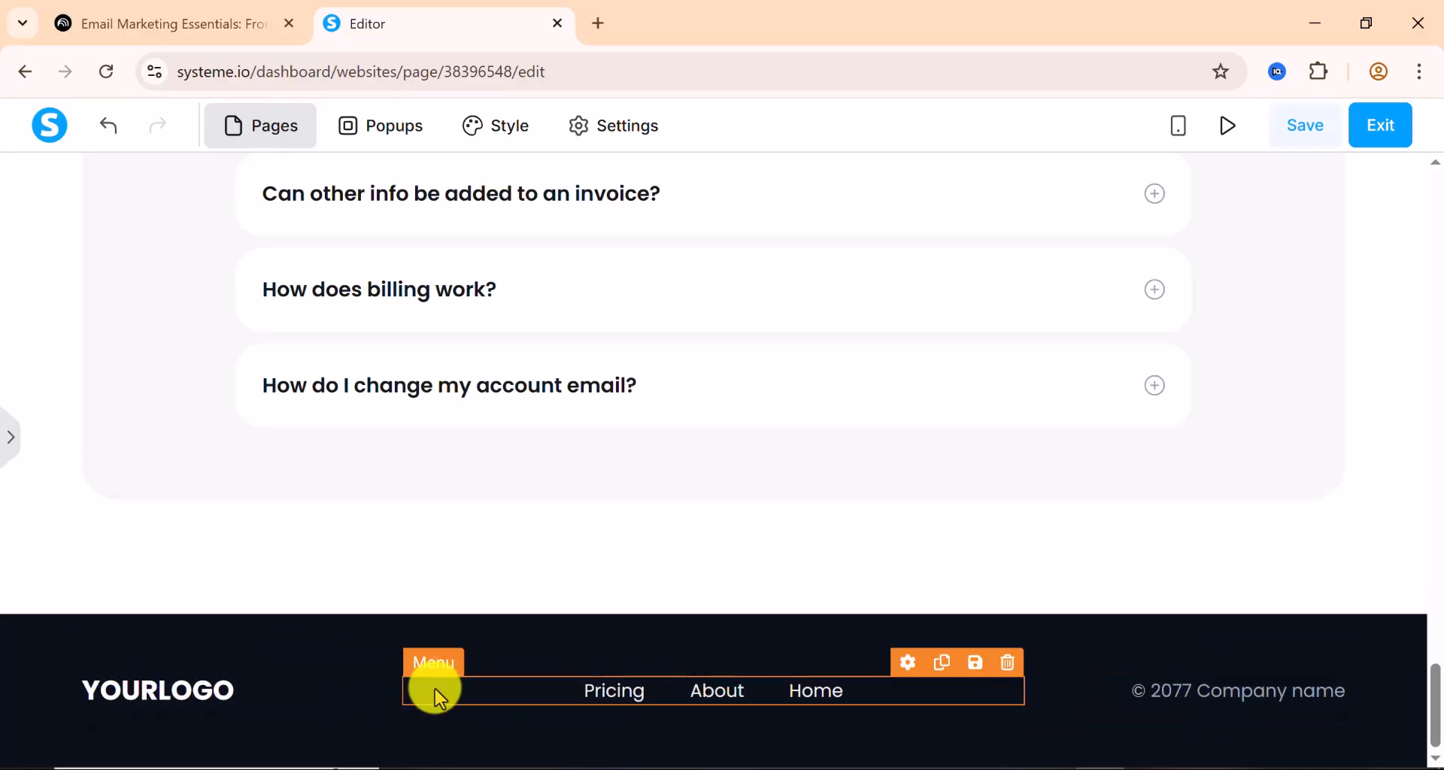
{"action": "scroll", "coordinate": [222, 602], "scroll_direction": "up", "scroll_amount": 1}
{"action": "scroll", "coordinate": [220, 598], "scroll_direction": "up", "scroll_amount": 20}
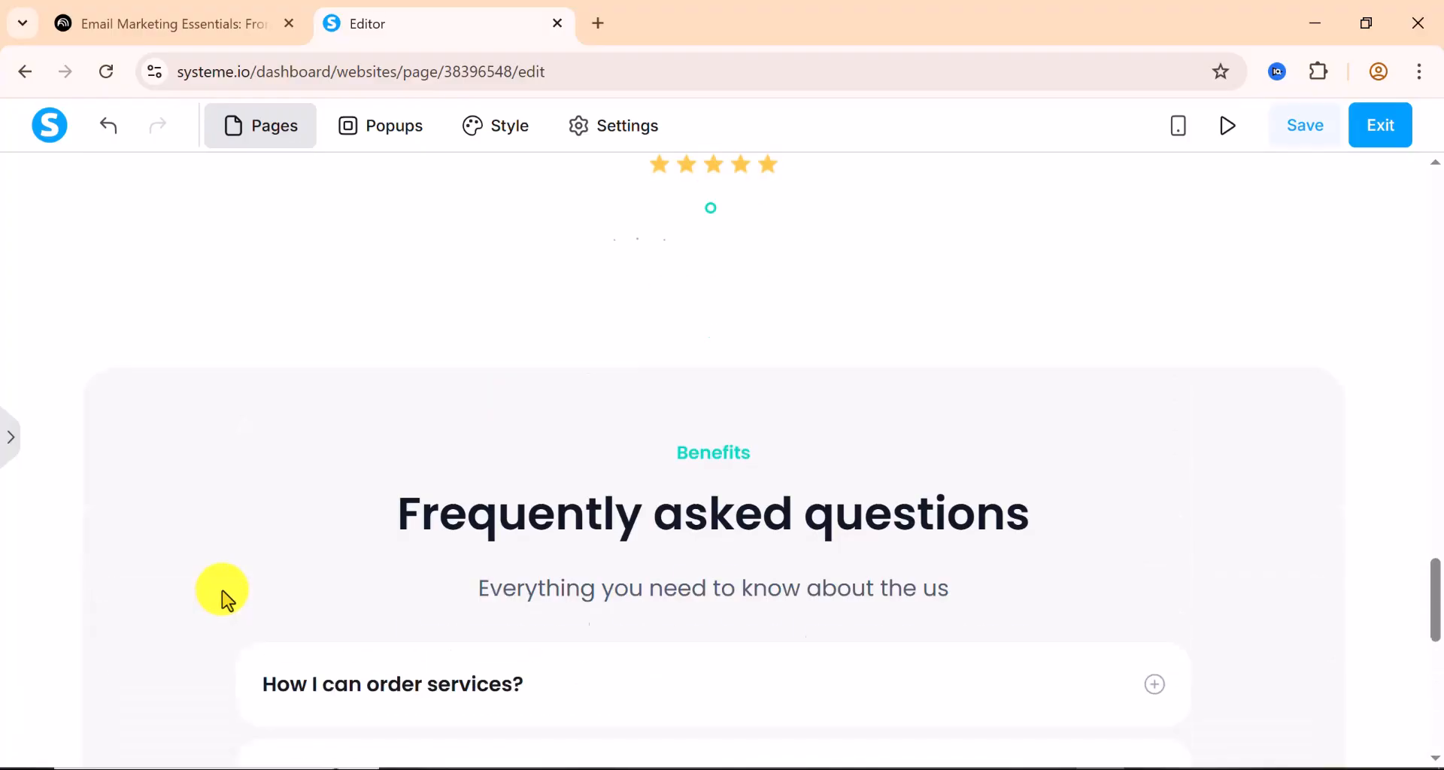
{"action": "scroll", "coordinate": [376, 241], "scroll_direction": "up", "scroll_amount": 15}
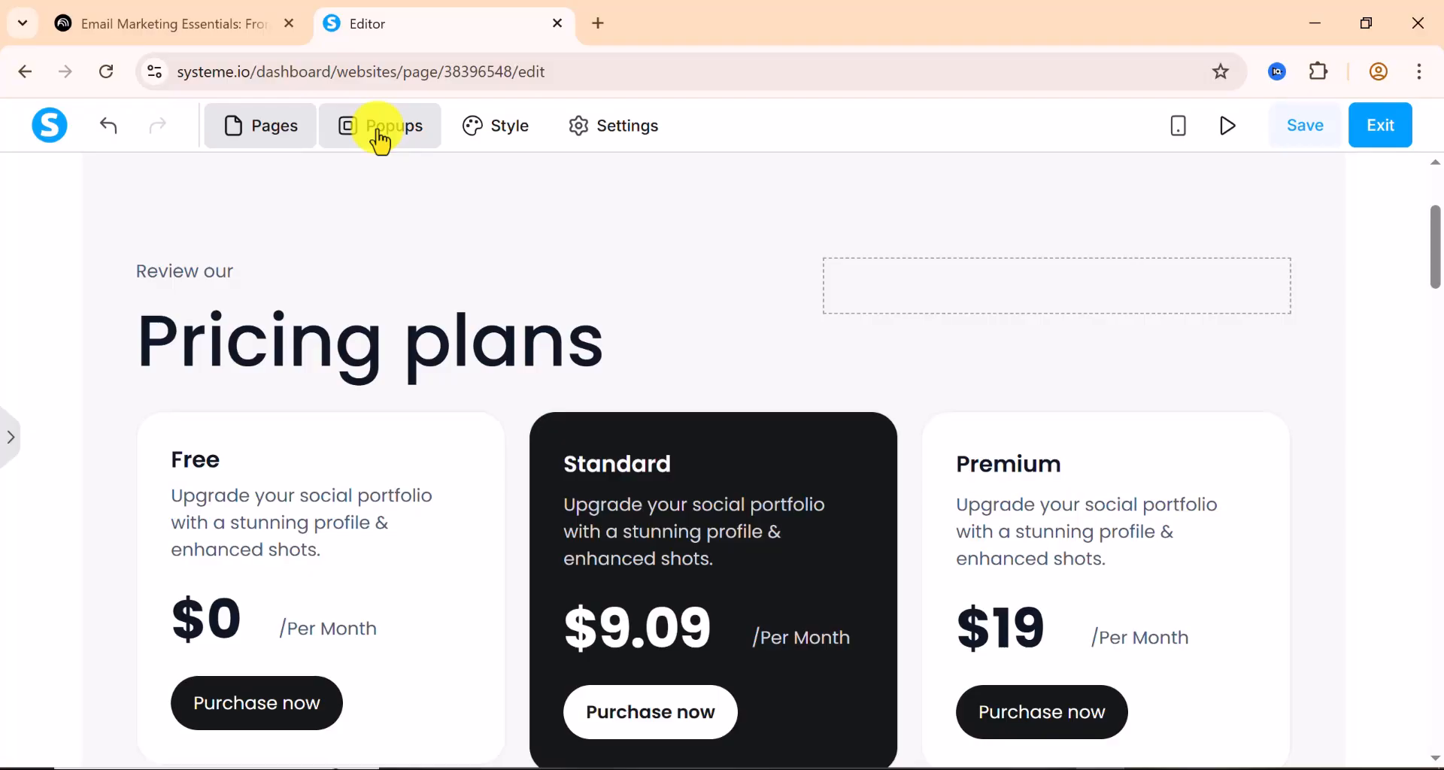
- View the website's pop-up list and its option for creating a new pop-up
{"action": "left_click", "coordinate": [381, 141]}
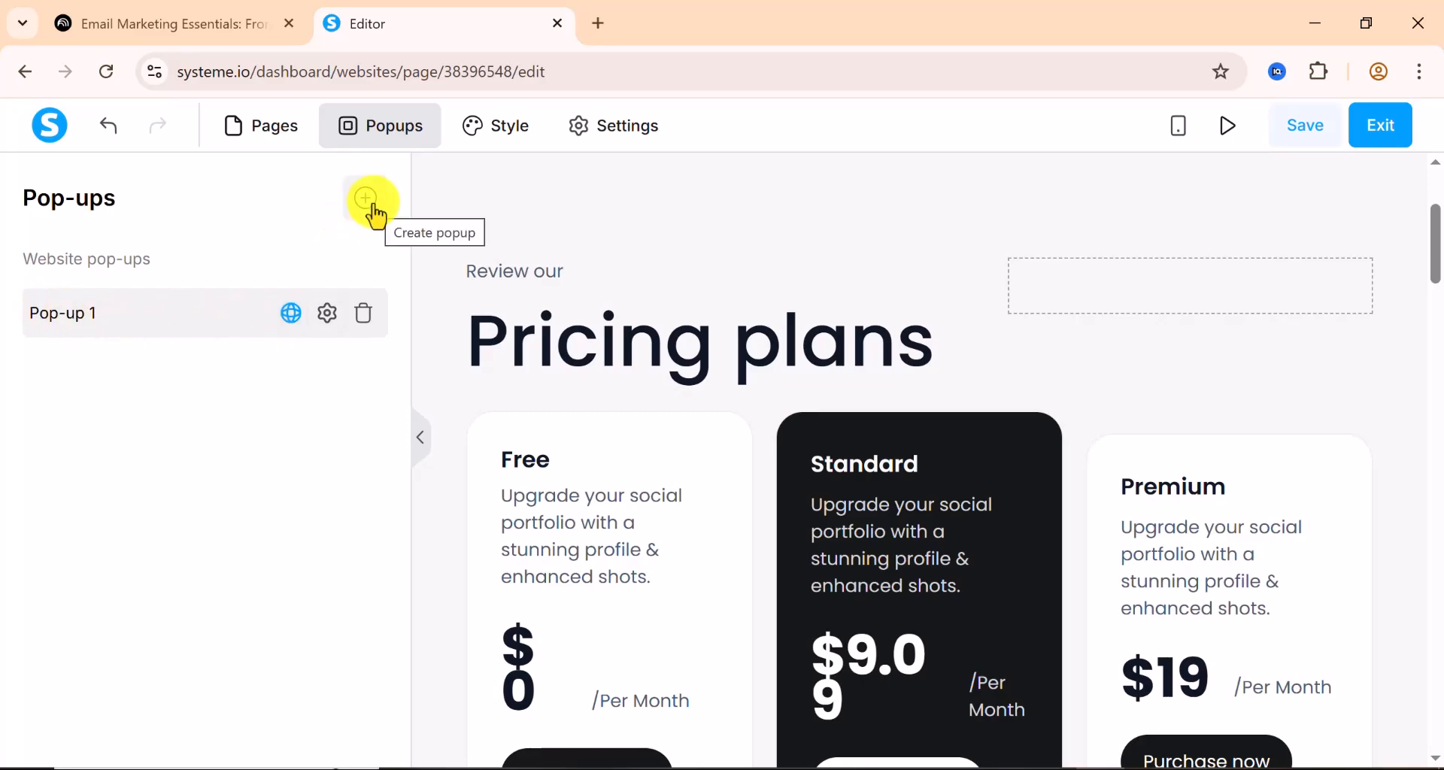
{"action": "scroll", "coordinate": [768, 535], "scroll_direction": "down", "scroll_amount": 3}
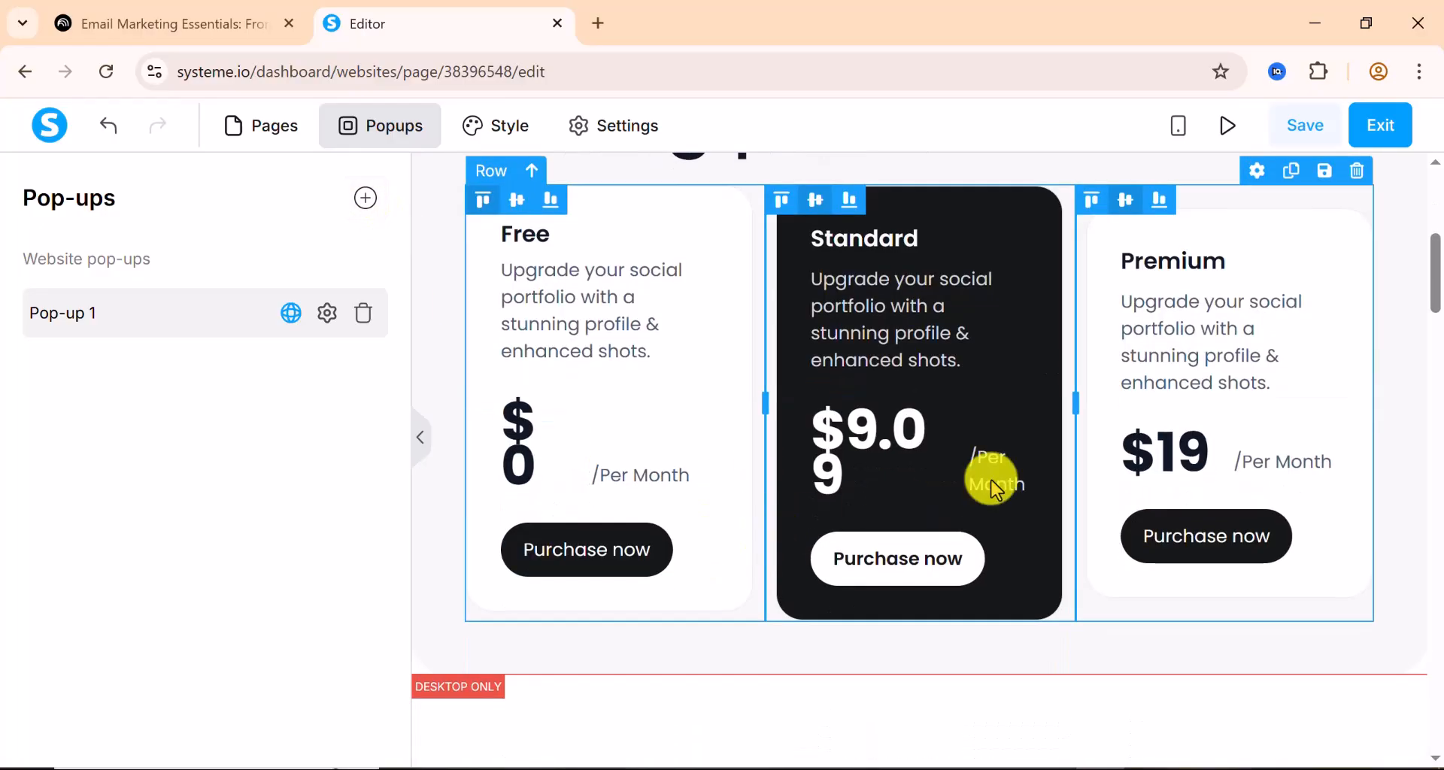
{"action": "scroll", "coordinate": [661, 519], "scroll_direction": "up", "scroll_amount": 6}
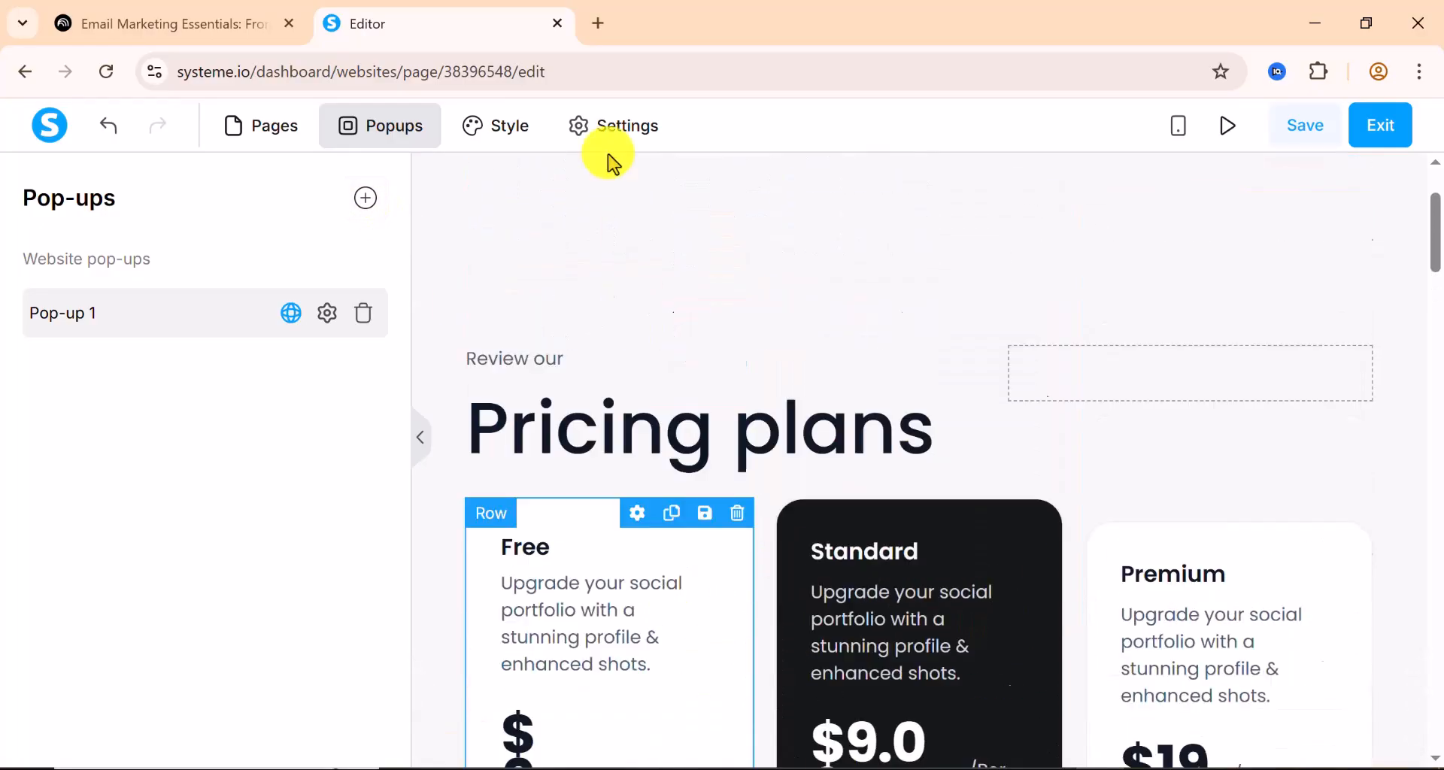
- Set the website's heading font to Inter from Google Fonts in the typography style settings
{"action": "left_click", "coordinate": [514, 128]}
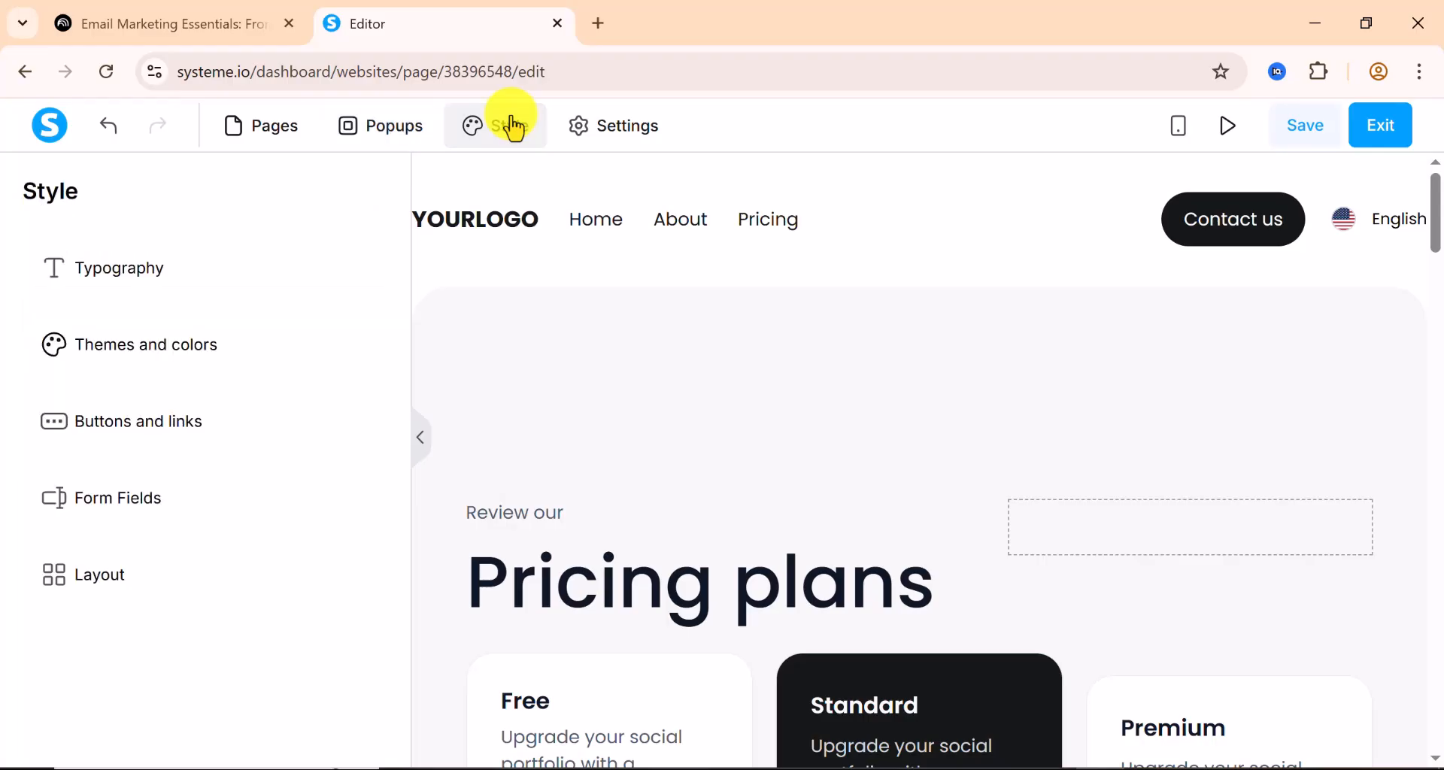
{"action": "scroll", "coordinate": [938, 516], "scroll_direction": "down", "scroll_amount": 3}
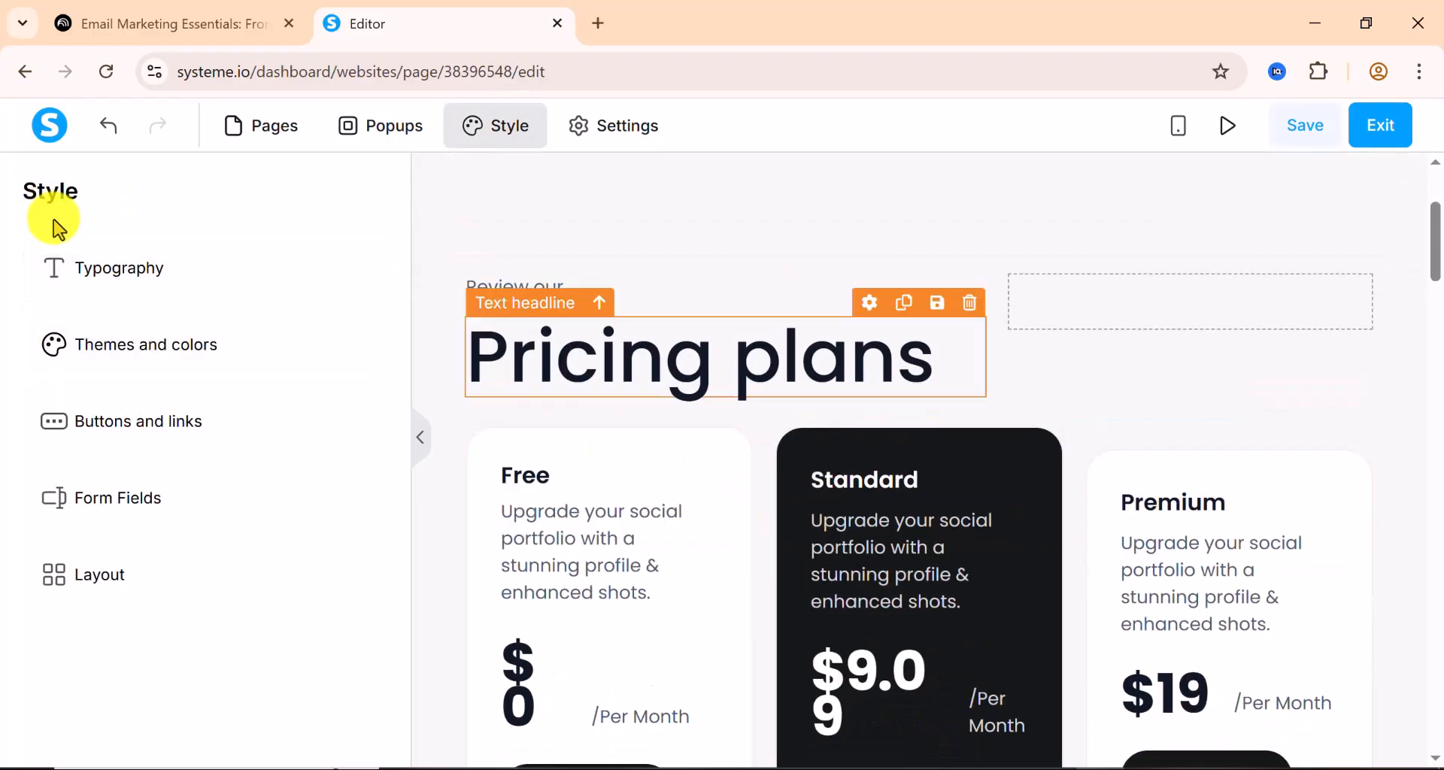
{"action": "left_click", "coordinate": [140, 274]}
{"action": "left_click", "coordinate": [190, 382]}
{"action": "left_click", "coordinate": [189, 383]}
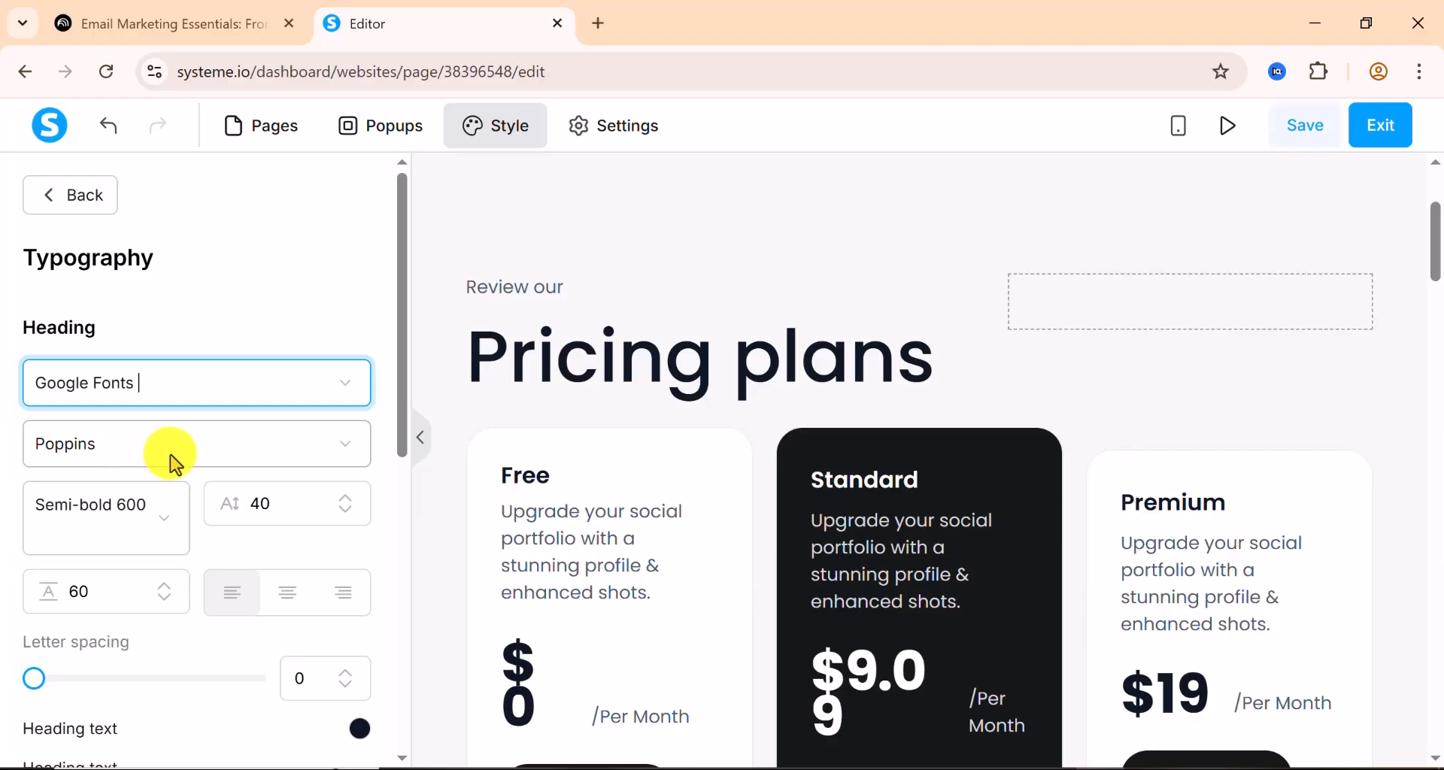
{"action": "left_click", "coordinate": [173, 460]}
{"action": "scroll", "coordinate": [147, 608], "scroll_direction": "down", "scroll_amount": 3}
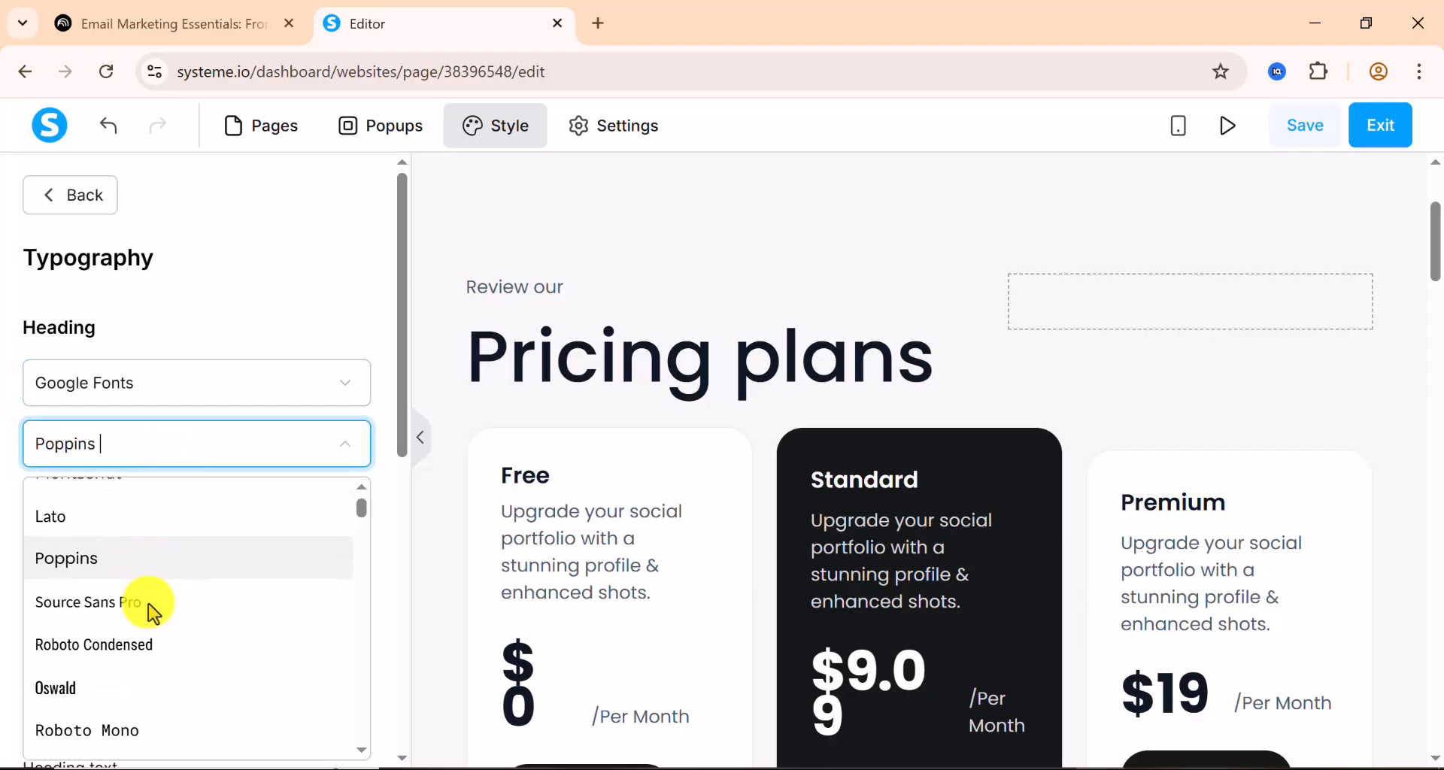
{"action": "scroll", "coordinate": [148, 613], "scroll_direction": "down", "scroll_amount": 3}
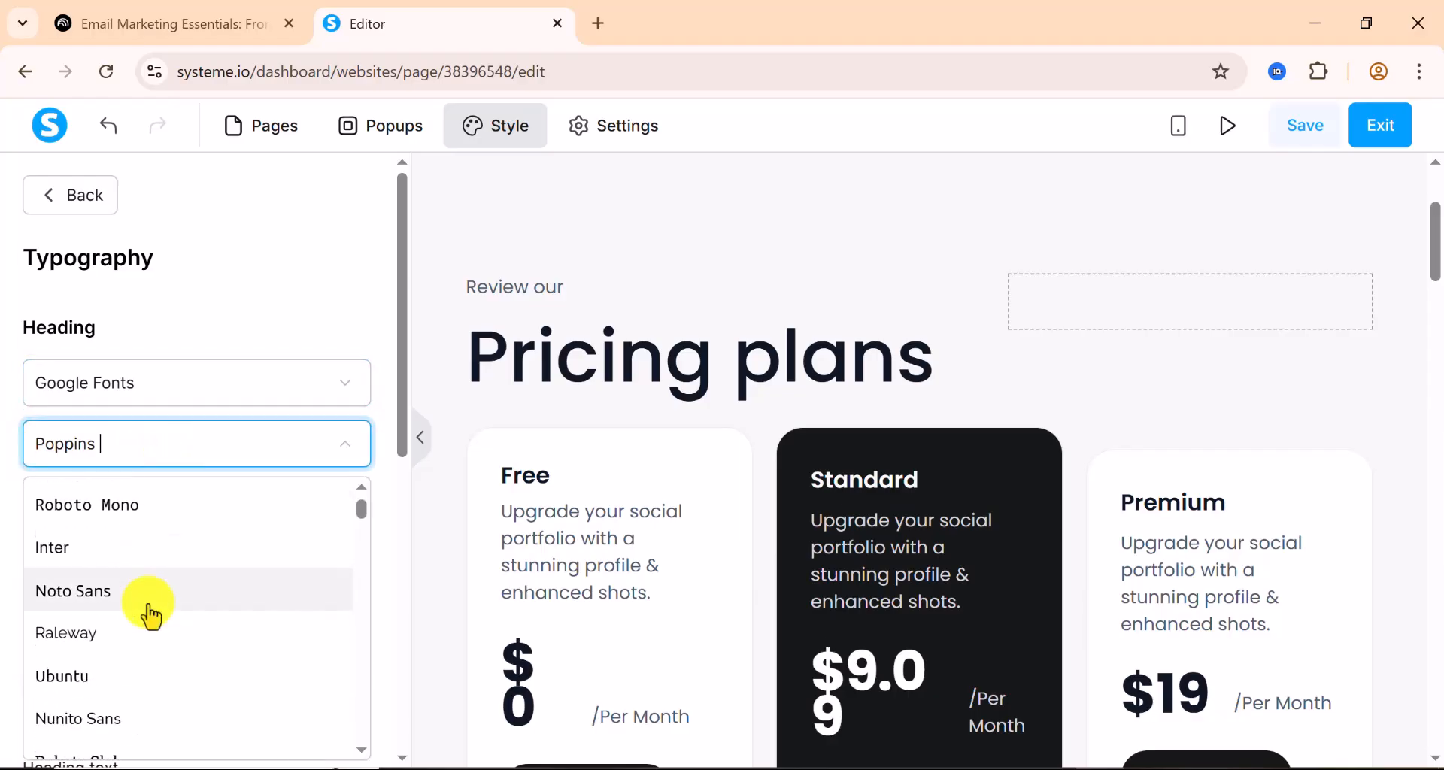
{"action": "scroll", "coordinate": [150, 615], "scroll_direction": "up", "scroll_amount": 3}
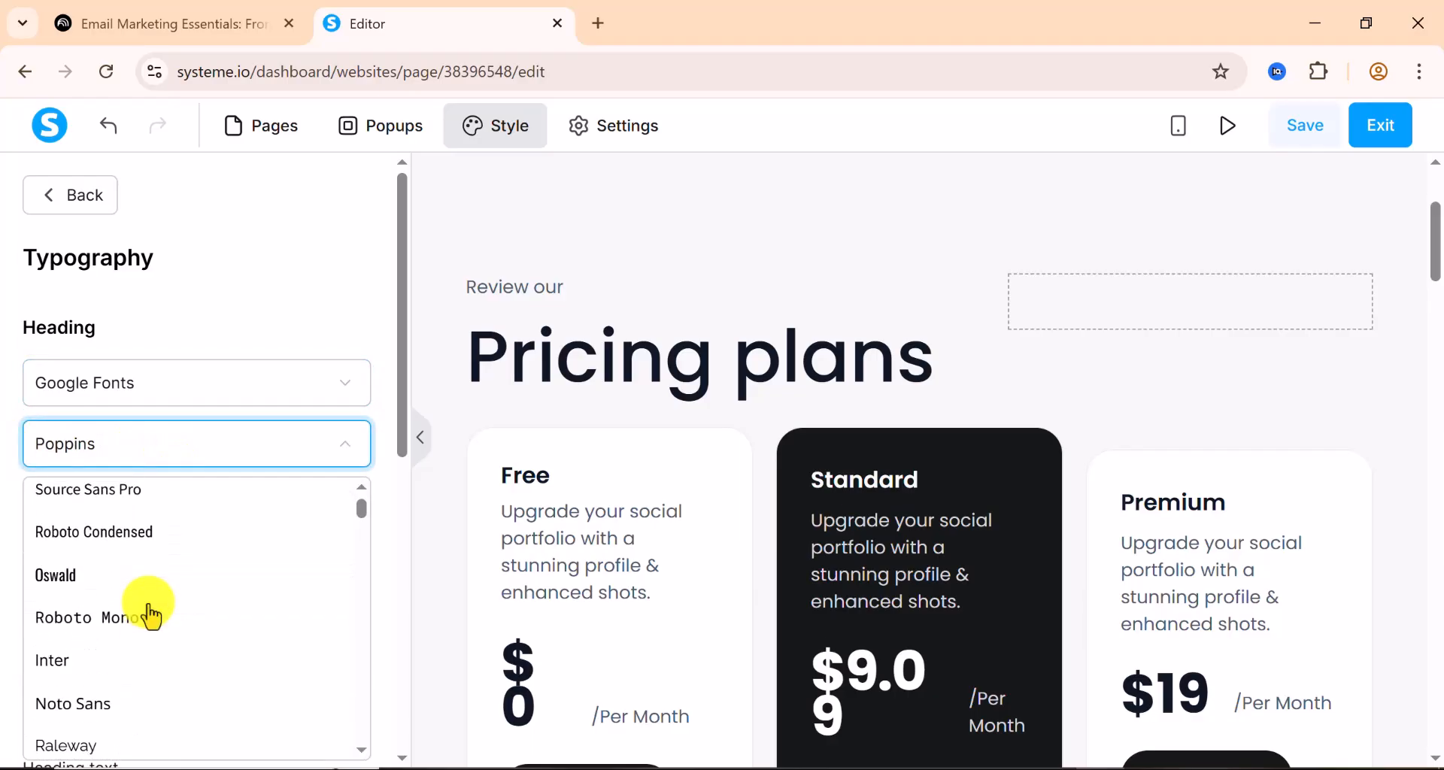
{"action": "left_click", "coordinate": [96, 660]}
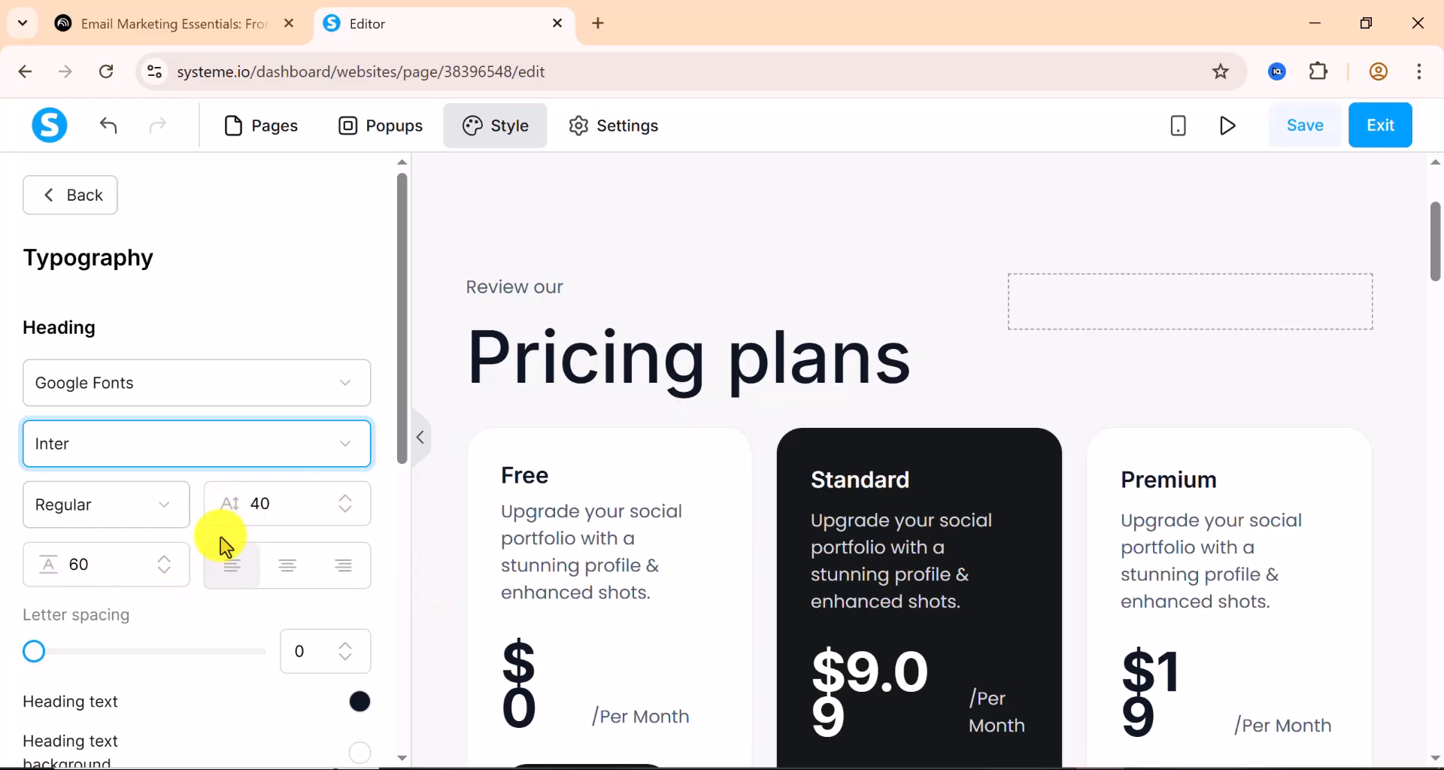
- Set the website's paragraph font to Nunito Sans from Google Fonts
{"action": "scroll", "coordinate": [339, 509], "scroll_direction": "down", "scroll_amount": 2}
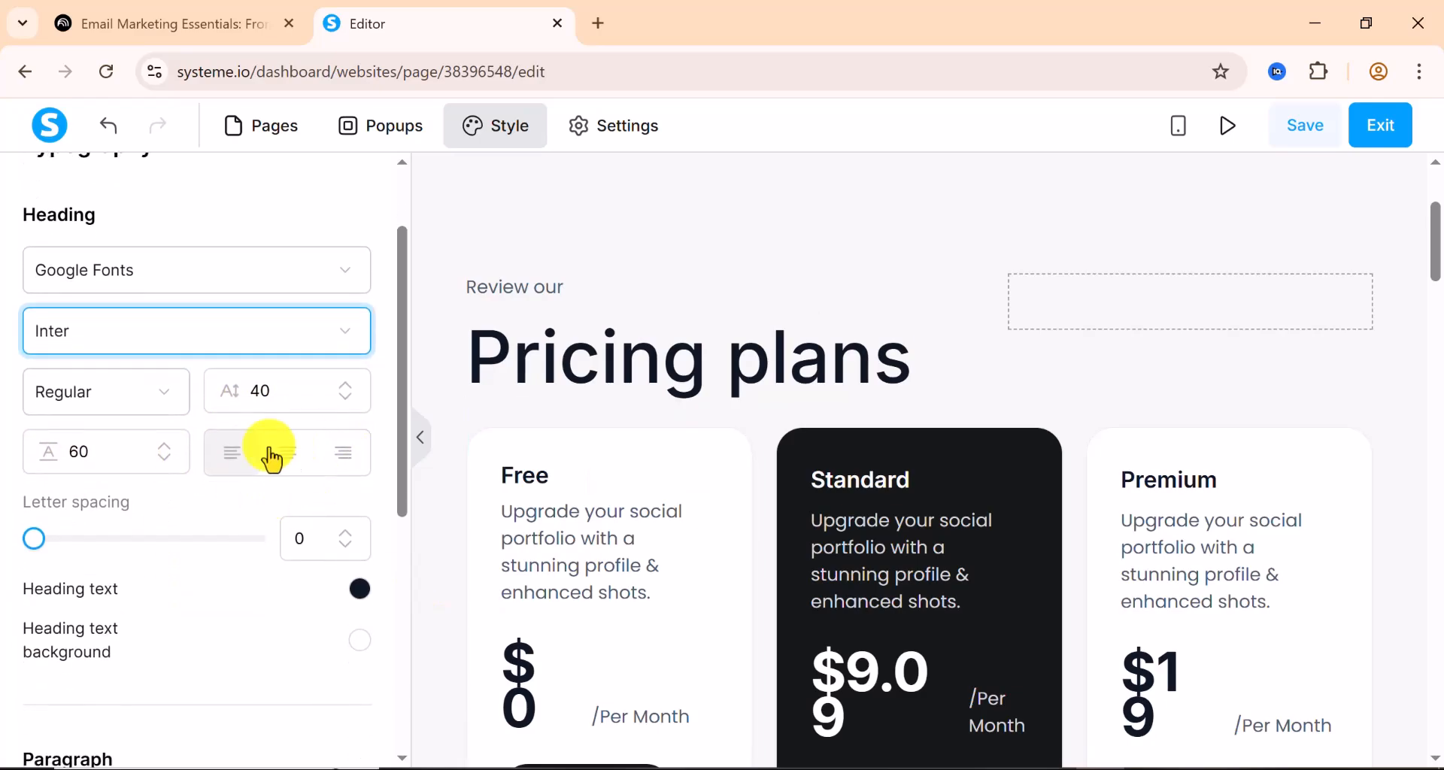
{"action": "scroll", "coordinate": [188, 584], "scroll_direction": "down", "scroll_amount": 2}
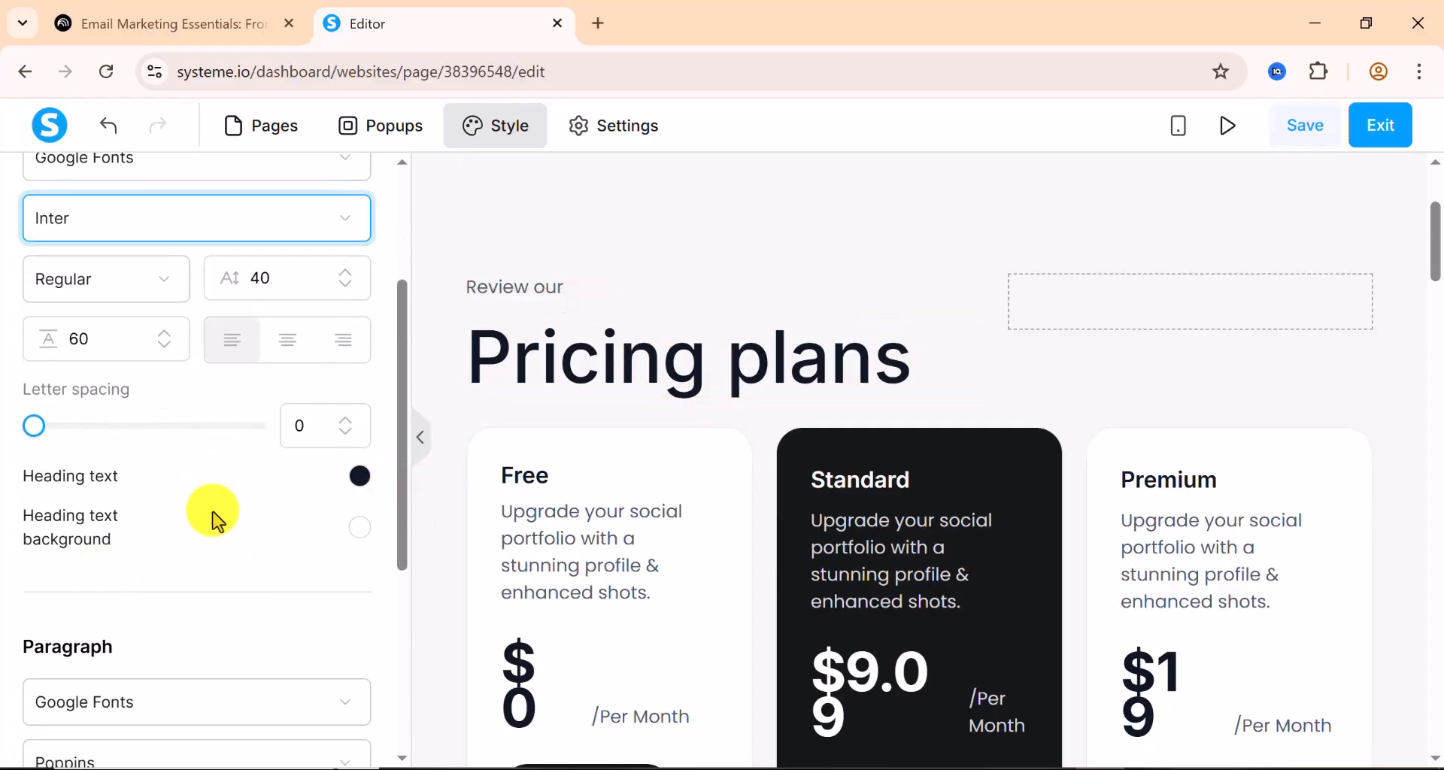
{"action": "scroll", "coordinate": [239, 613], "scroll_direction": "down", "scroll_amount": 3}
{"action": "scroll", "coordinate": [237, 613], "scroll_direction": "down", "scroll_amount": 2}
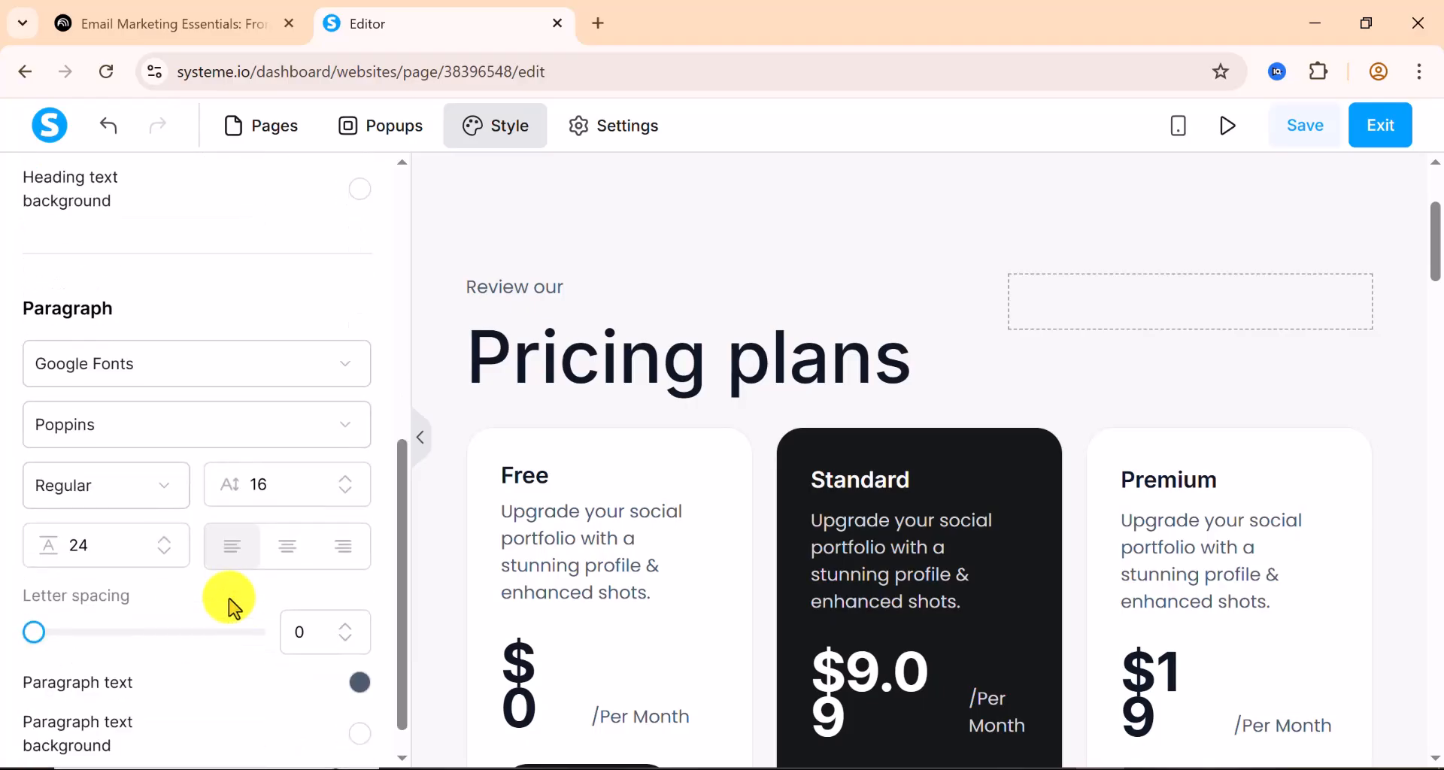
{"action": "left_click", "coordinate": [167, 437]}
{"action": "scroll", "coordinate": [129, 560], "scroll_direction": "down", "scroll_amount": 1}
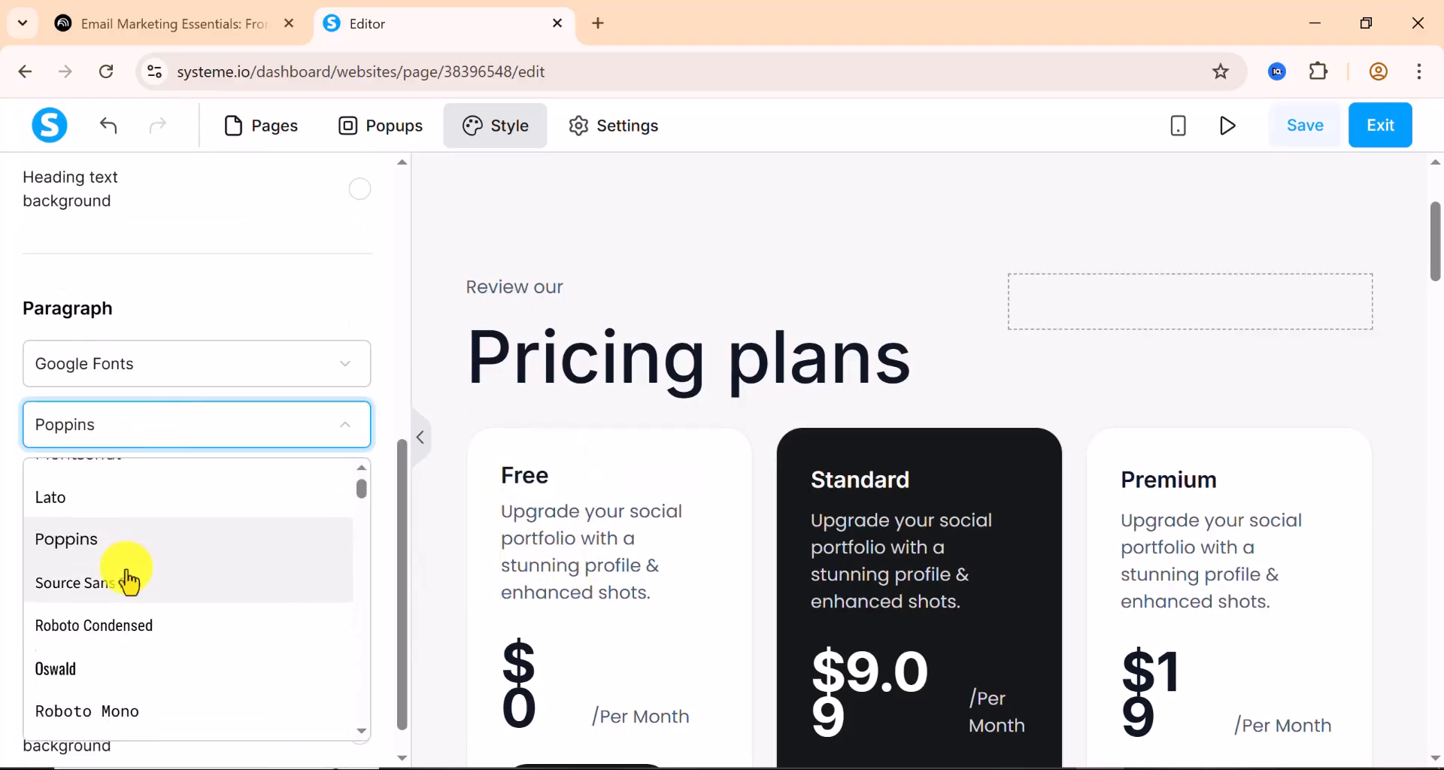
{"action": "scroll", "coordinate": [129, 582], "scroll_direction": "down", "scroll_amount": 3}
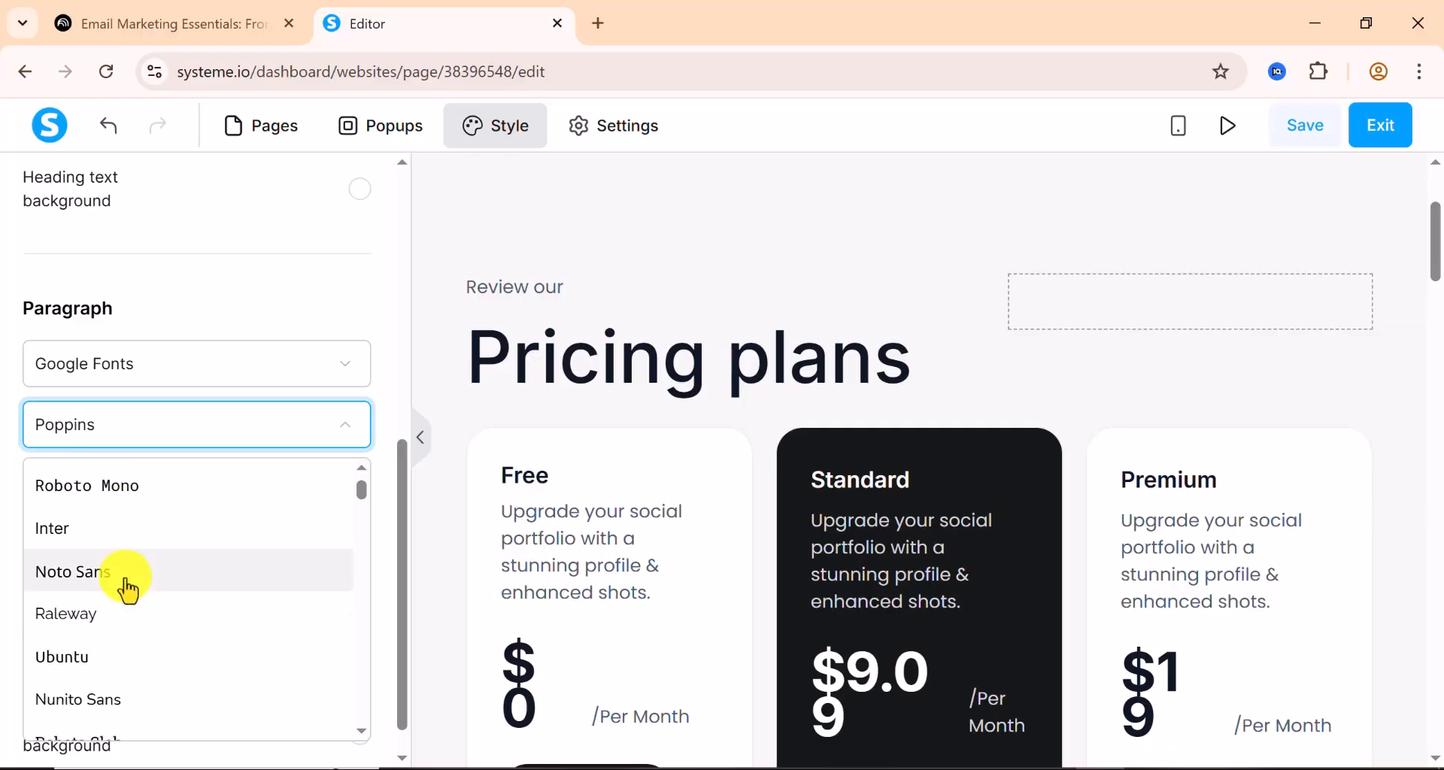
{"action": "scroll", "coordinate": [126, 589], "scroll_direction": "down", "scroll_amount": 2}
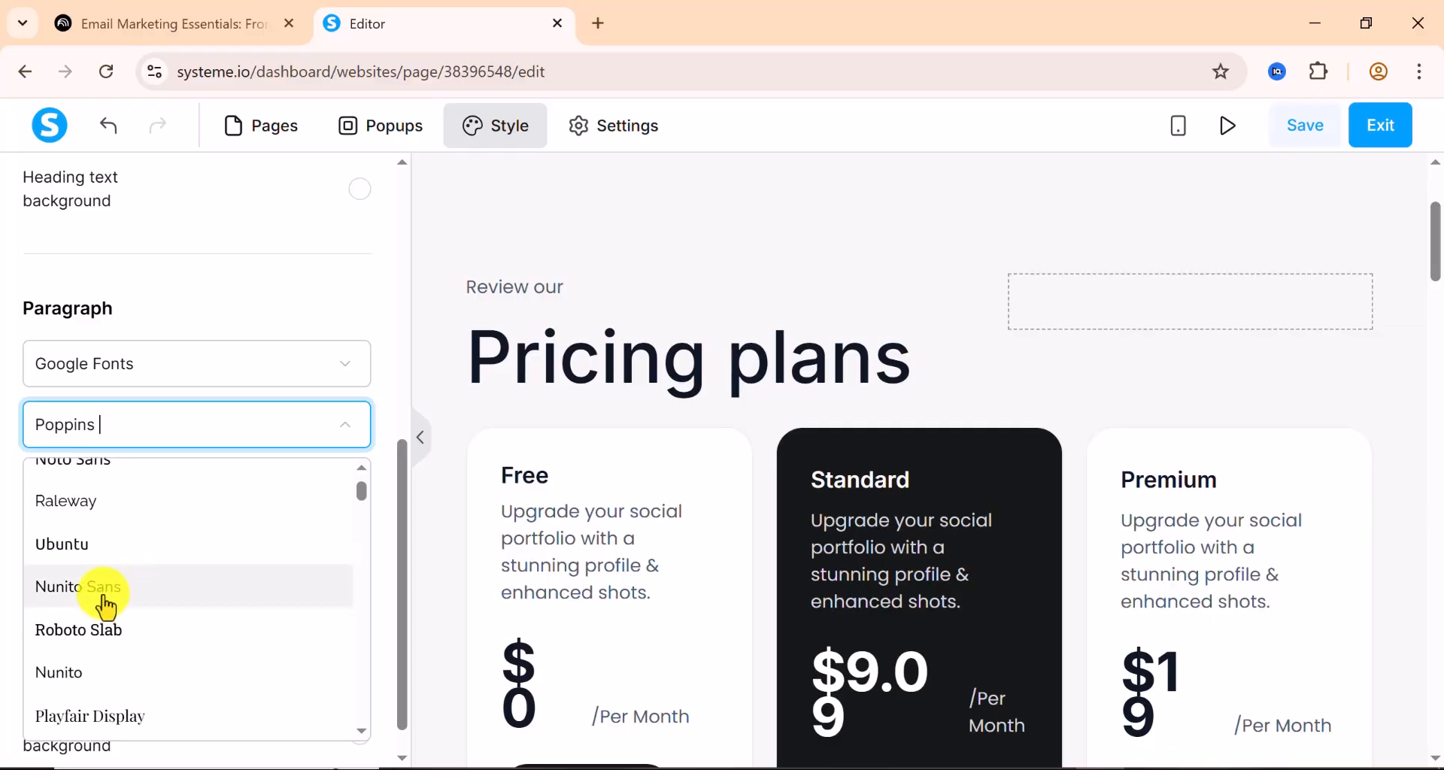
{"action": "left_click", "coordinate": [105, 594]}
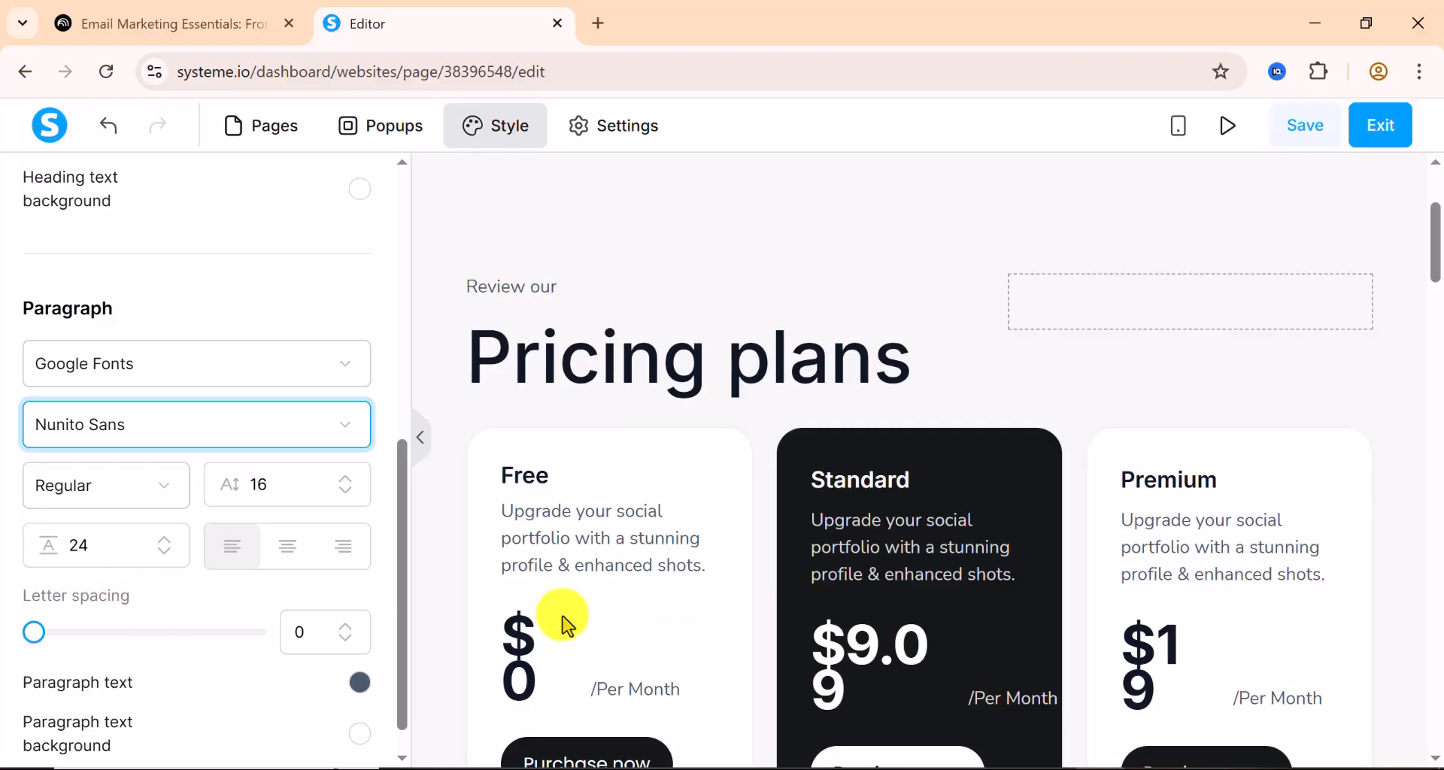
- Check the fonts on the pricing cards, look over the typography settings and return to the style categories
{"action": "scroll", "coordinate": [493, 603], "scroll_direction": "down", "scroll_amount": 2}
{"action": "scroll", "coordinate": [113, 602], "scroll_direction": "down", "scroll_amount": 1}
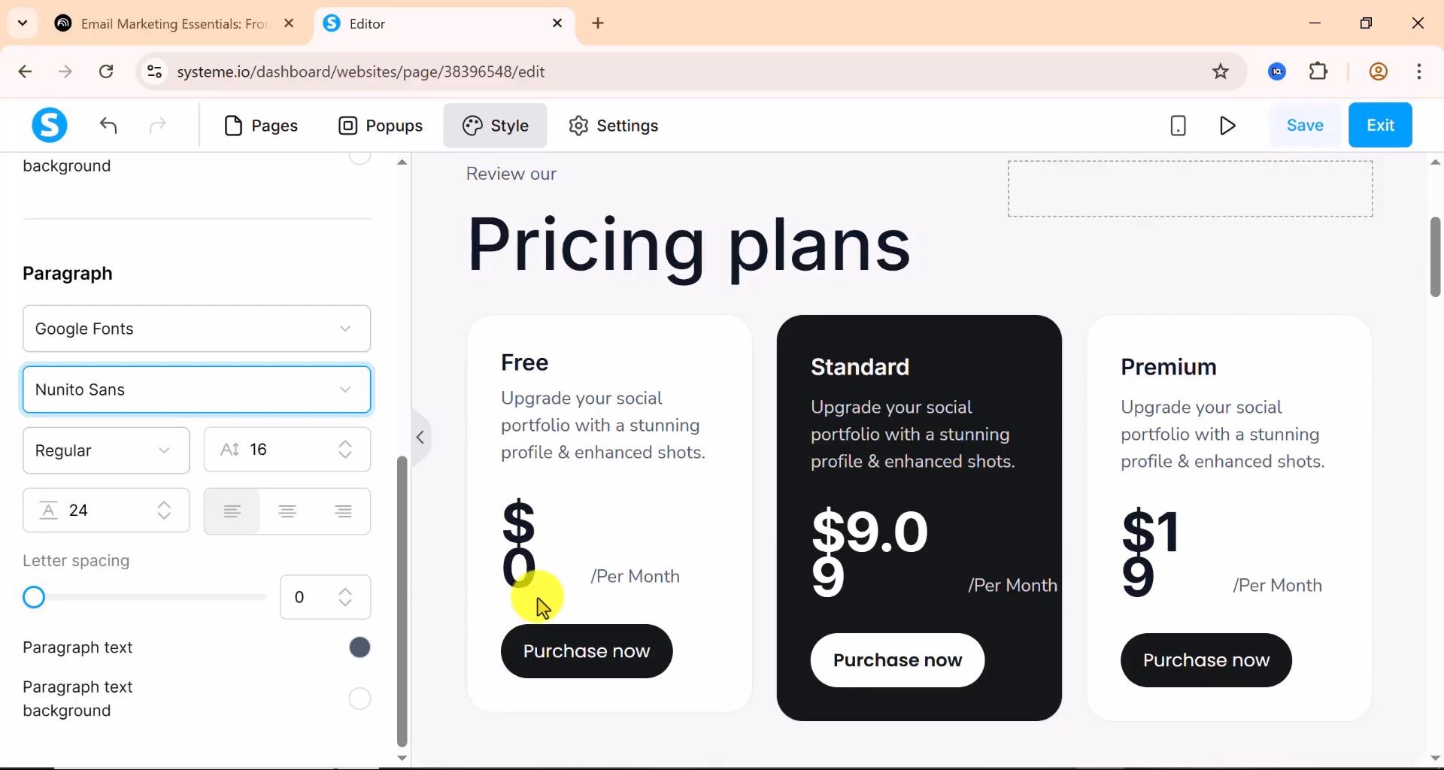
{"action": "scroll", "coordinate": [555, 591], "scroll_direction": "up", "scroll_amount": 4}
{"action": "scroll", "coordinate": [557, 595], "scroll_direction": "down", "scroll_amount": 5}
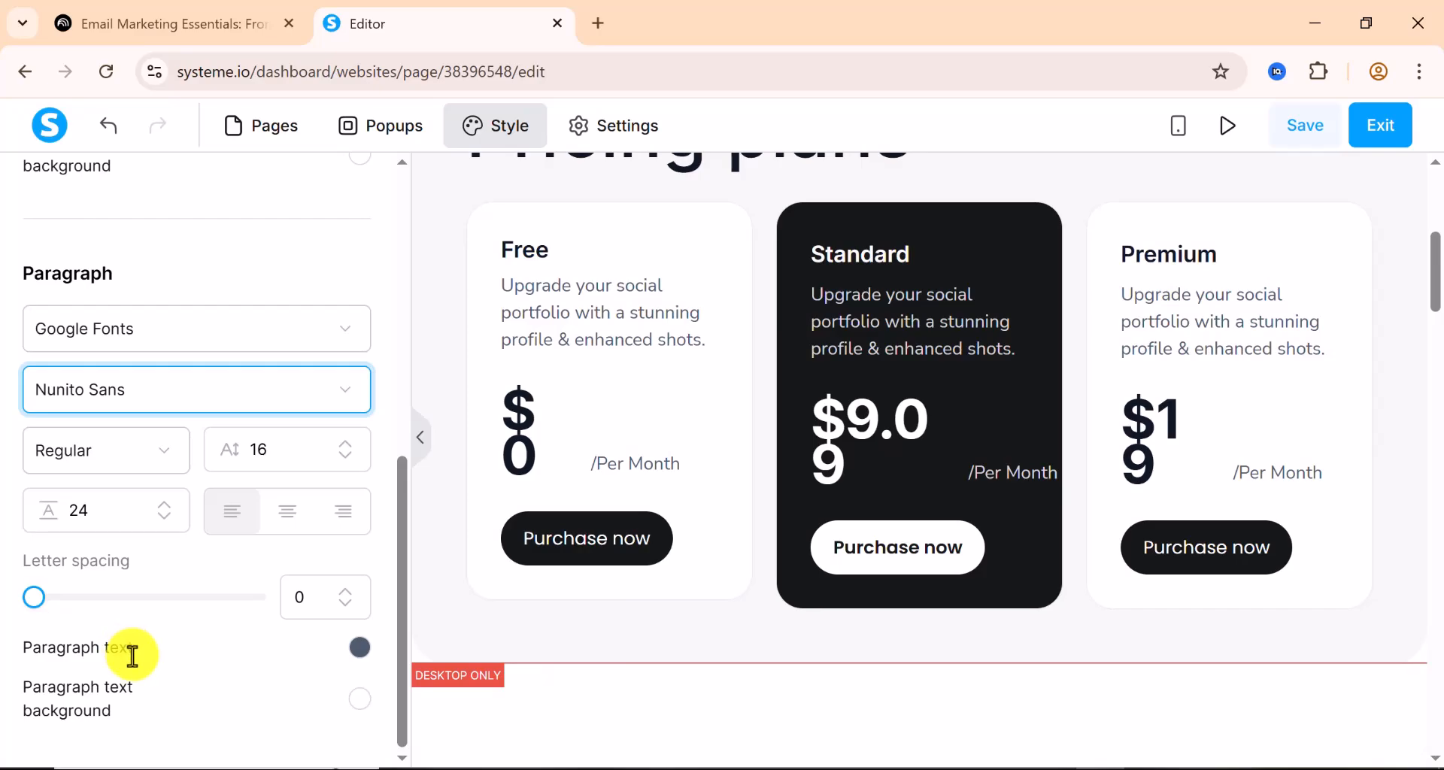
{"action": "scroll", "coordinate": [128, 654], "scroll_direction": "up", "scroll_amount": 8}
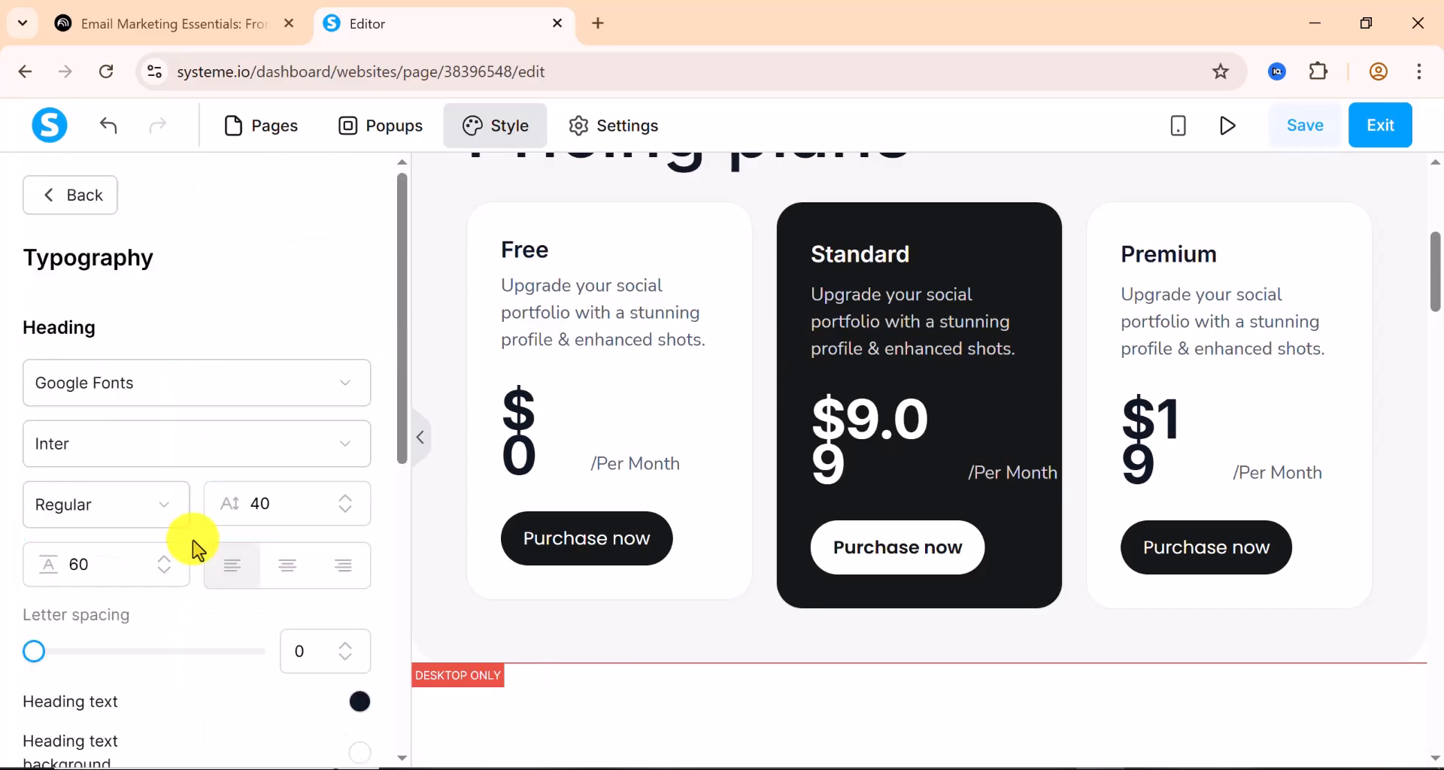
{"action": "left_click", "coordinate": [51, 204]}
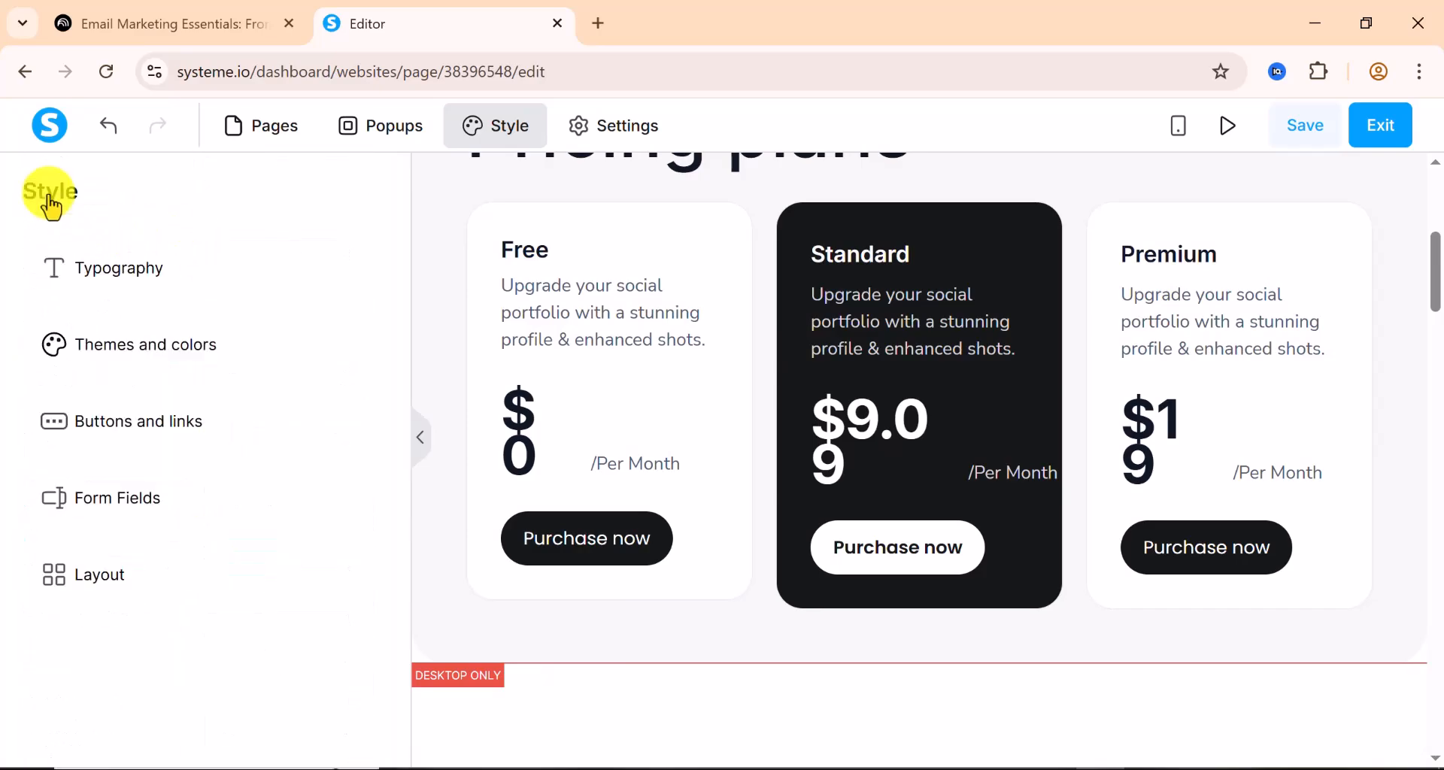
- Add a custom theme in the themes and colors settings and expand its header and footer options
{"action": "left_click", "coordinate": [177, 362]}
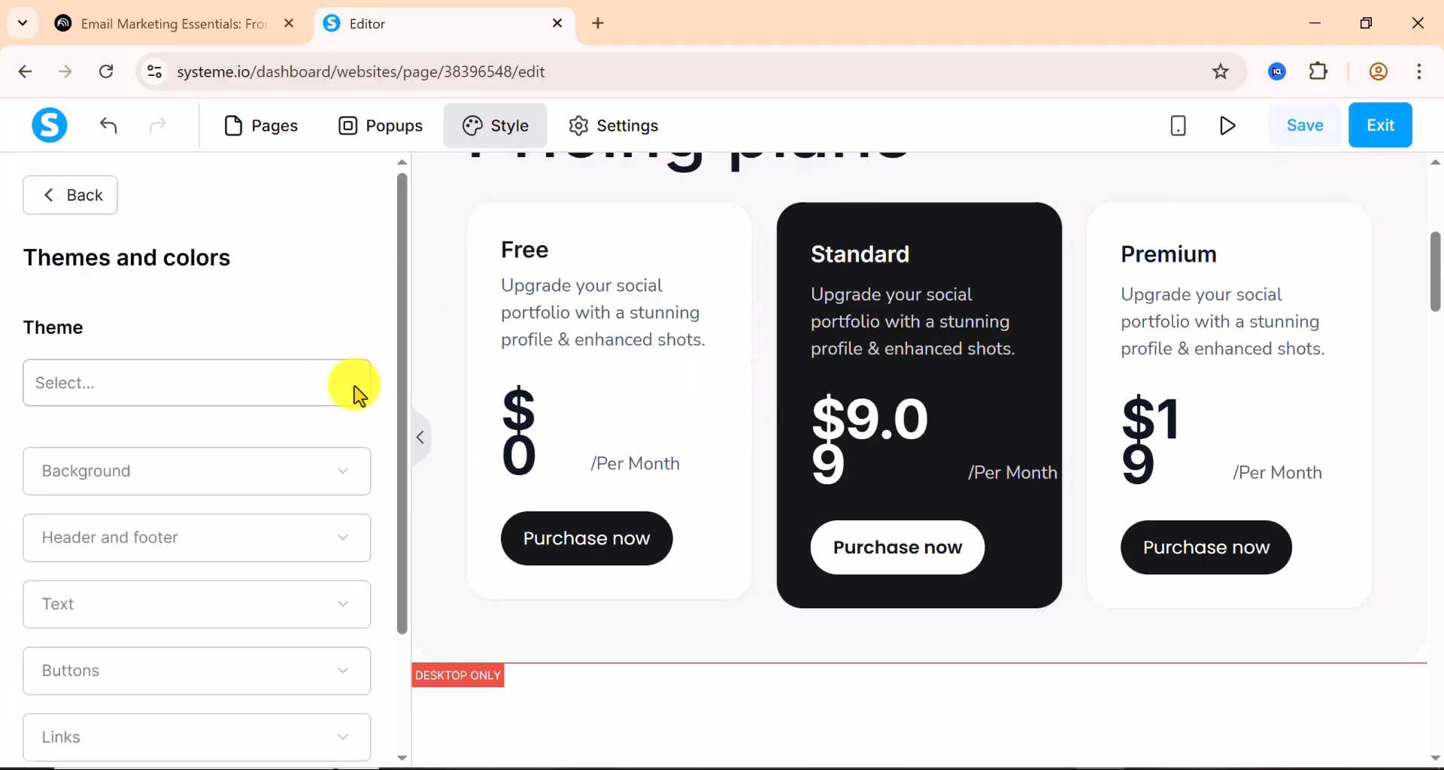
{"action": "left_click", "coordinate": [353, 384]}
{"action": "scroll", "coordinate": [120, 563], "scroll_direction": "down", "scroll_amount": 6}
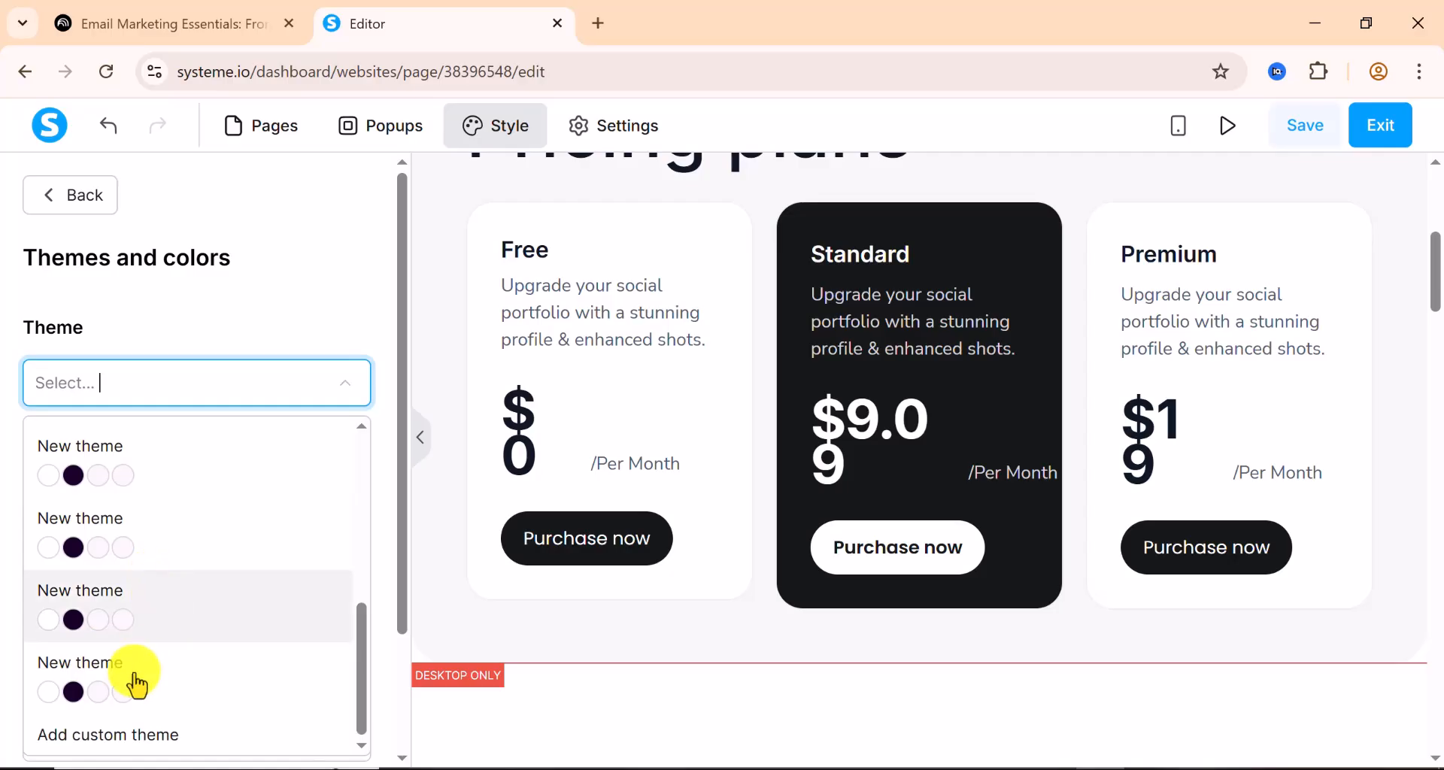
{"action": "left_click", "coordinate": [118, 736]}
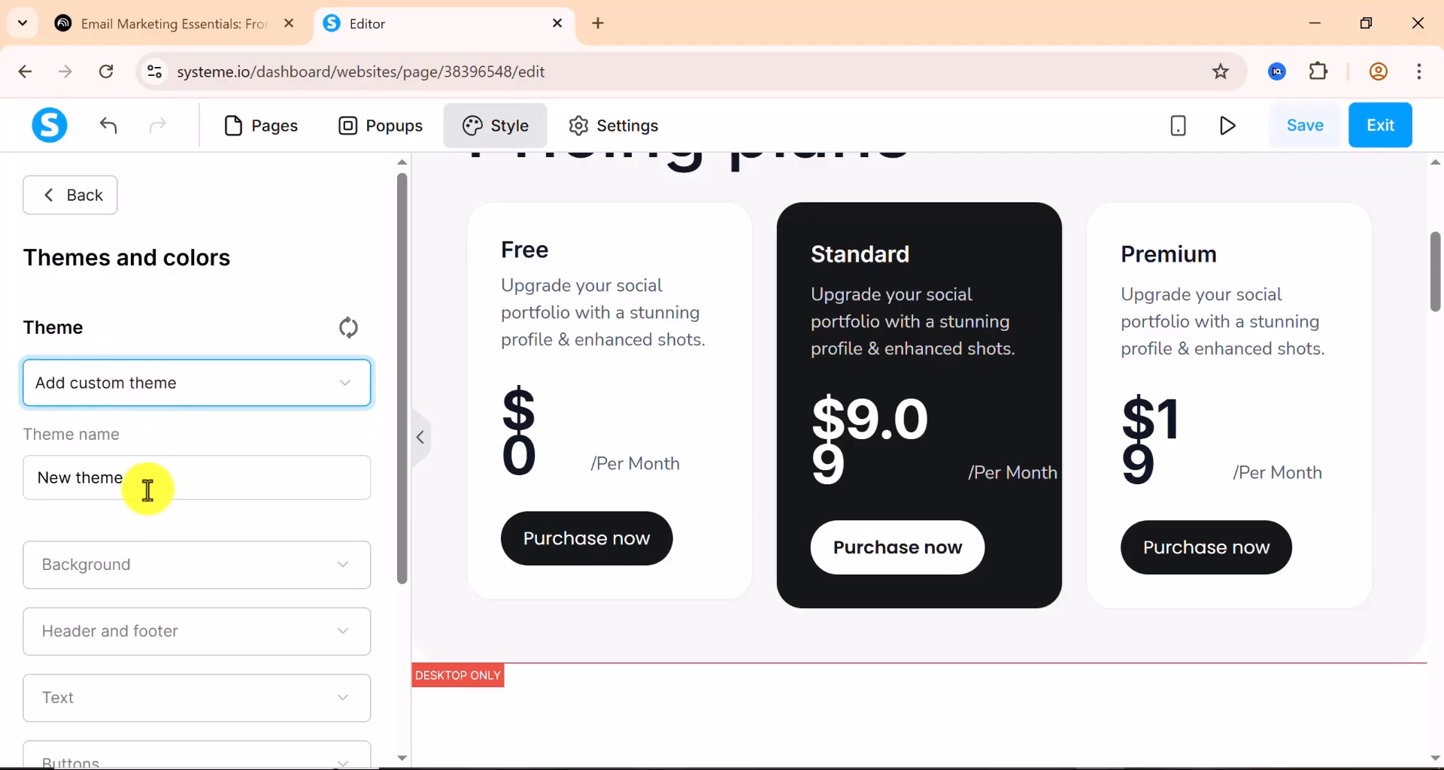
{"action": "scroll", "coordinate": [151, 557], "scroll_direction": "down", "scroll_amount": 3}
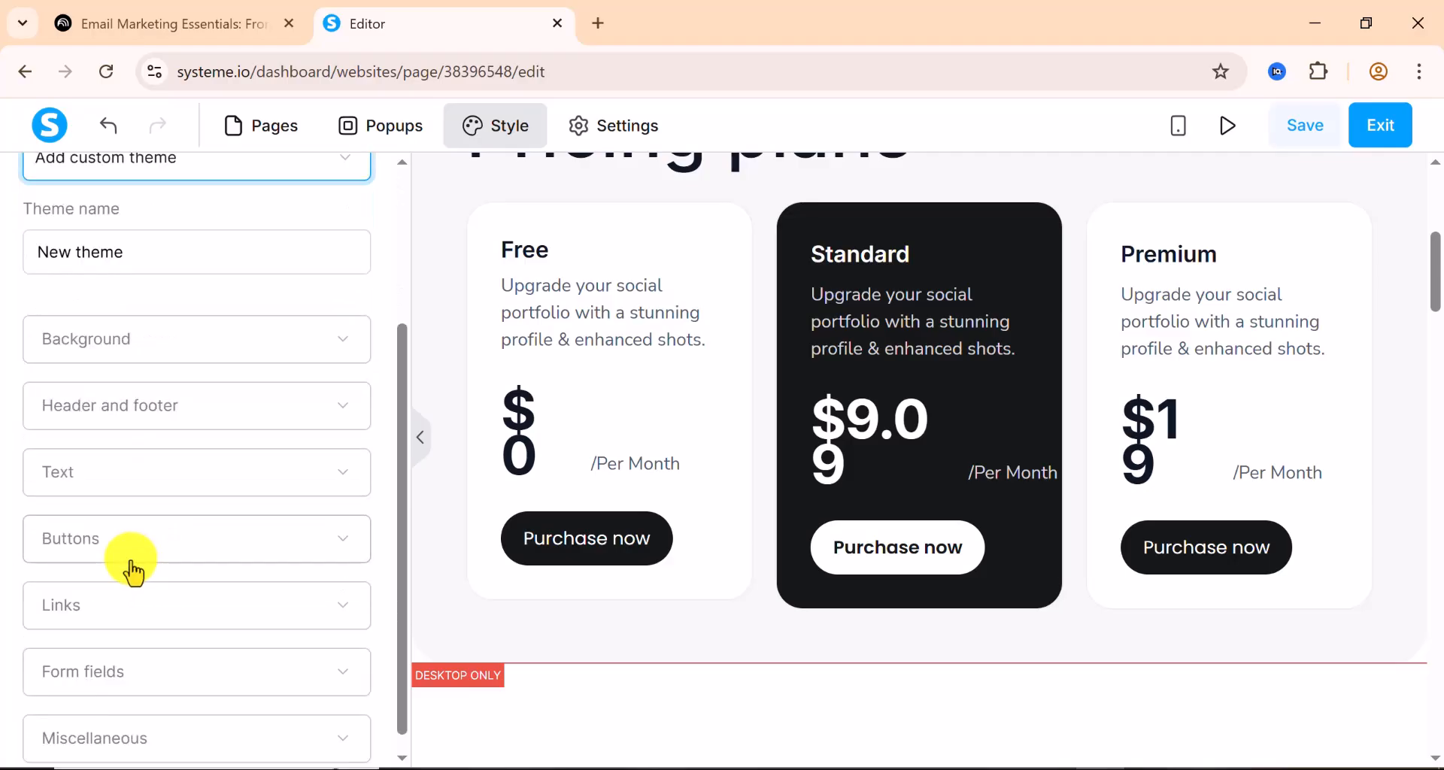
{"action": "left_click", "coordinate": [251, 414]}
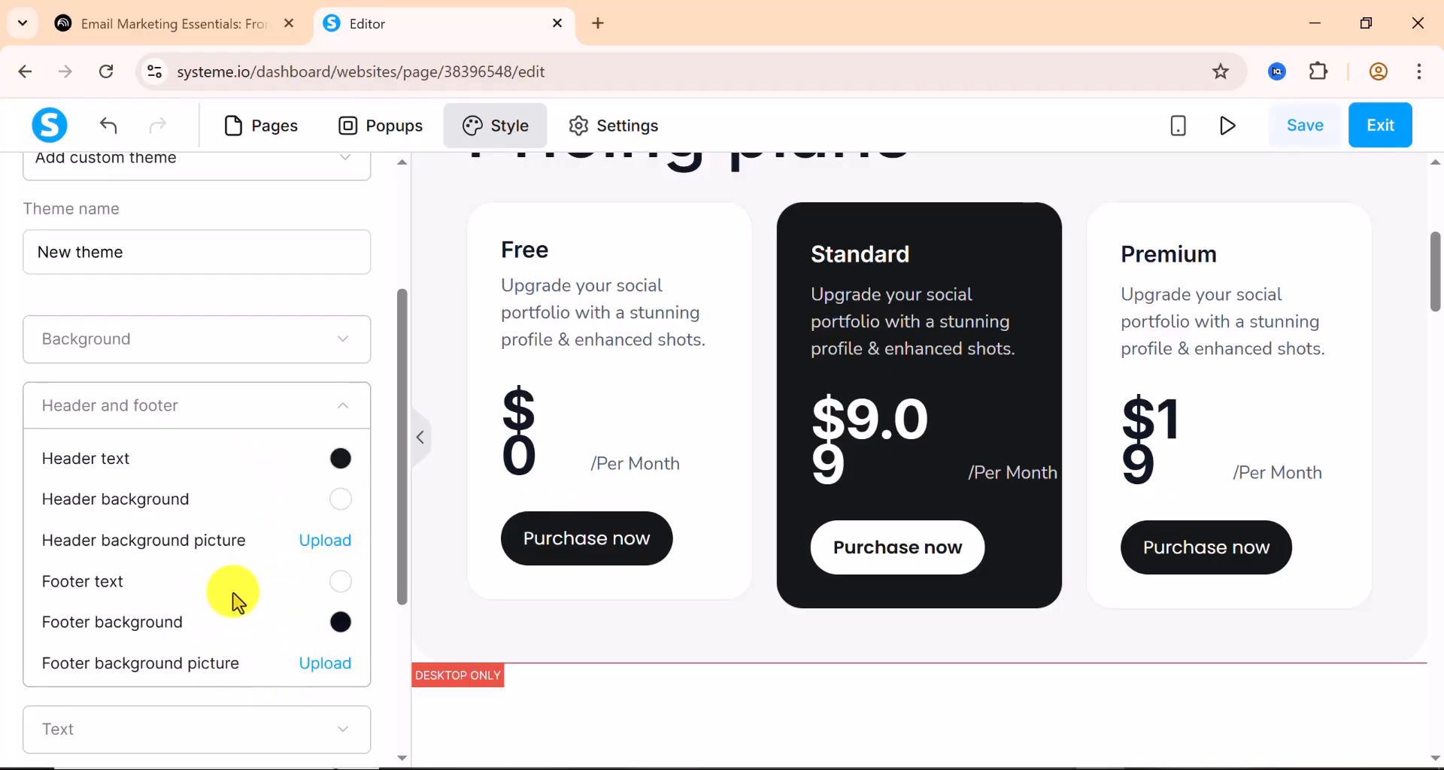
- Give the website's primary buttons a full border with a width of 3 in the buttons and links style settings
{"action": "scroll", "coordinate": [237, 601], "scroll_direction": "up", "scroll_amount": 3}
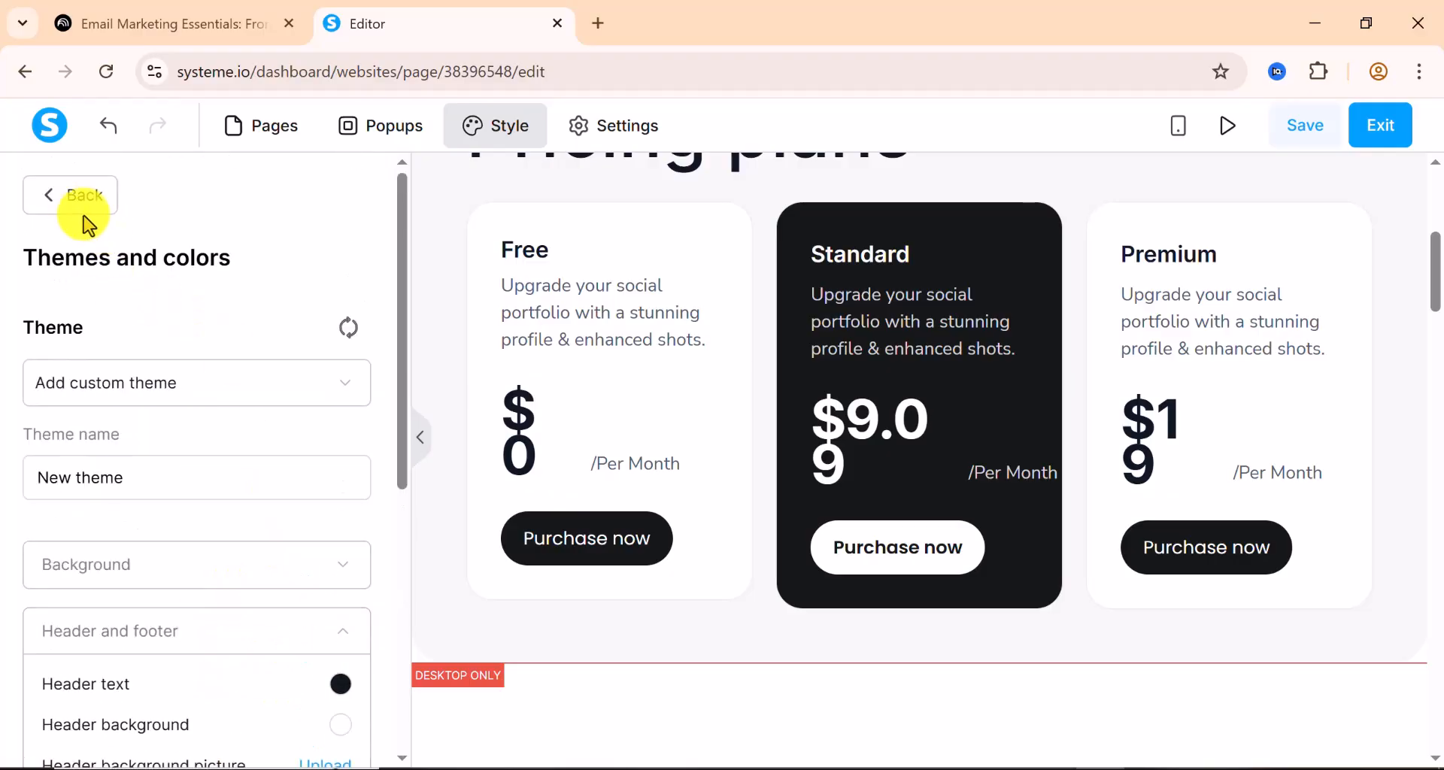
{"action": "left_click", "coordinate": [55, 201]}
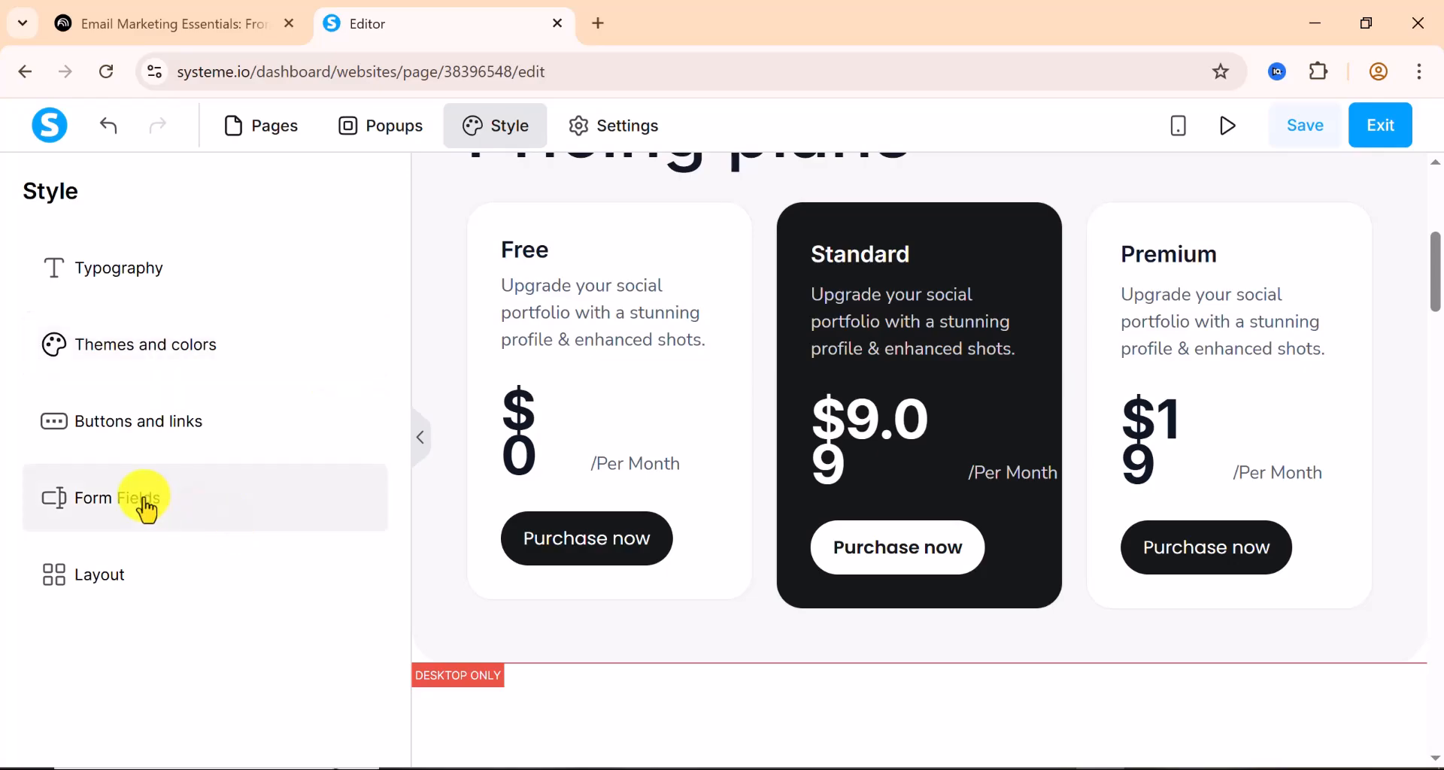
{"action": "left_click", "coordinate": [190, 428]}
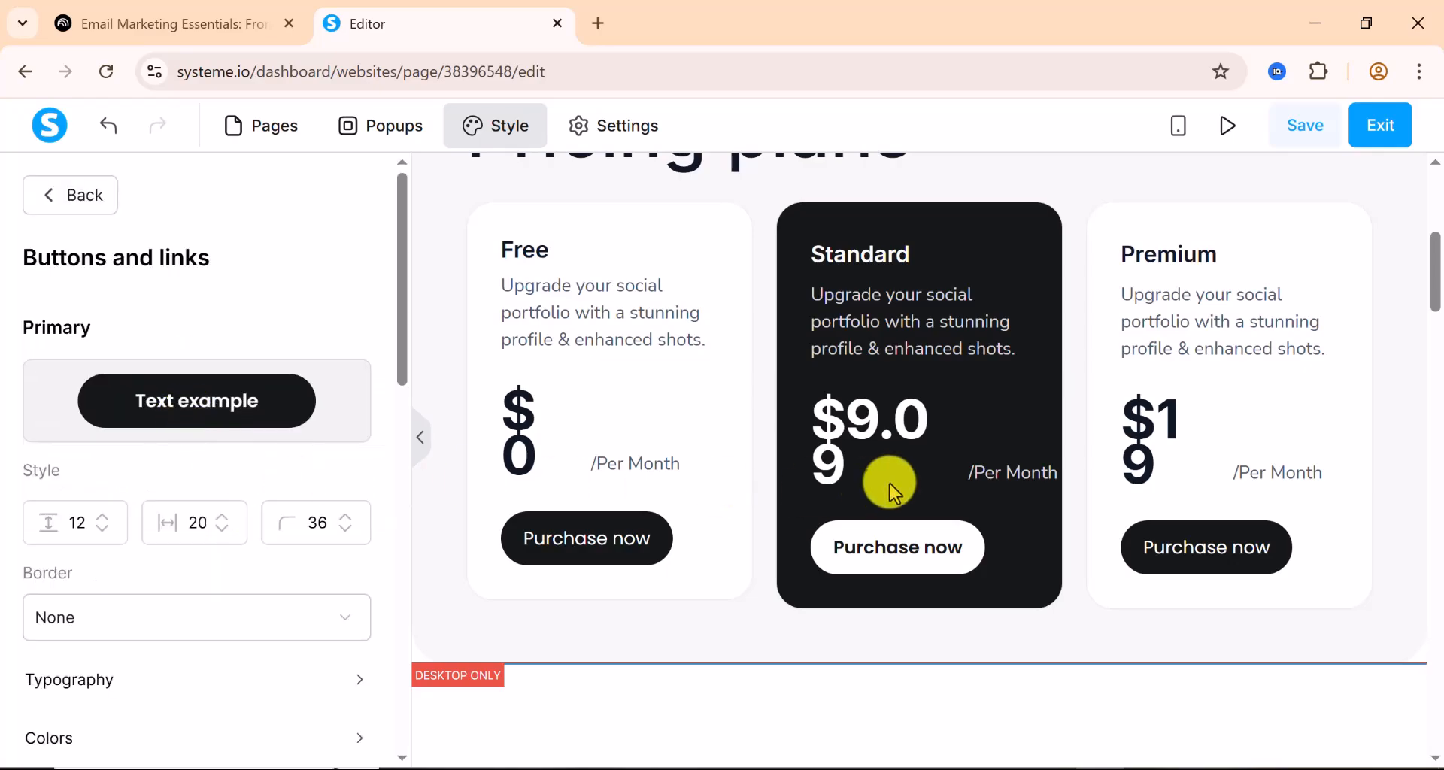
{"action": "scroll", "coordinate": [535, 599], "scroll_direction": "down", "scroll_amount": 2}
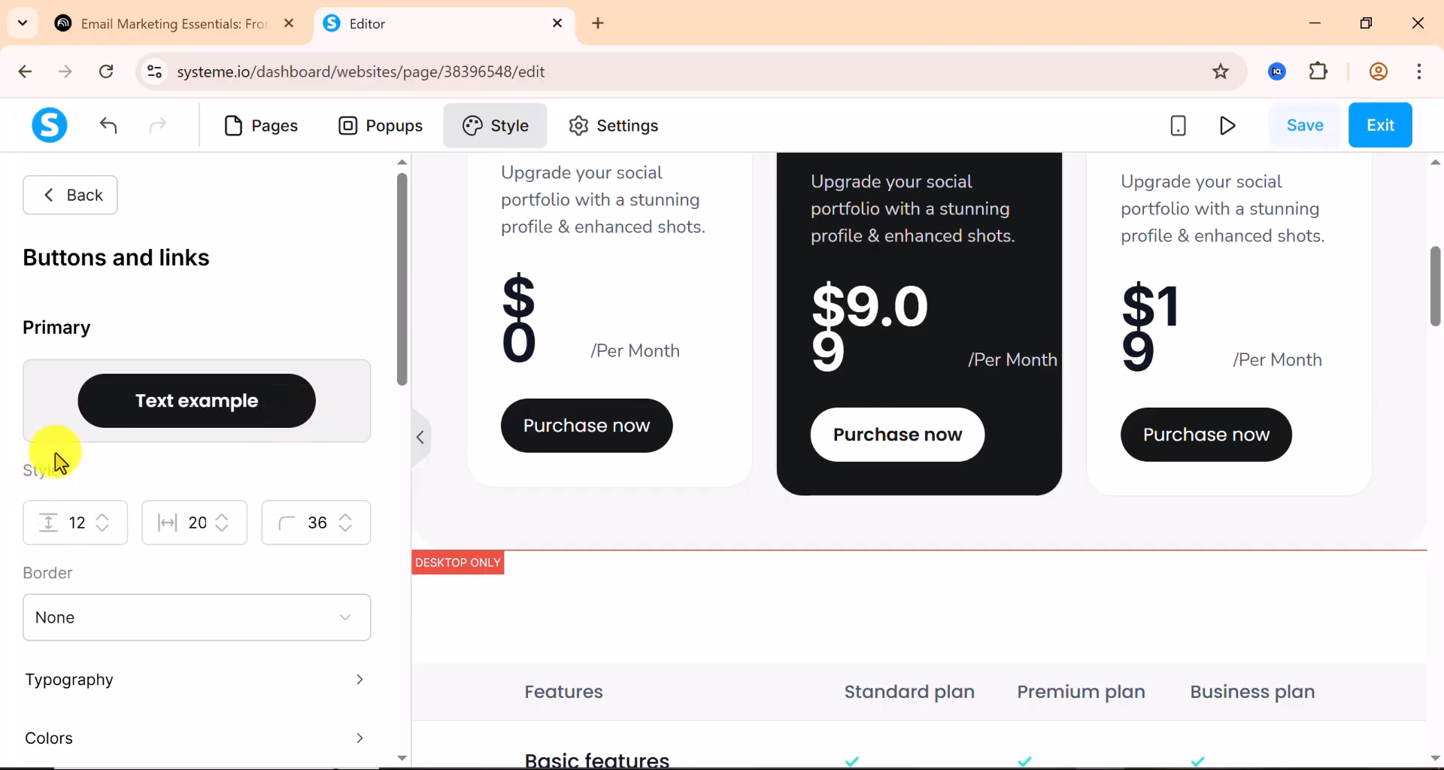
{"action": "scroll", "coordinate": [174, 555], "scroll_direction": "down", "scroll_amount": 1}
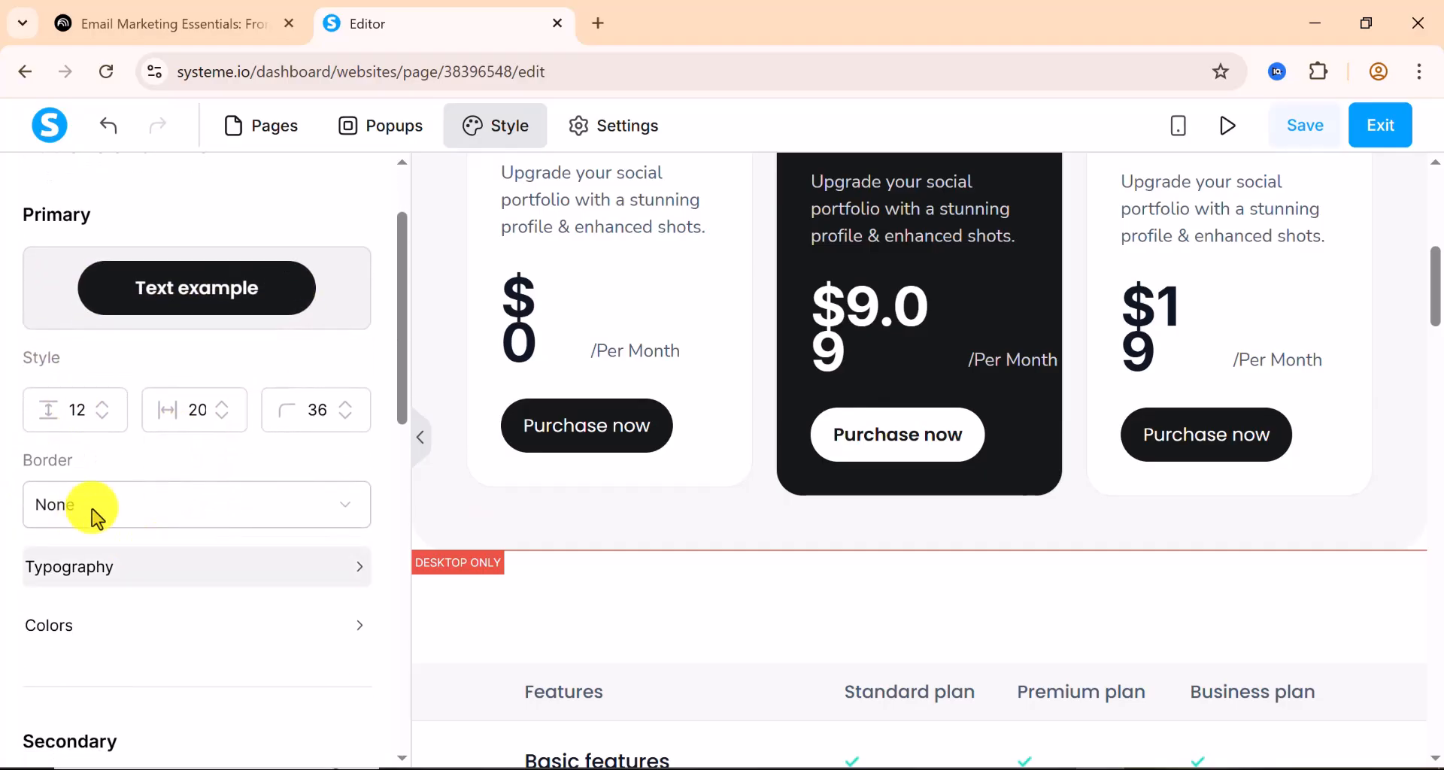
{"action": "left_click", "coordinate": [191, 510]}
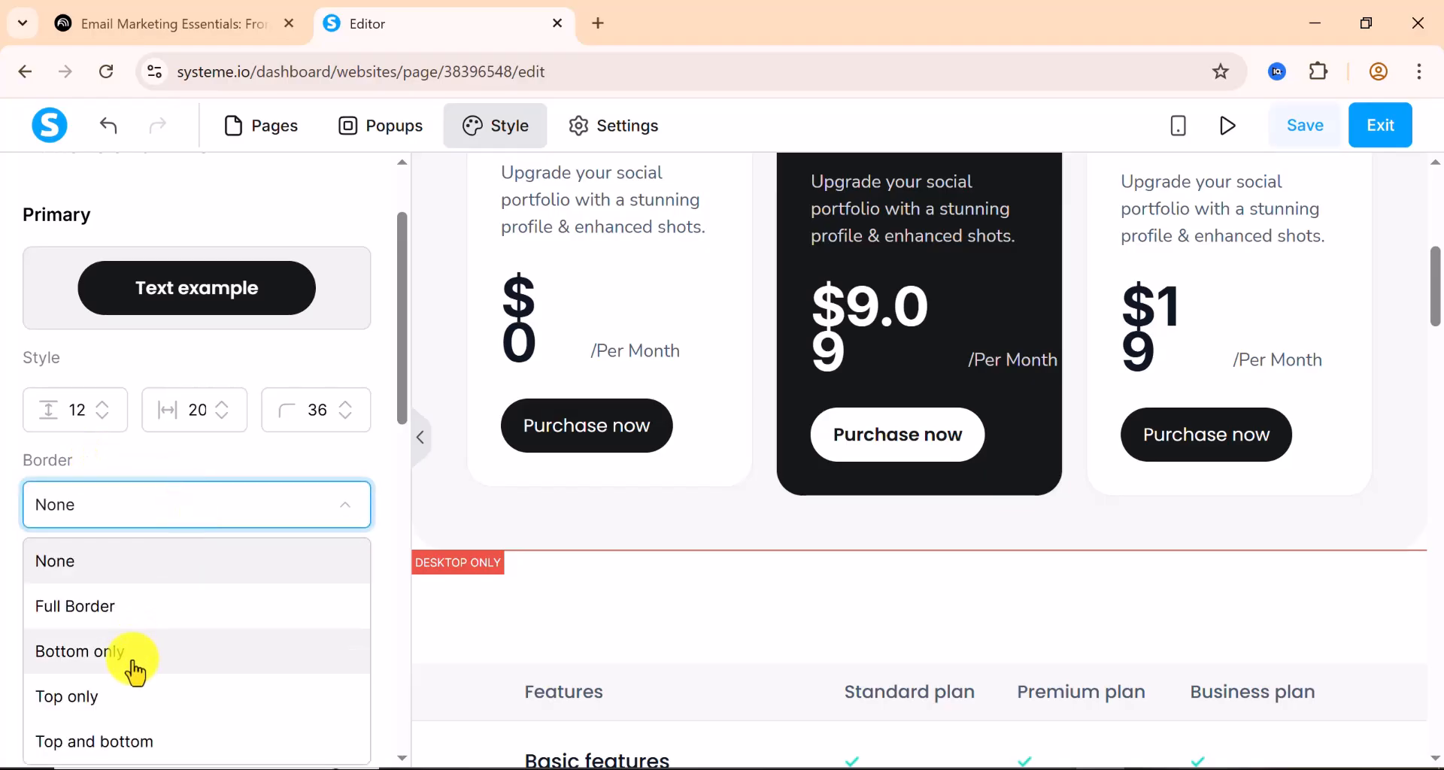
{"action": "left_click", "coordinate": [125, 607]}
{"action": "scroll", "coordinate": [233, 527], "scroll_direction": "down", "scroll_amount": 2}
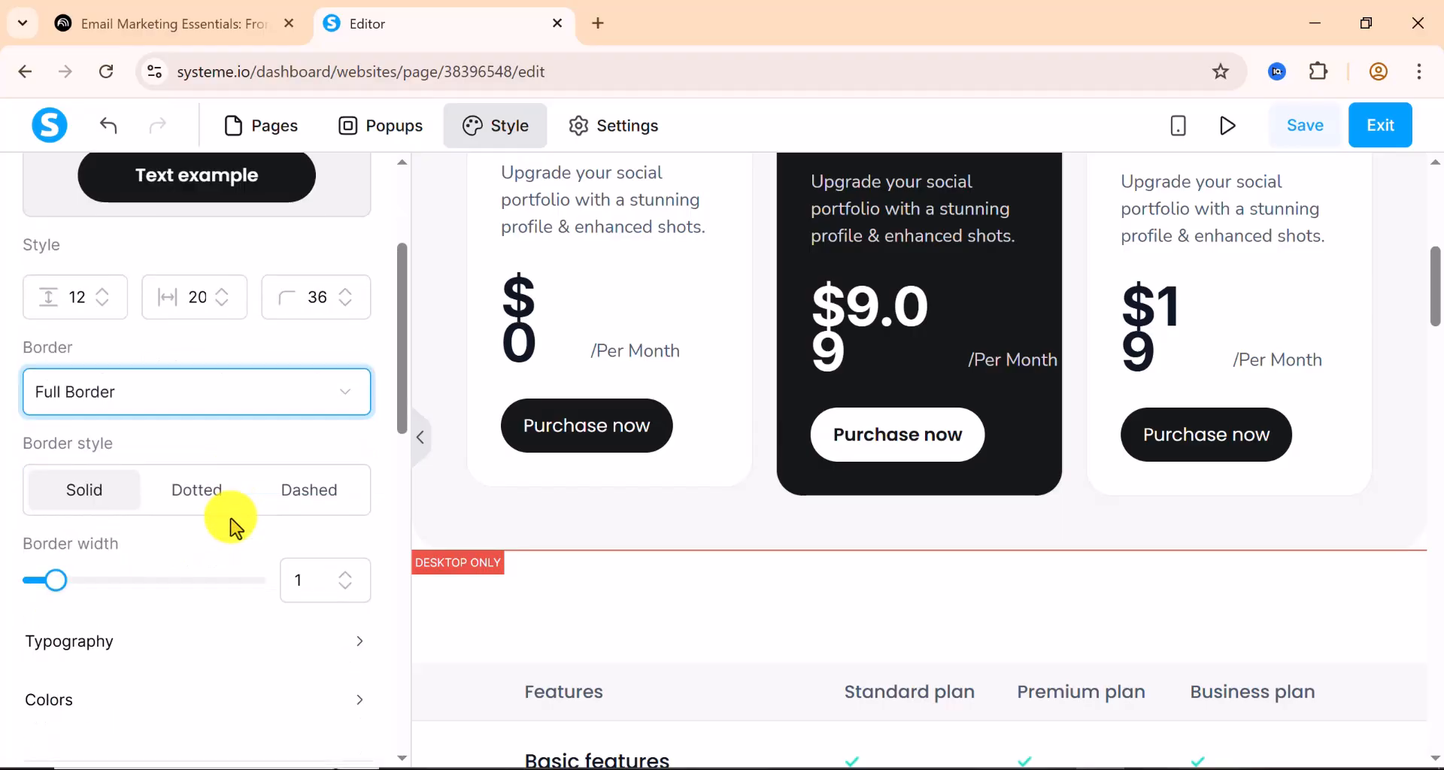
{"action": "left_click_drag", "start_coordinate": [62, 581], "coordinate": [145, 604]}
- Review the primary button colors and the secondary button and link styles, and return to the style categories
{"action": "scroll", "coordinate": [238, 583], "scroll_direction": "down", "scroll_amount": 2}
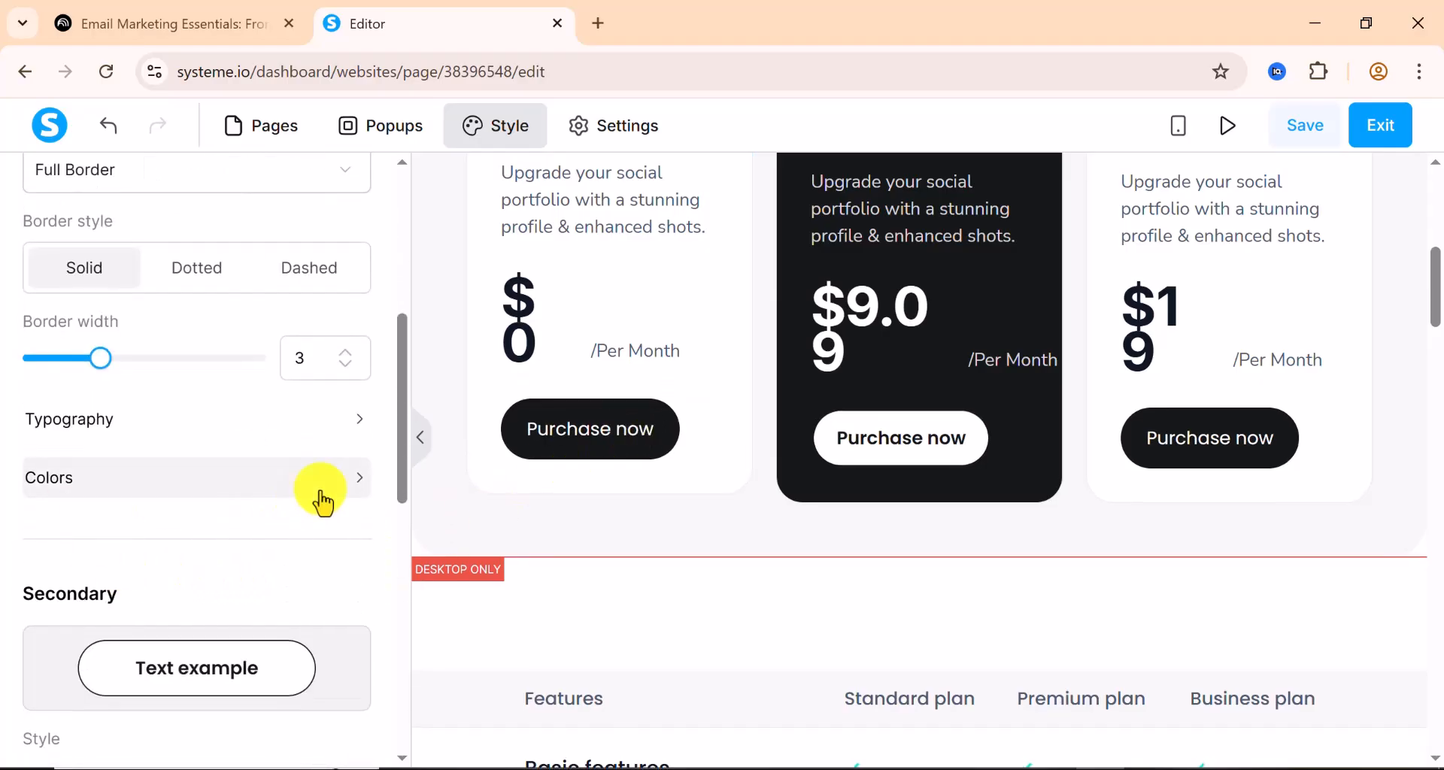
{"action": "left_click", "coordinate": [322, 500]}
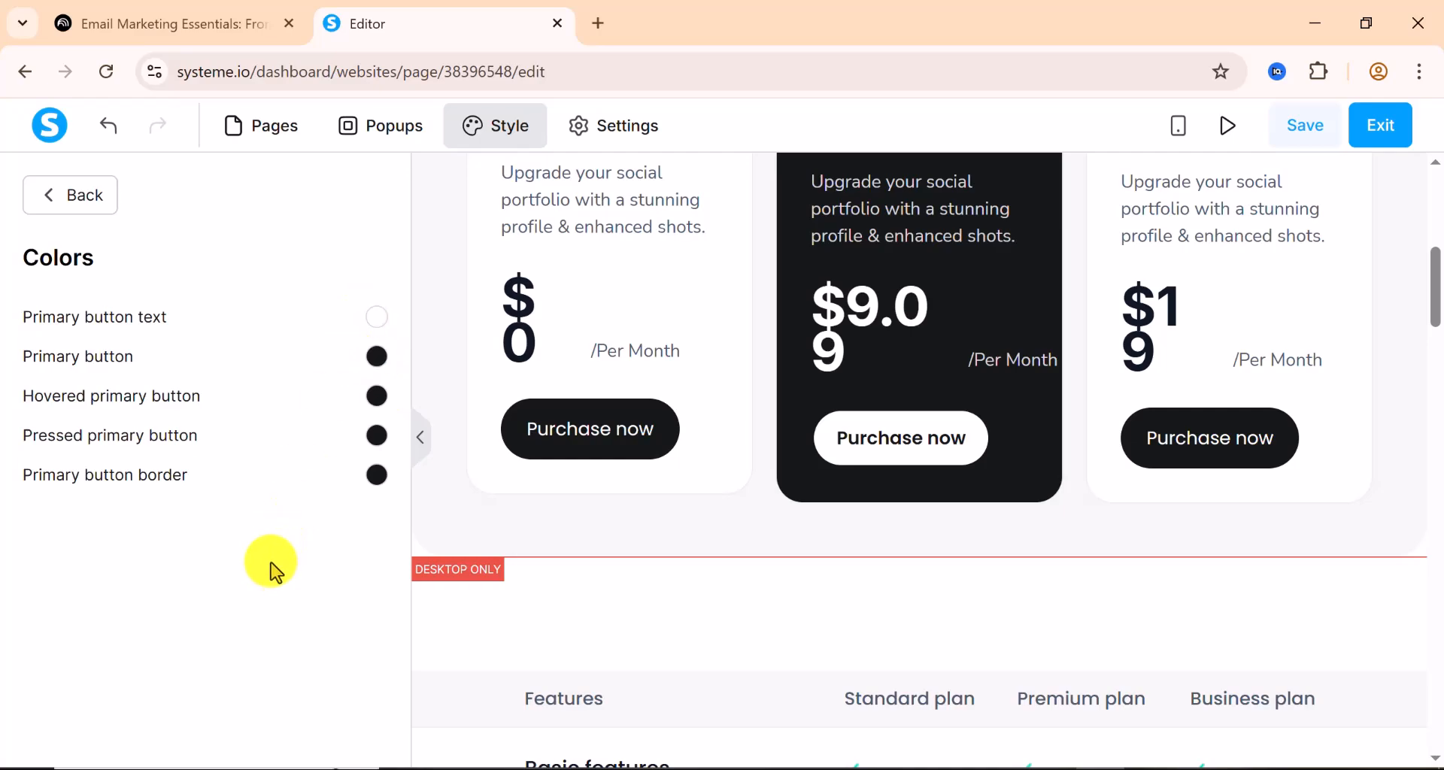
{"action": "scroll", "coordinate": [944, 546], "scroll_direction": "up", "scroll_amount": 7}
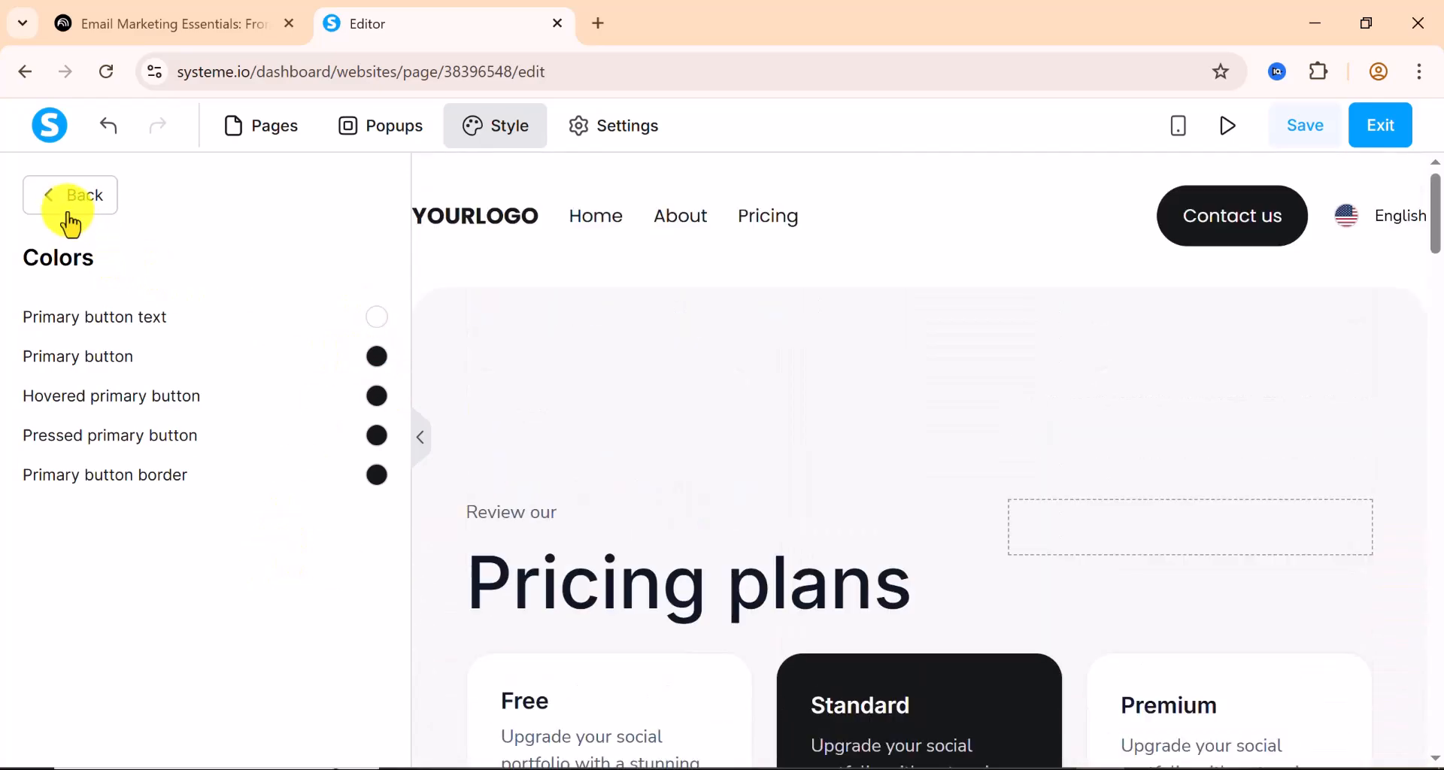
{"action": "left_click", "coordinate": [53, 207]}
{"action": "scroll", "coordinate": [254, 491], "scroll_direction": "down", "scroll_amount": 6}
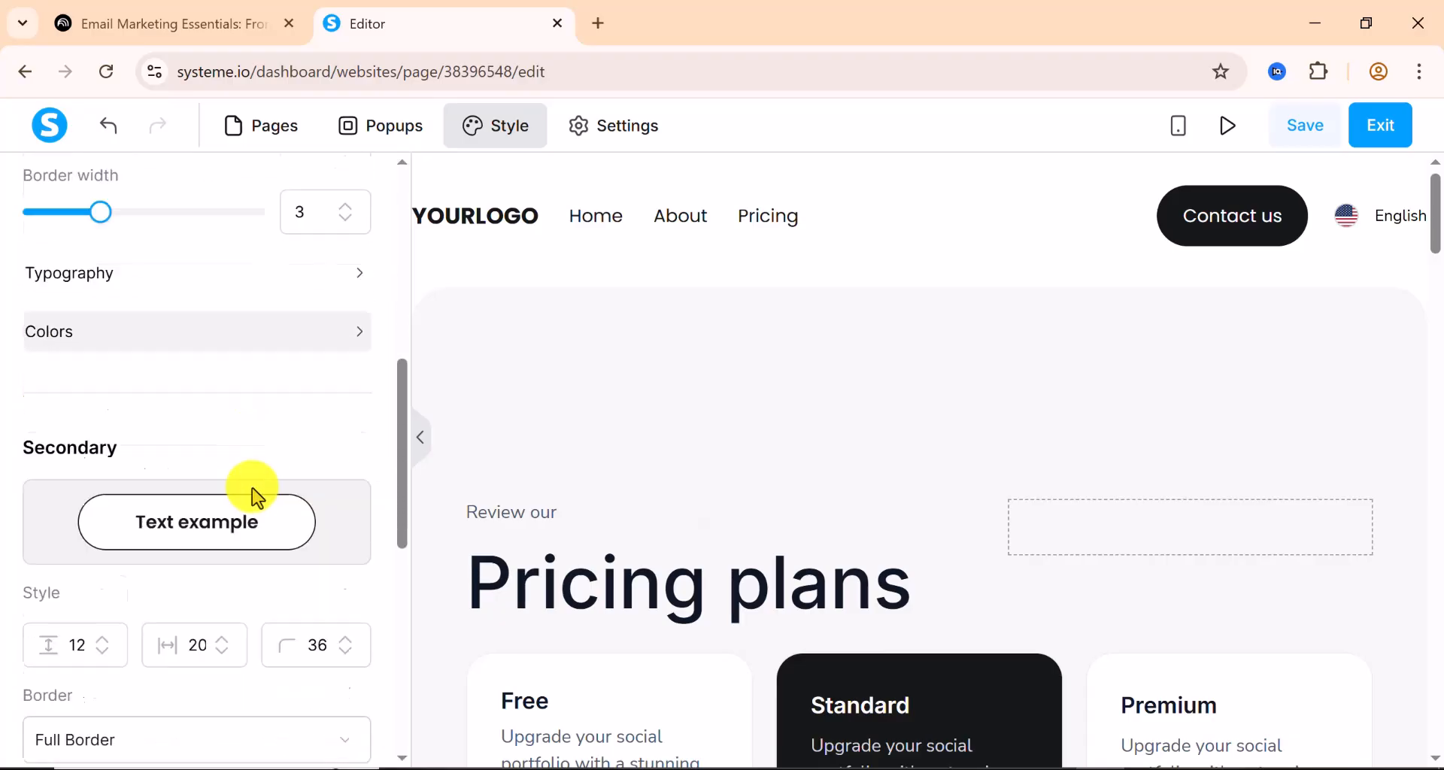
{"action": "scroll", "coordinate": [255, 493], "scroll_direction": "down", "scroll_amount": 4}
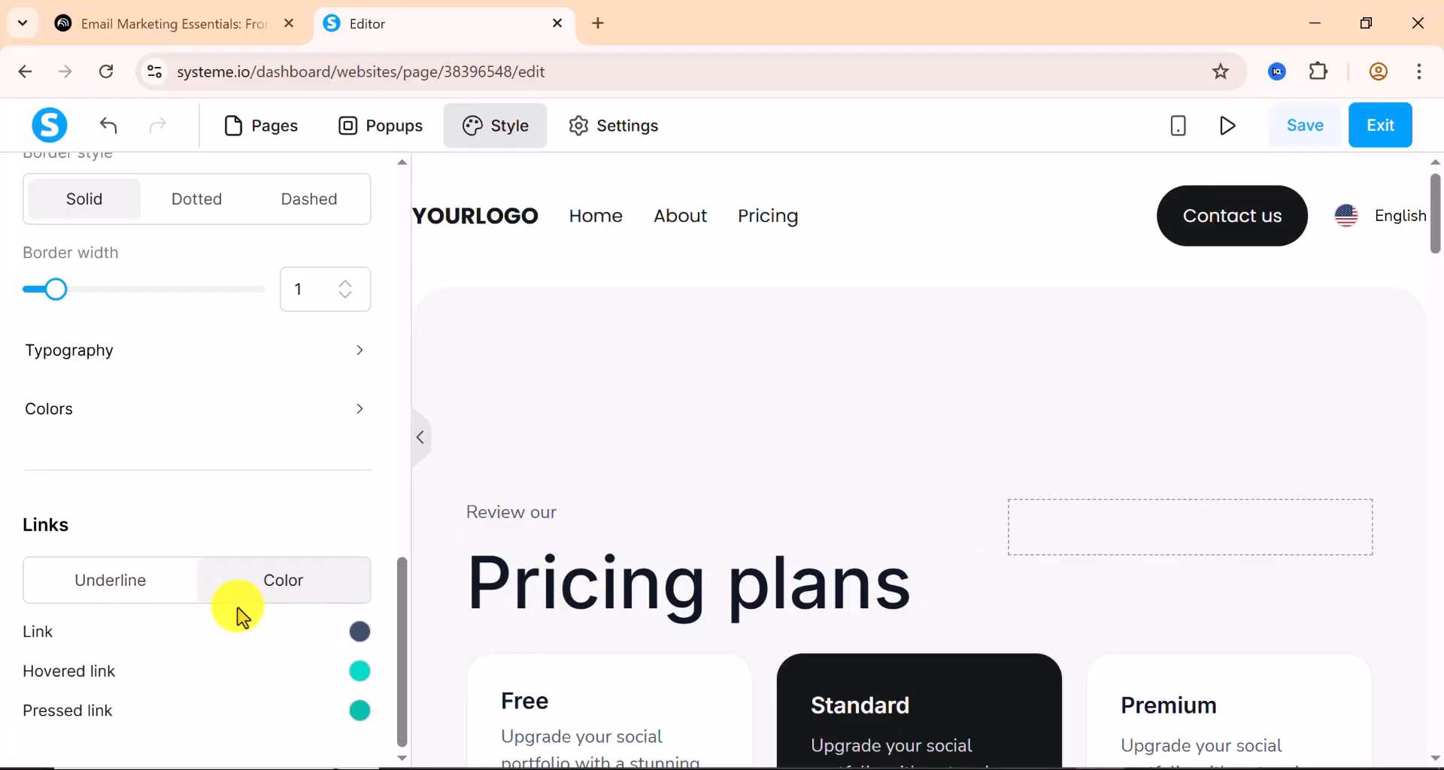
{"action": "scroll", "coordinate": [242, 617], "scroll_direction": "up", "scroll_amount": 12}
{"action": "scroll", "coordinate": [225, 301], "scroll_direction": "up", "scroll_amount": 2}
{"action": "left_click", "coordinate": [78, 197]}
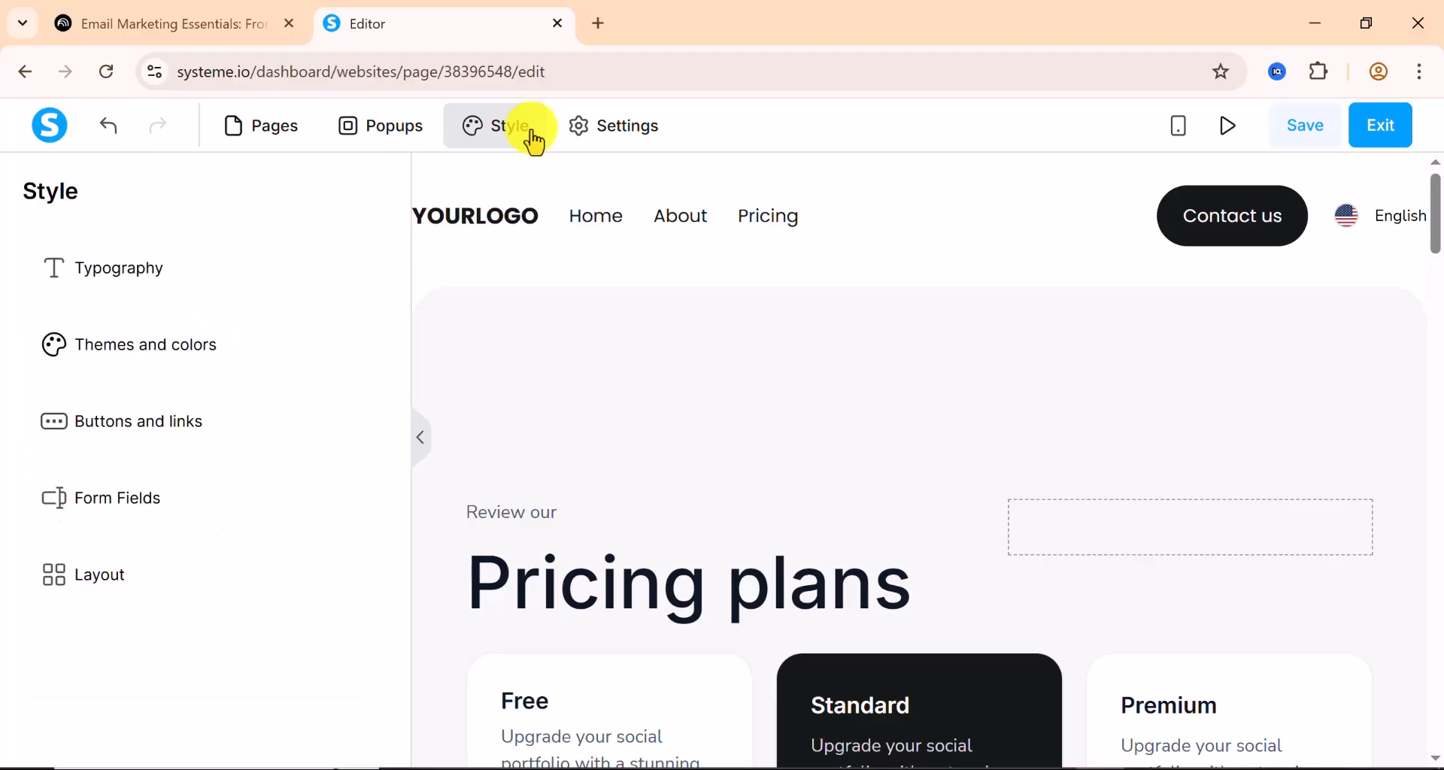
- Replace the placeholder text of the website's logo with the owner's first name in the website settings
{"action": "left_click", "coordinate": [632, 146]}
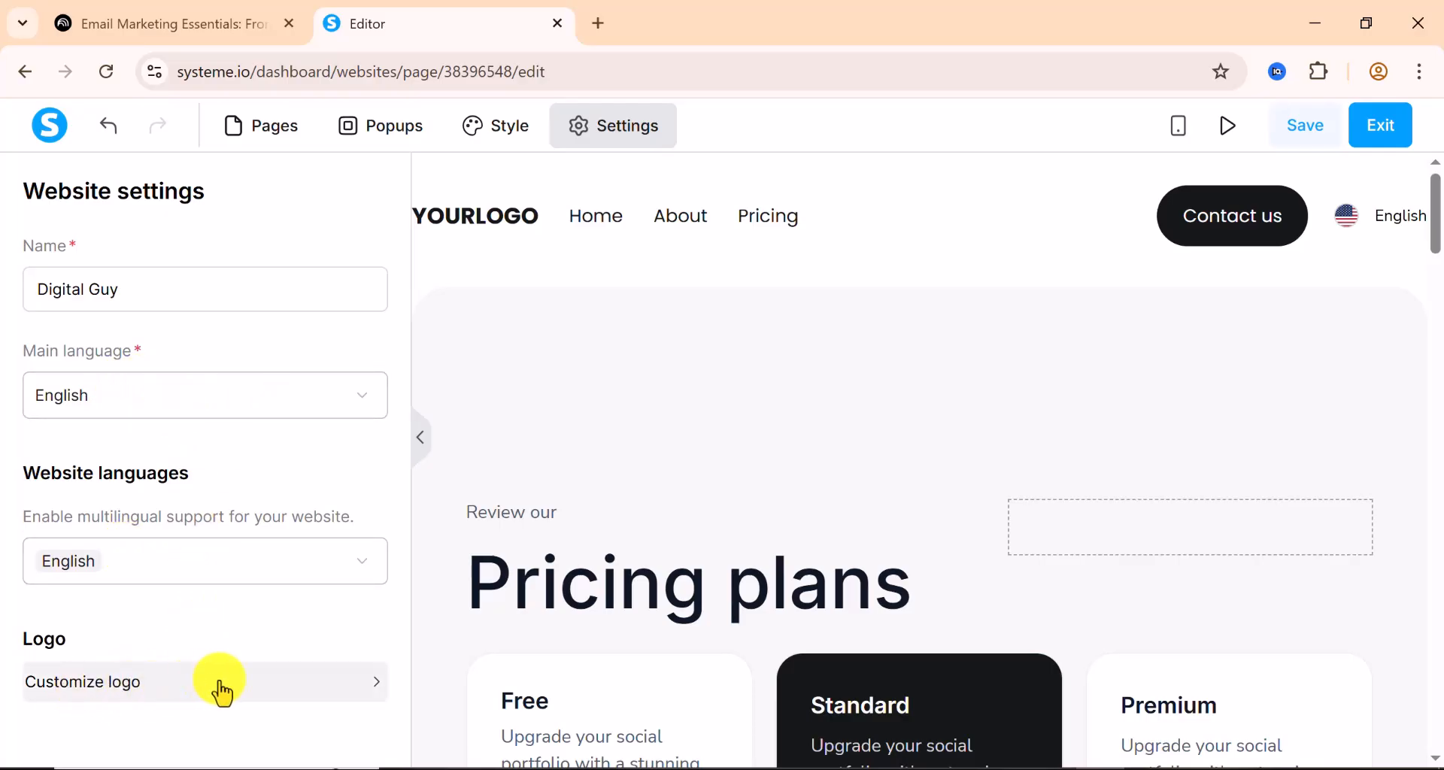
{"action": "left_click", "coordinate": [278, 696]}
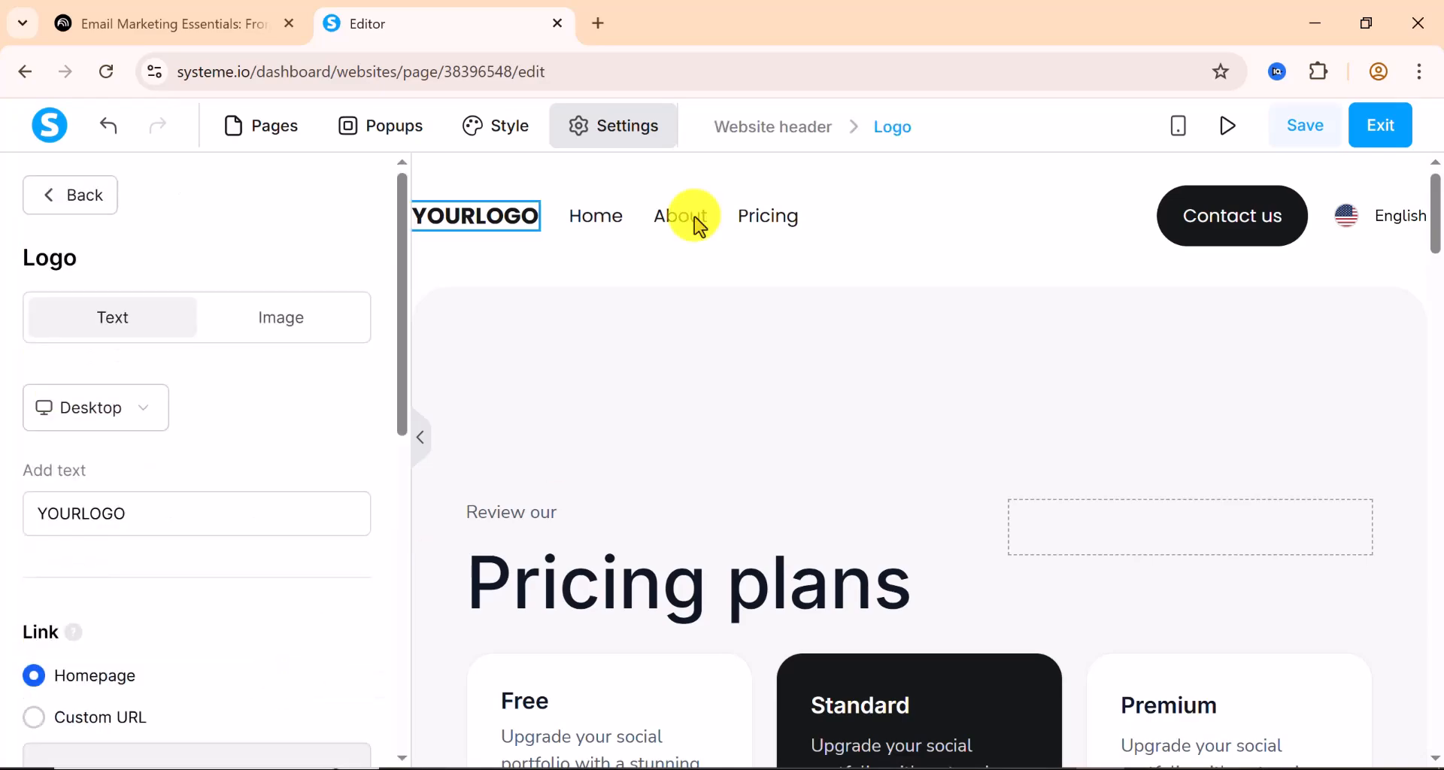
{"action": "double_click", "coordinate": [96, 512]}
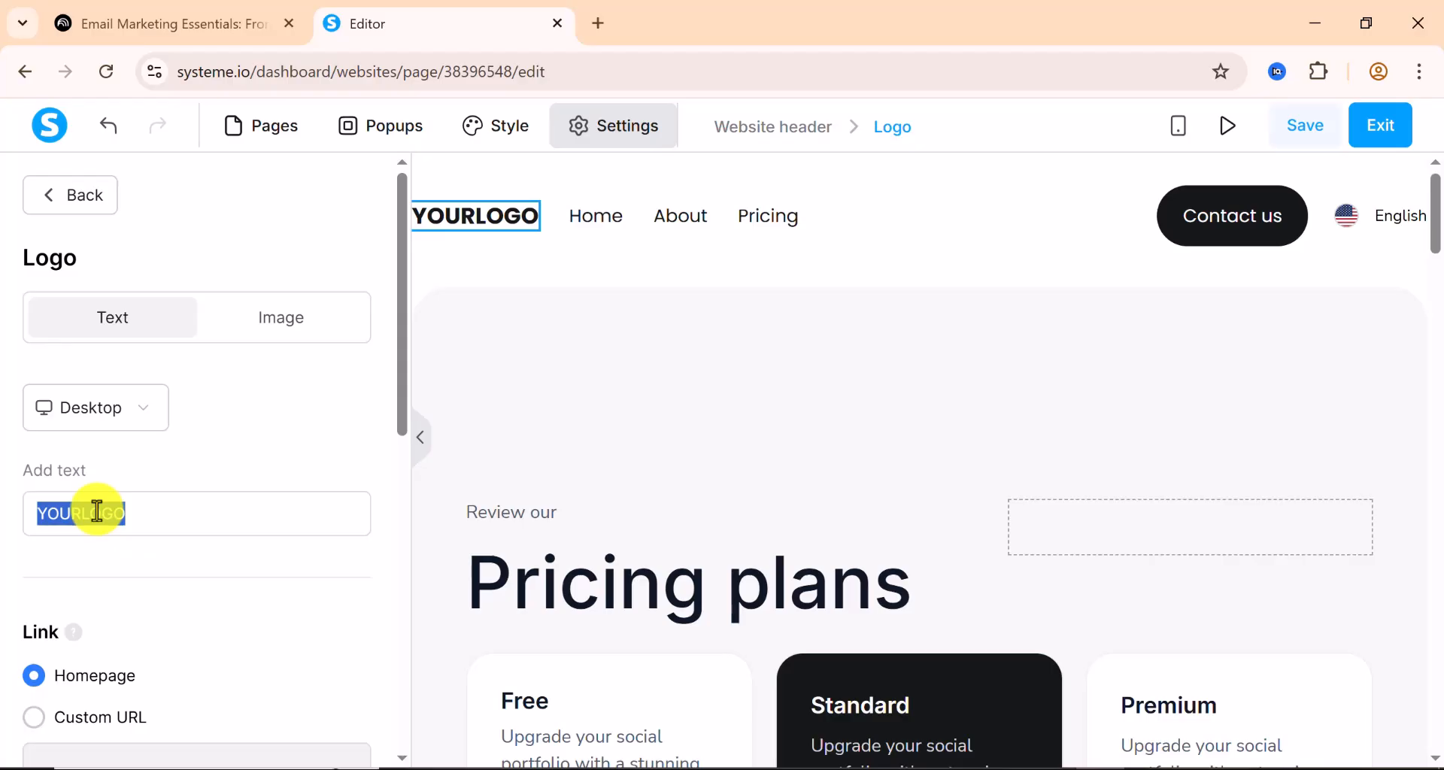
{"action": "type", "text": "Nu"}
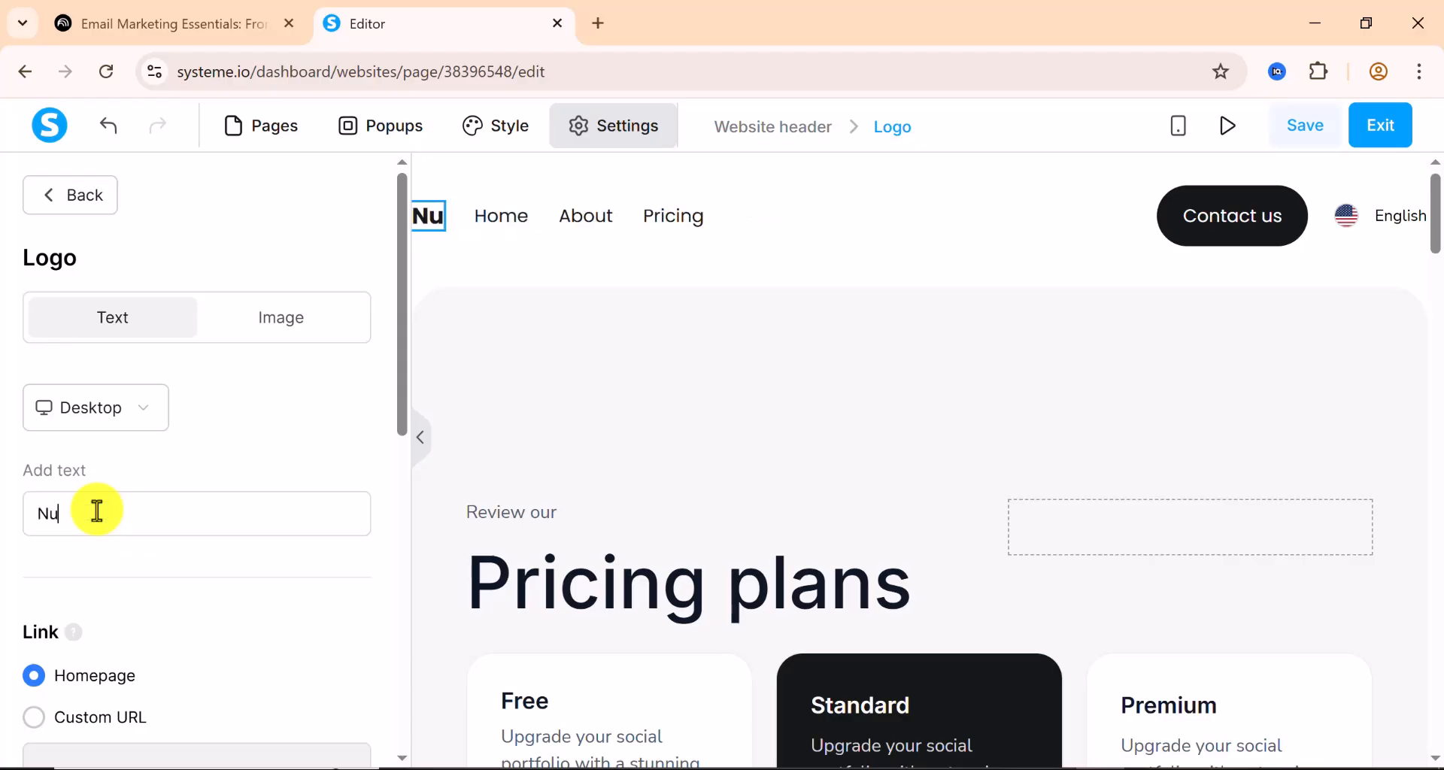
{"action": "type", "text": "el"}
- Set the text logo's font to Montserrat from Google Fonts and save the website
{"action": "scroll", "coordinate": [97, 511], "scroll_direction": "down", "scroll_amount": 2}
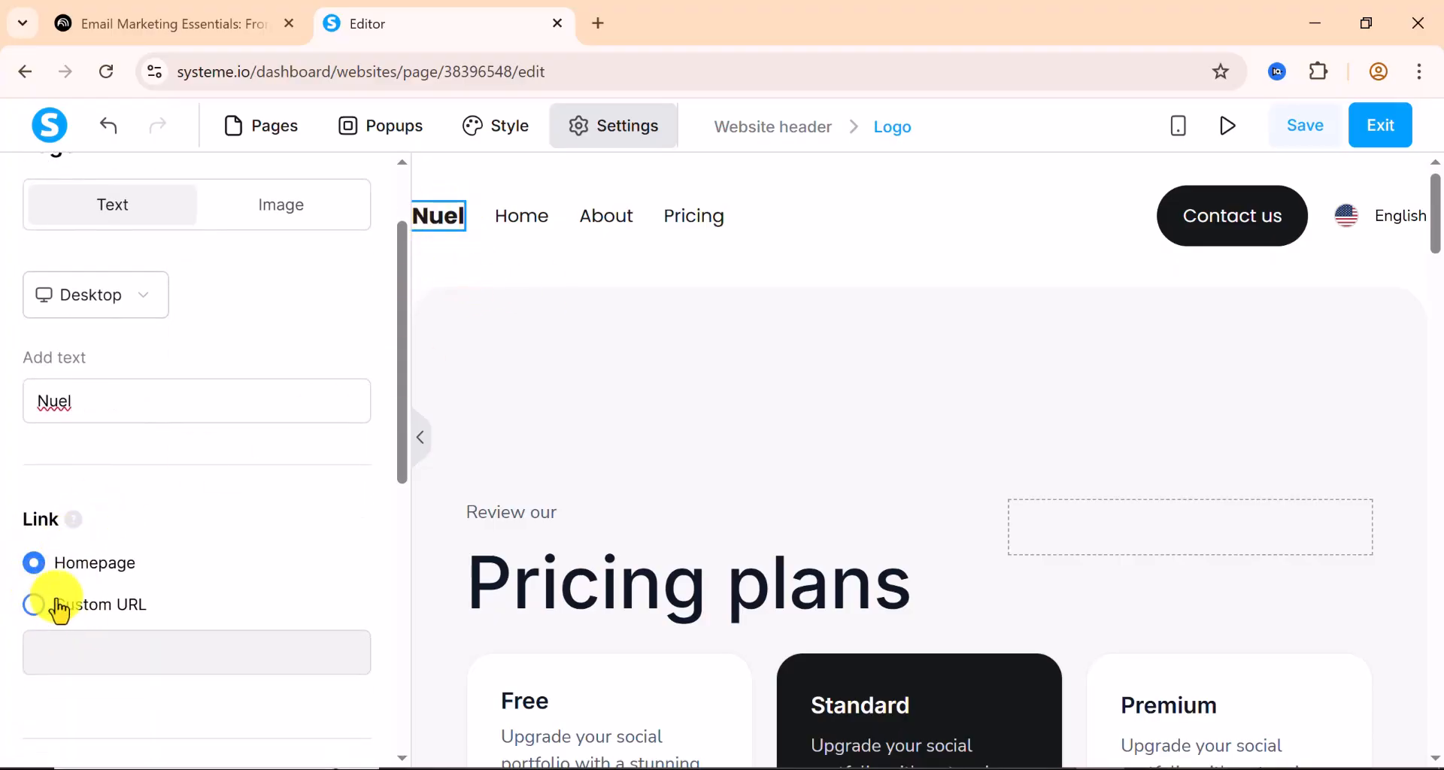
{"action": "scroll", "coordinate": [62, 613], "scroll_direction": "down", "scroll_amount": 4}
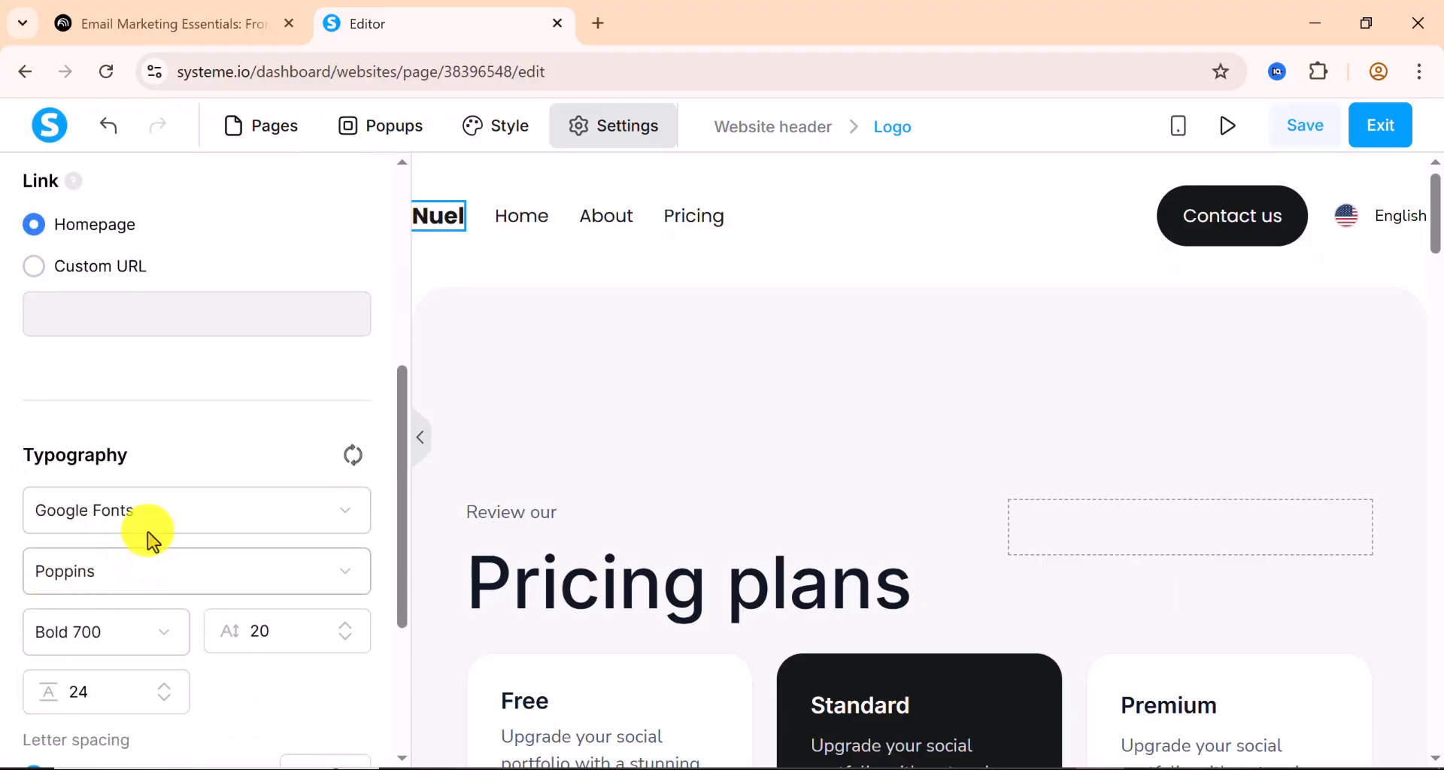
{"action": "left_click", "coordinate": [150, 591]}
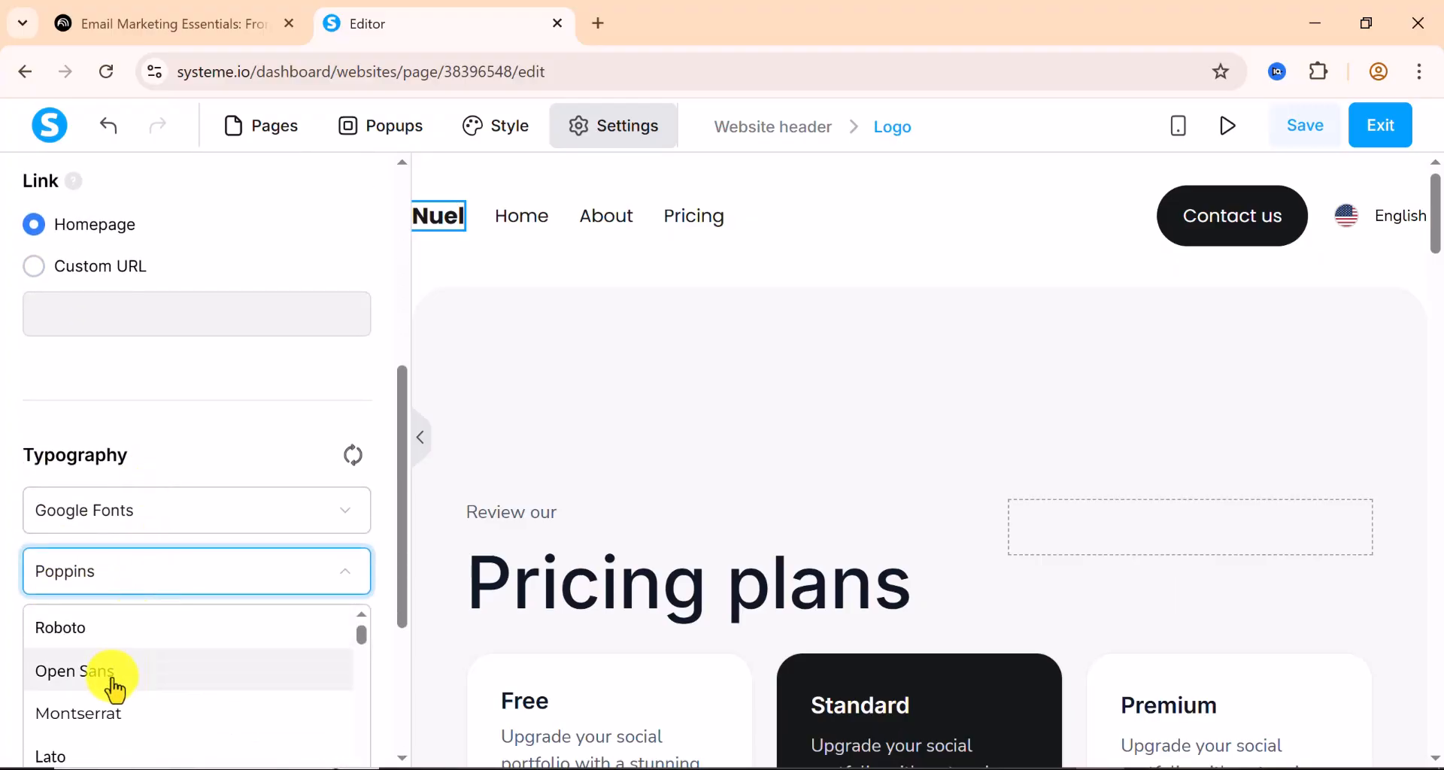
{"action": "scroll", "coordinate": [108, 695], "scroll_direction": "down", "scroll_amount": 2}
{"action": "scroll", "coordinate": [106, 692], "scroll_direction": "up", "scroll_amount": 2}
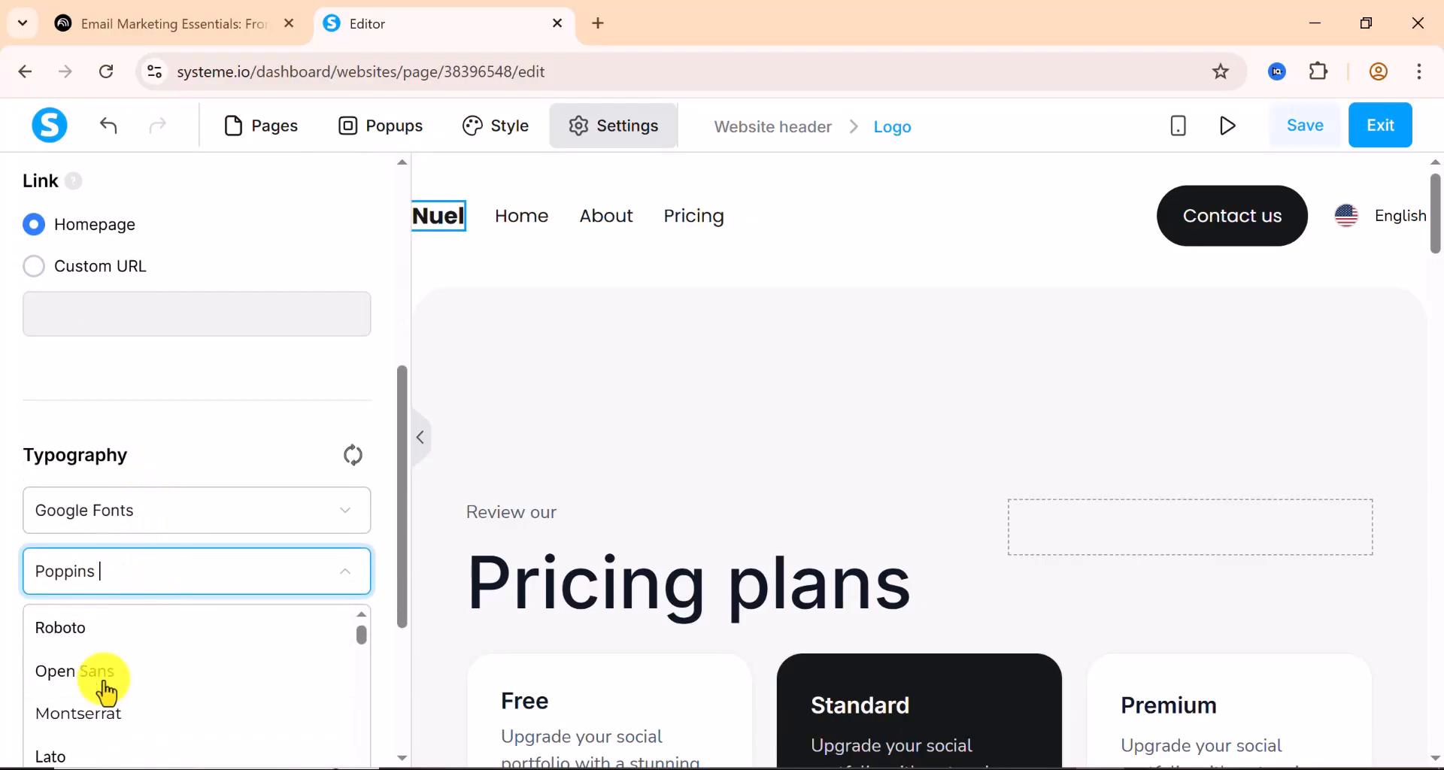
{"action": "left_click", "coordinate": [101, 718]}
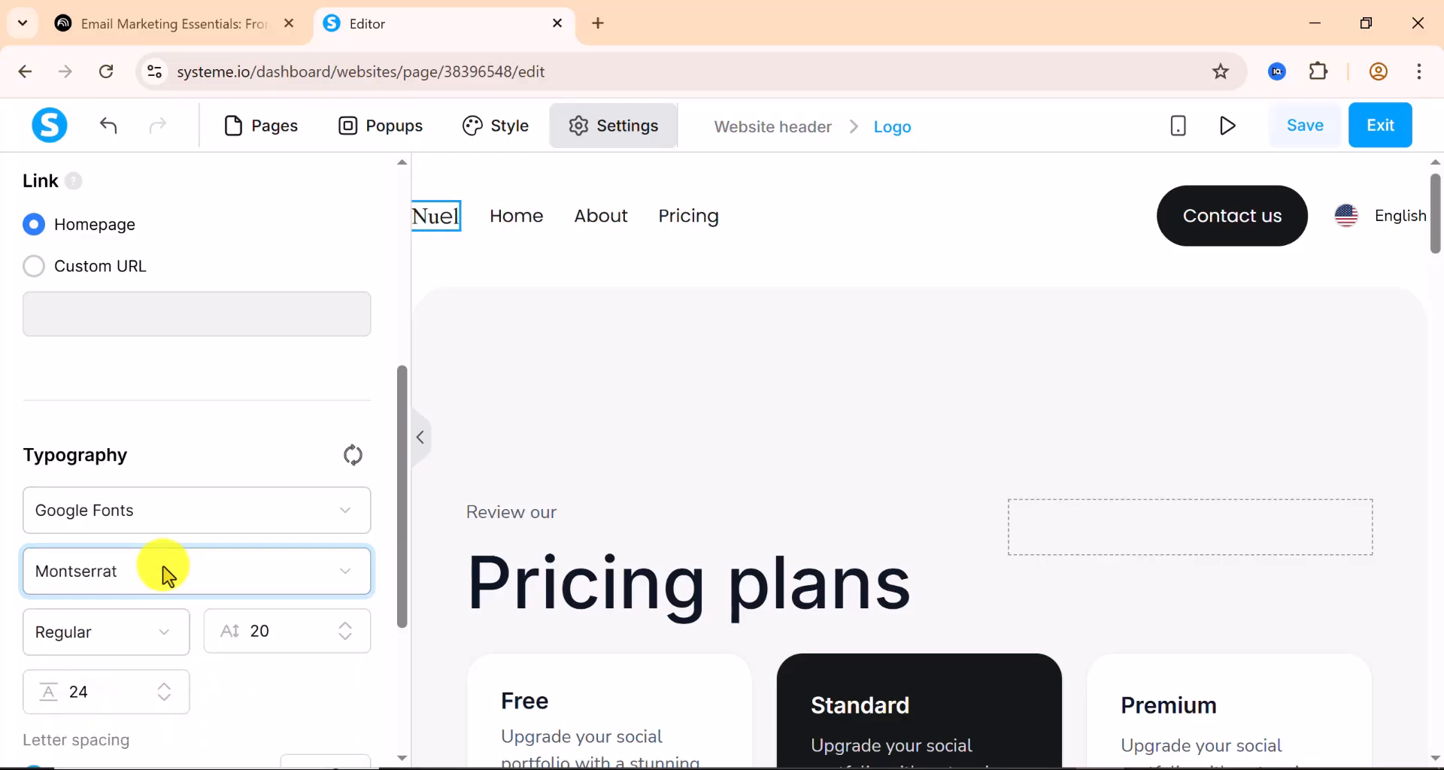
{"action": "scroll", "coordinate": [158, 579], "scroll_direction": "down", "scroll_amount": 3}
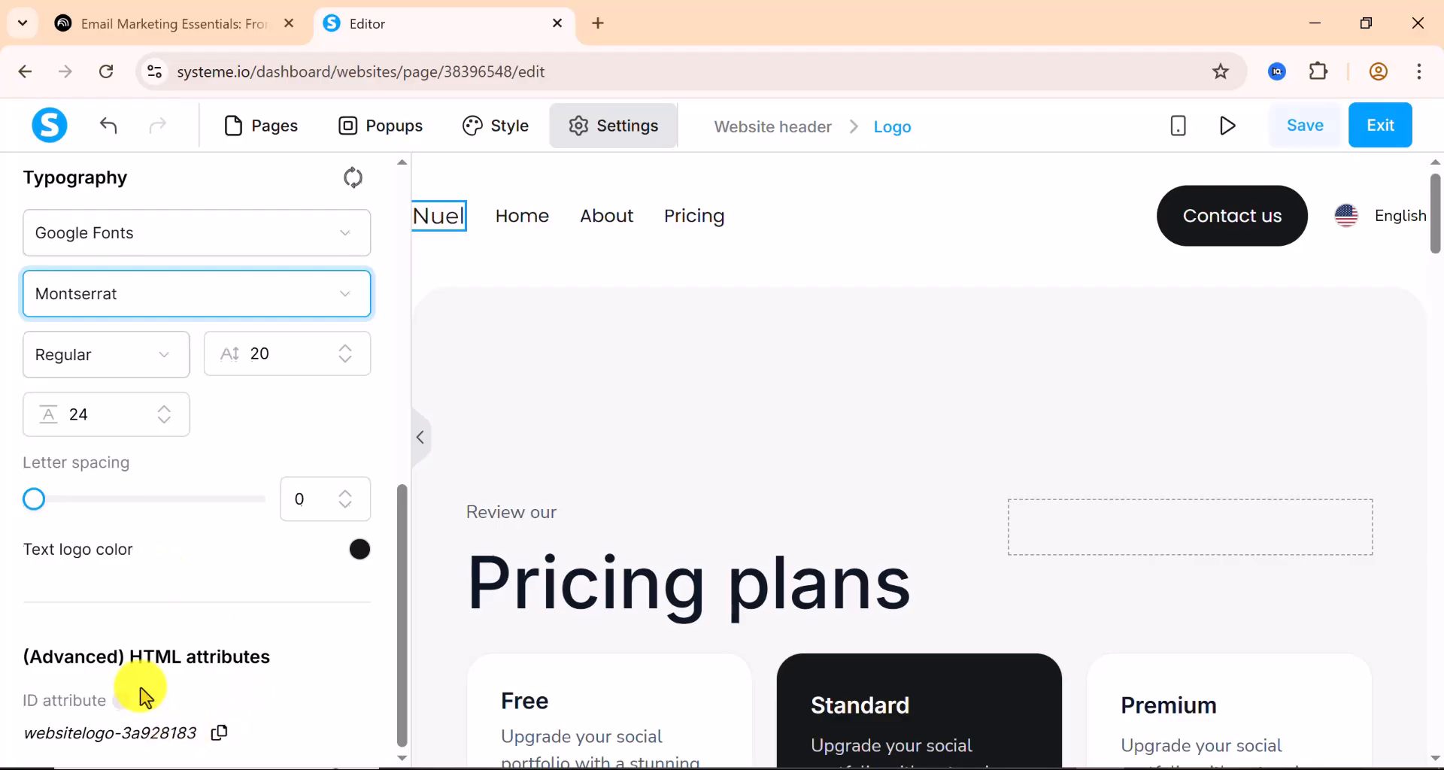
{"action": "scroll", "coordinate": [168, 338], "scroll_direction": "up", "scroll_amount": 4}
{"action": "scroll", "coordinate": [170, 343], "scroll_direction": "up", "scroll_amount": 4}
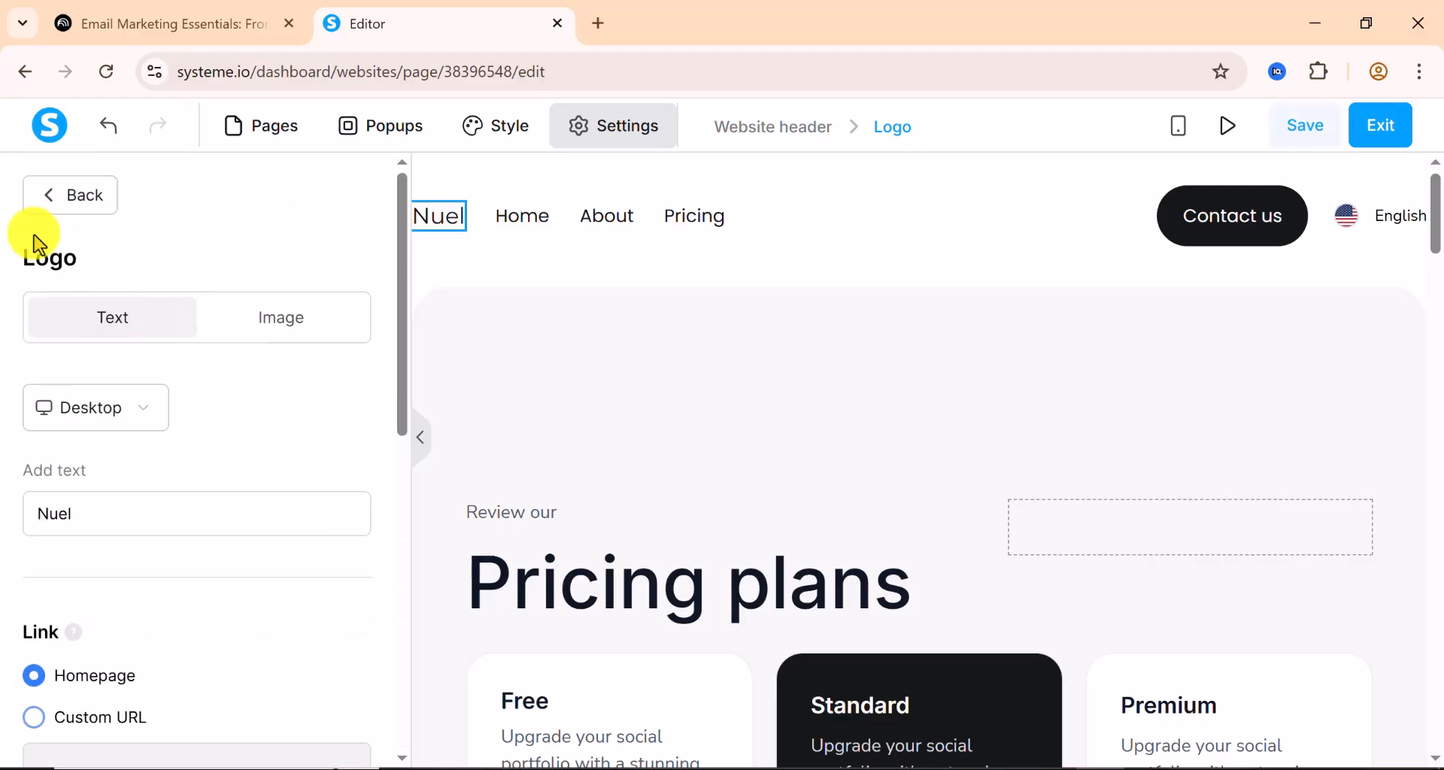
{"action": "left_click", "coordinate": [45, 212]}
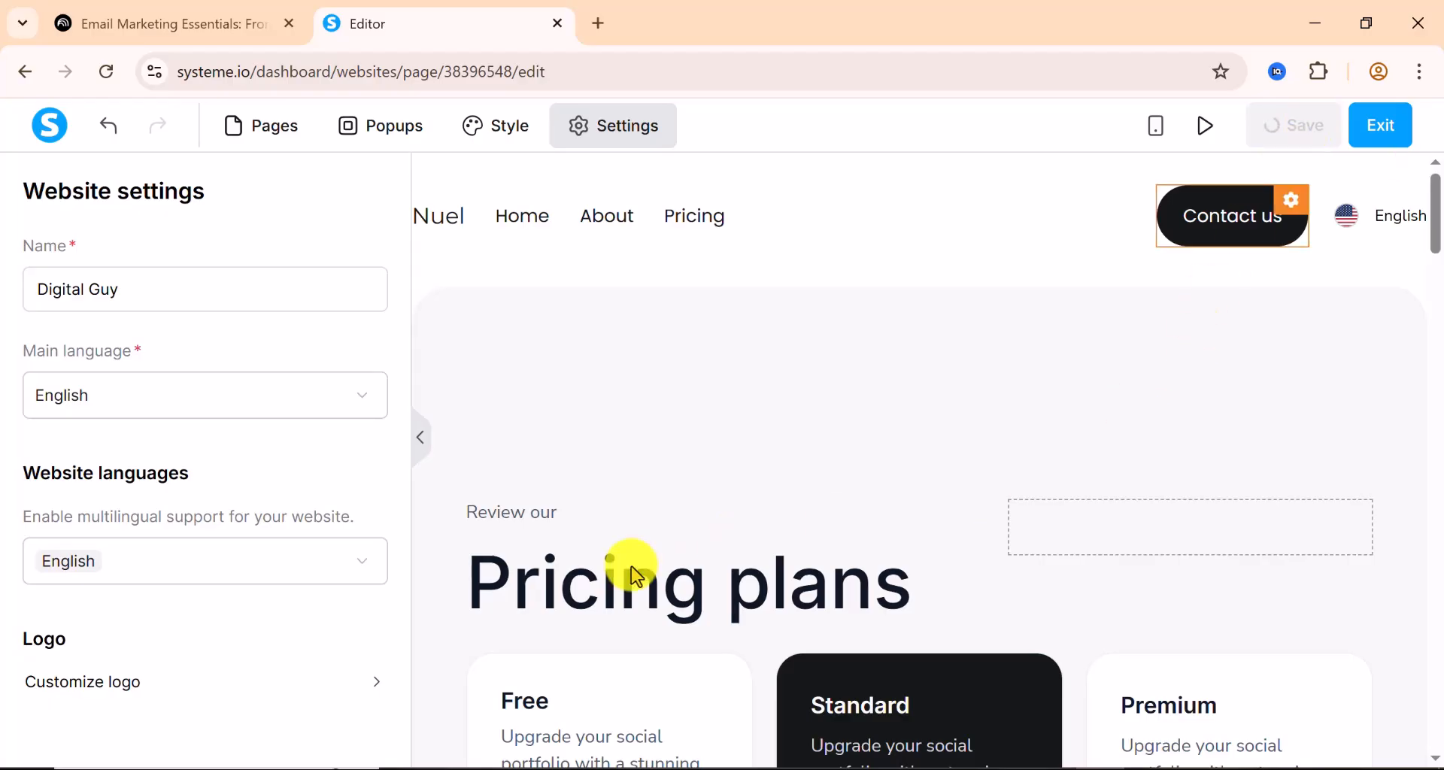
{"action": "scroll", "coordinate": [636, 564], "scroll_direction": "down", "scroll_amount": 1}
{"action": "scroll", "coordinate": [716, 342], "scroll_direction": "up", "scroll_amount": 1}
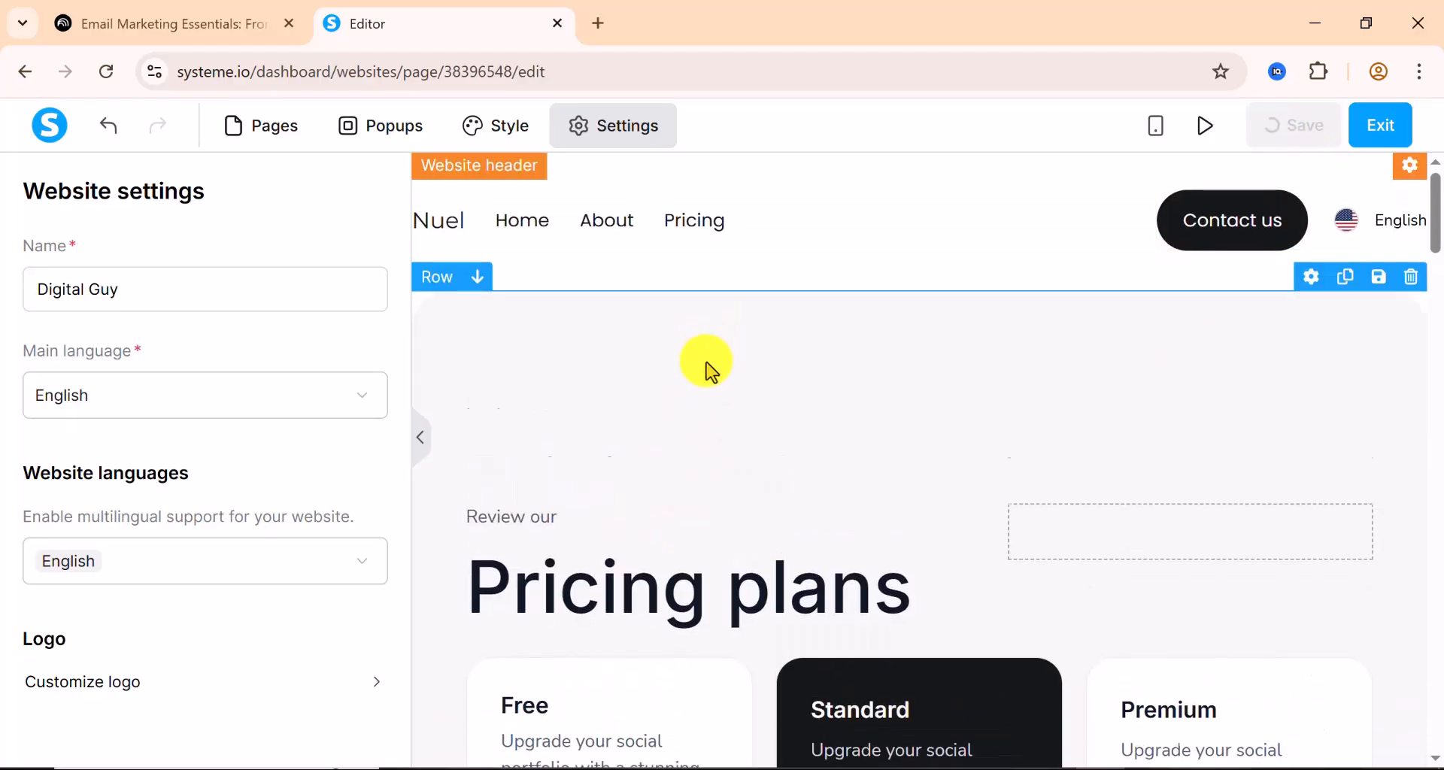
{"action": "scroll", "coordinate": [699, 383], "scroll_direction": "down", "scroll_amount": 3}
{"action": "scroll", "coordinate": [638, 522], "scroll_direction": "down", "scroll_amount": 1}
{"action": "scroll", "coordinate": [648, 499], "scroll_direction": "up", "scroll_amount": 3}
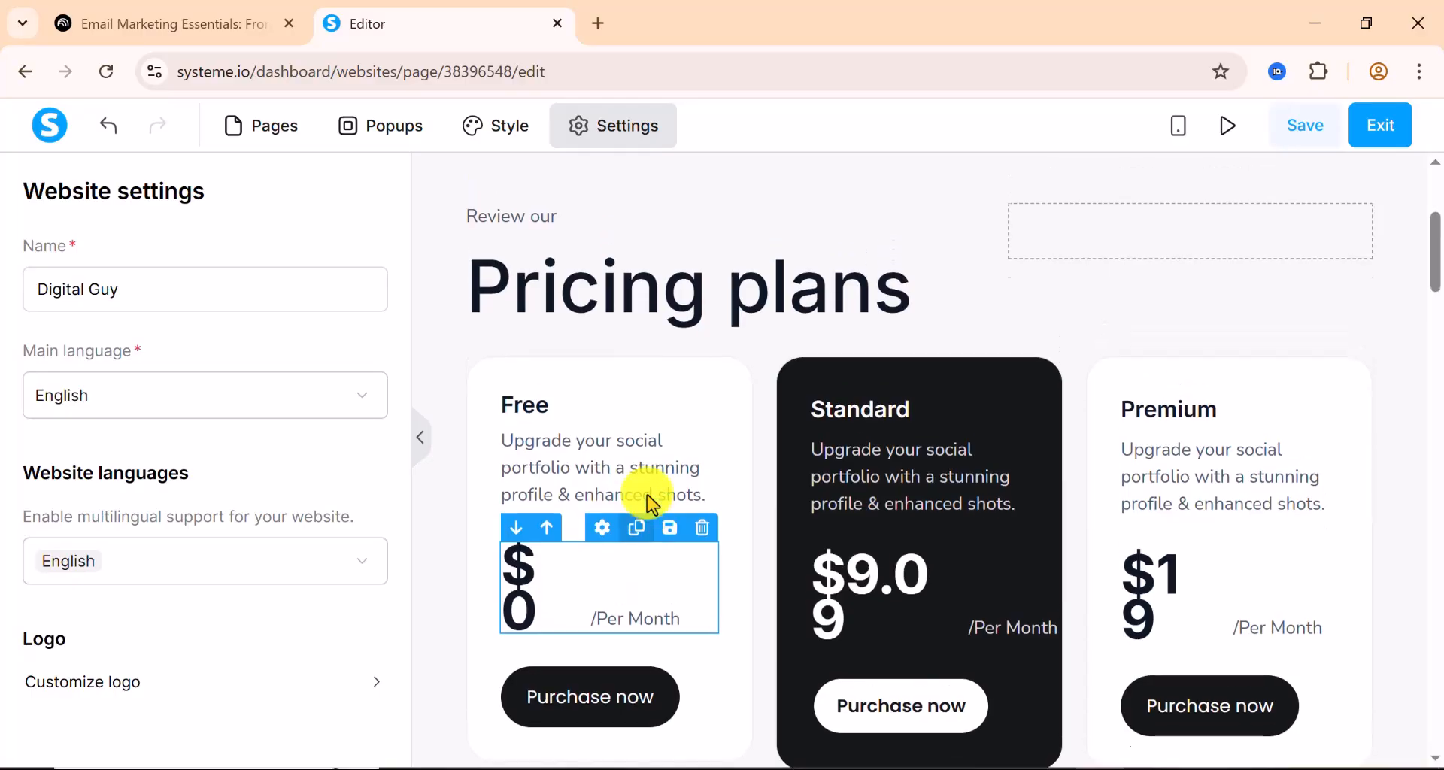
{"action": "scroll", "coordinate": [646, 492], "scroll_direction": "up", "scroll_amount": 1}
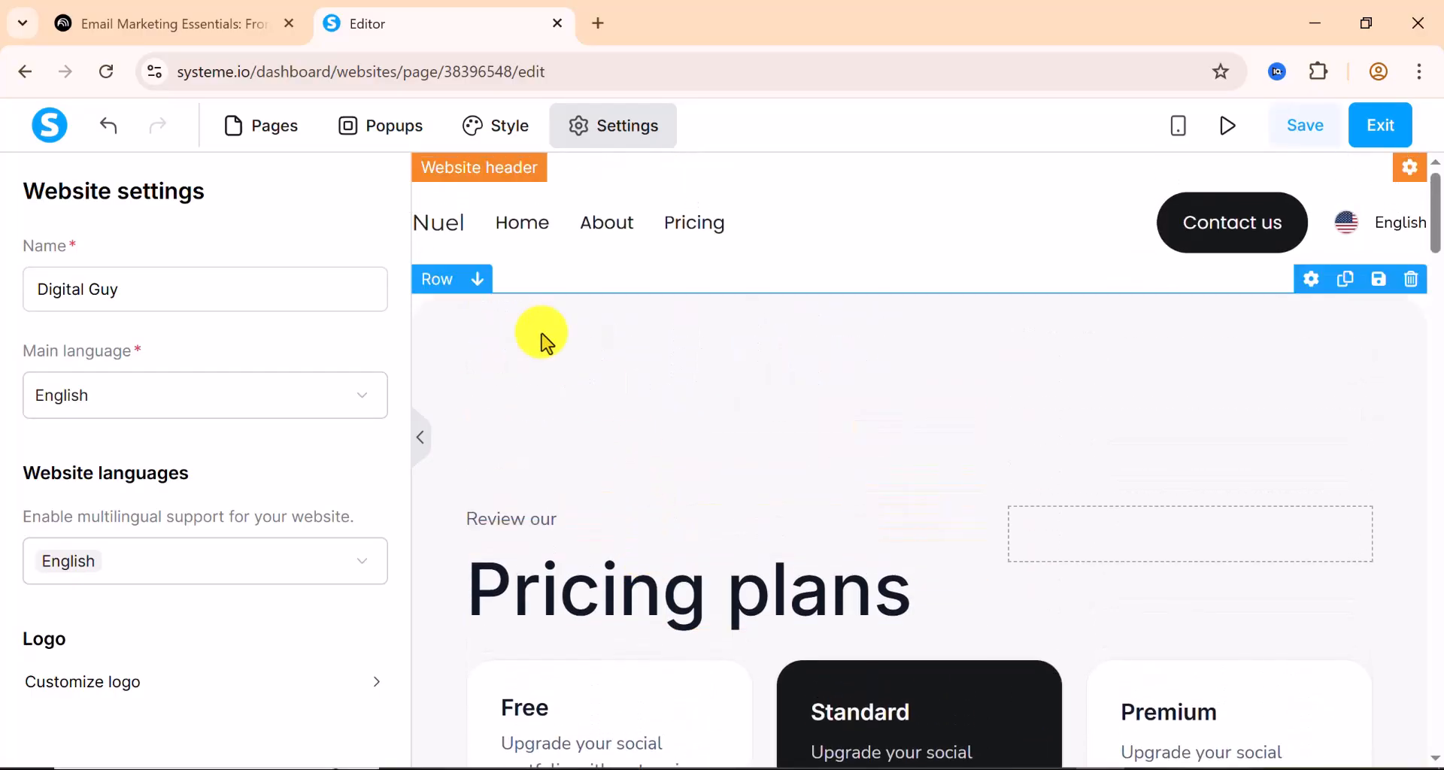
- Open the website's Home page for editing and review its hero section down to the main headline
{"action": "left_click", "coordinate": [273, 133]}
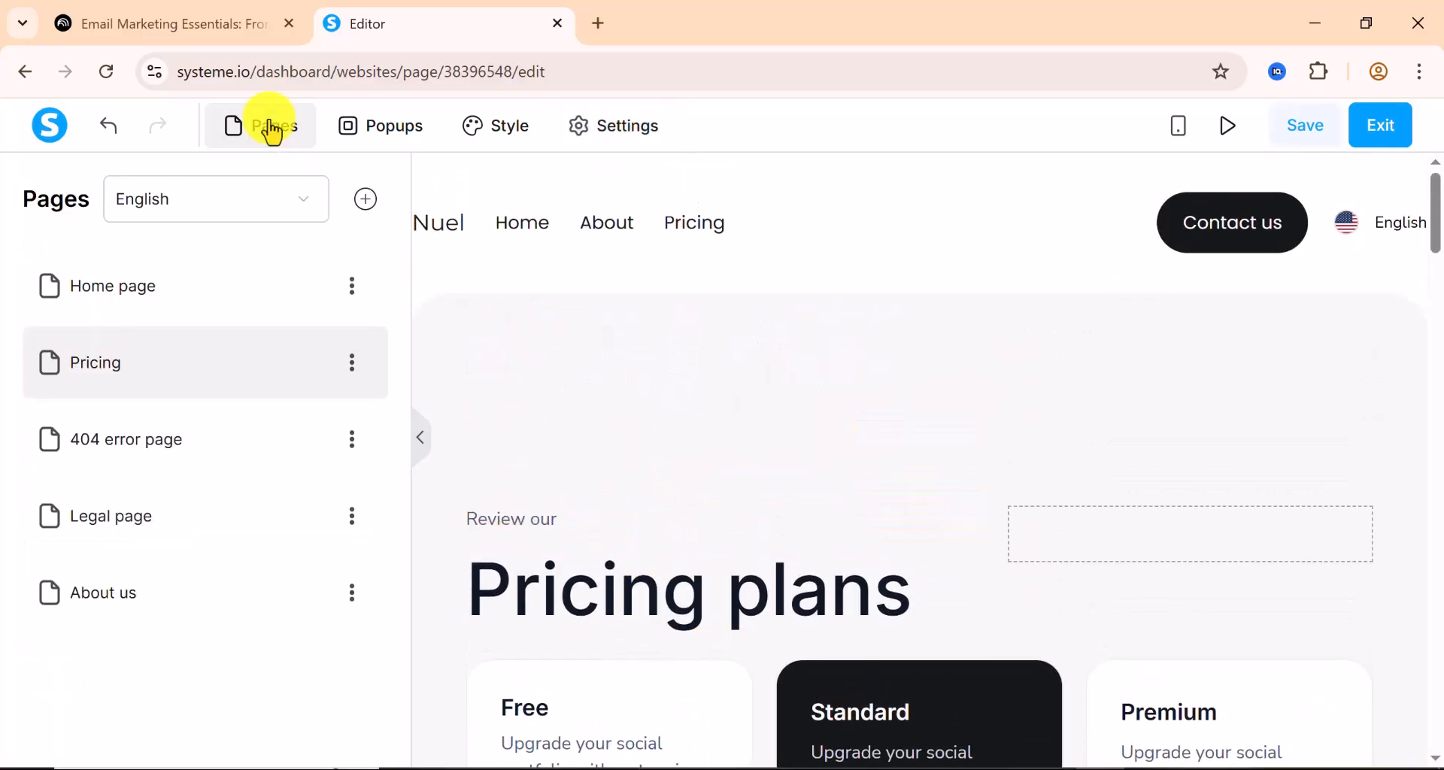
{"action": "left_click", "coordinate": [183, 316]}
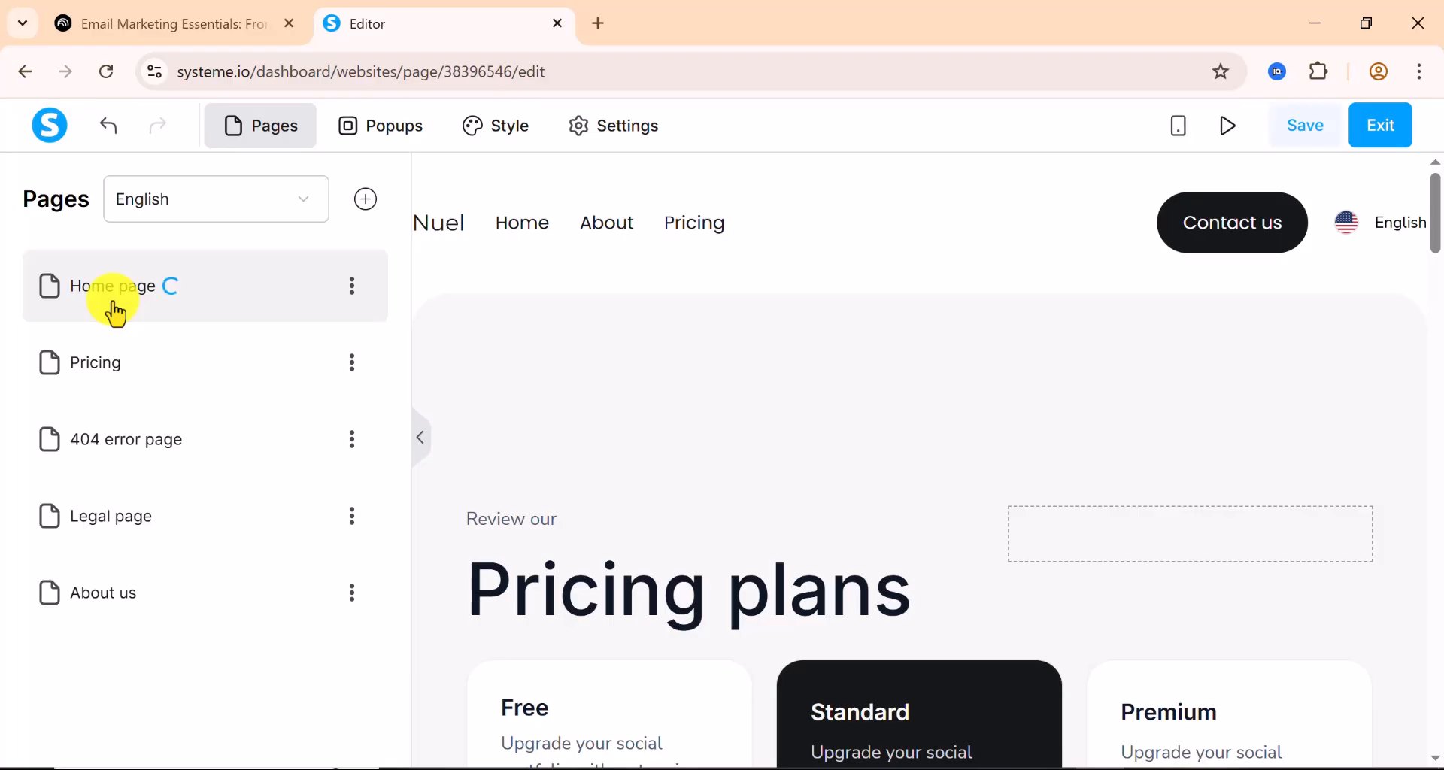
{"action": "scroll", "coordinate": [940, 628], "scroll_direction": "down", "scroll_amount": 1}
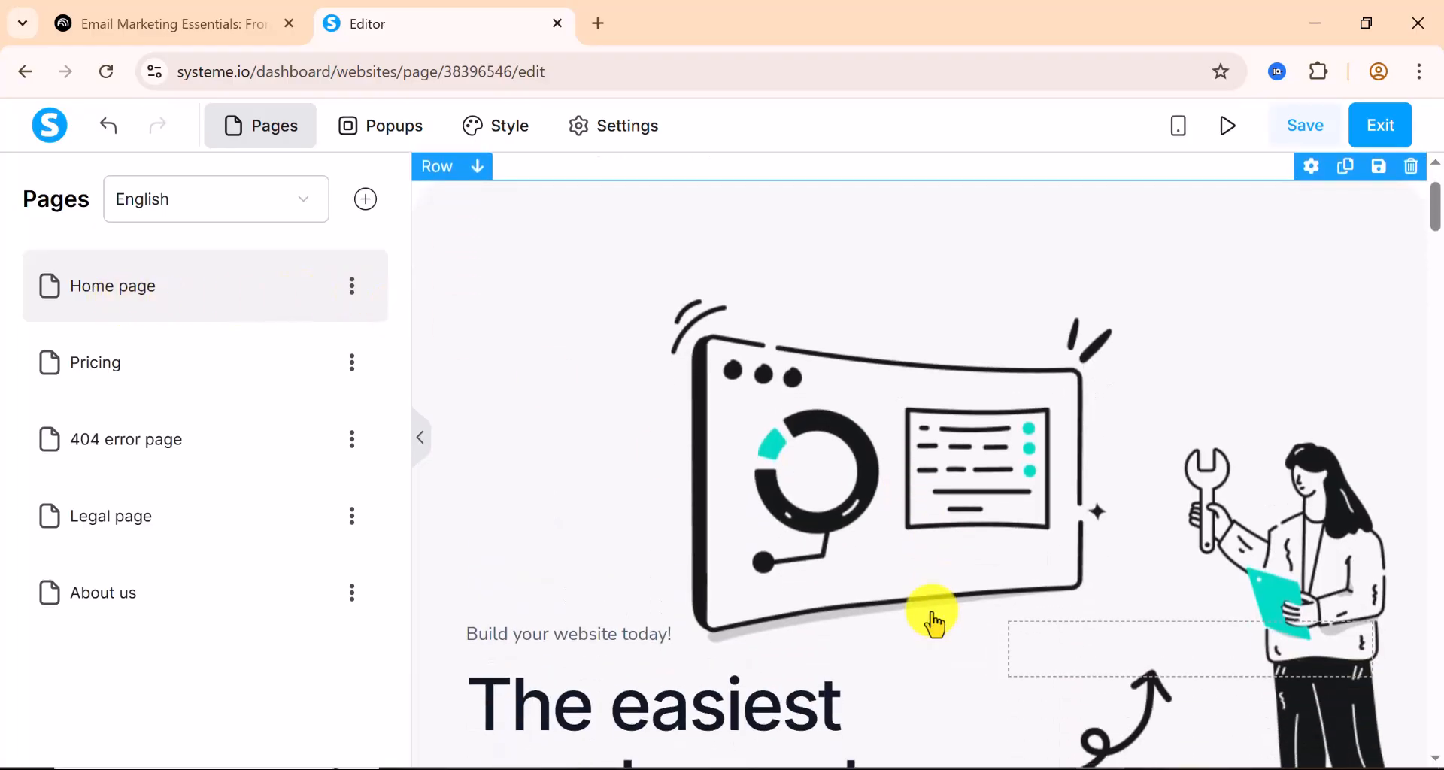
{"action": "scroll", "coordinate": [935, 624], "scroll_direction": "down", "scroll_amount": 1}
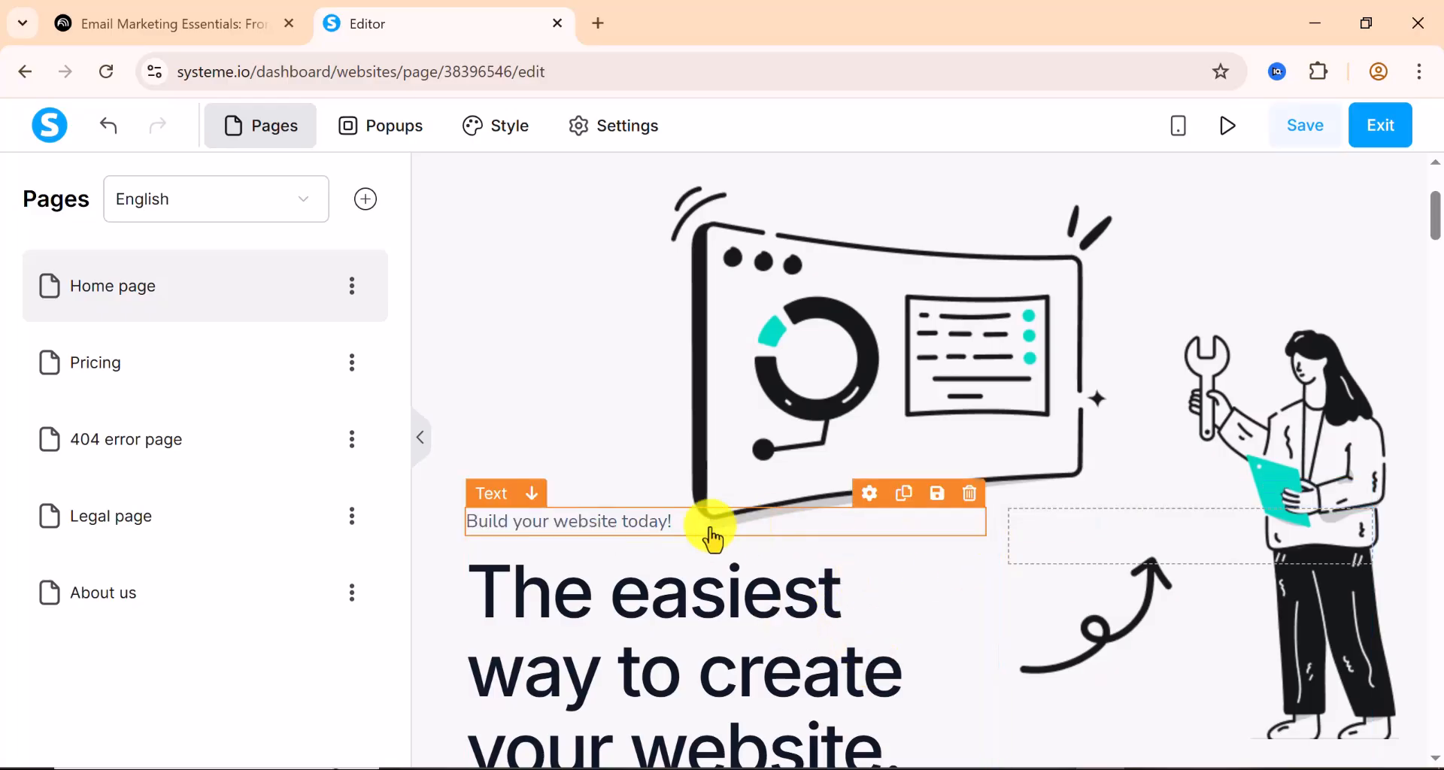
{"action": "scroll", "coordinate": [884, 503], "scroll_direction": "up", "scroll_amount": 1}
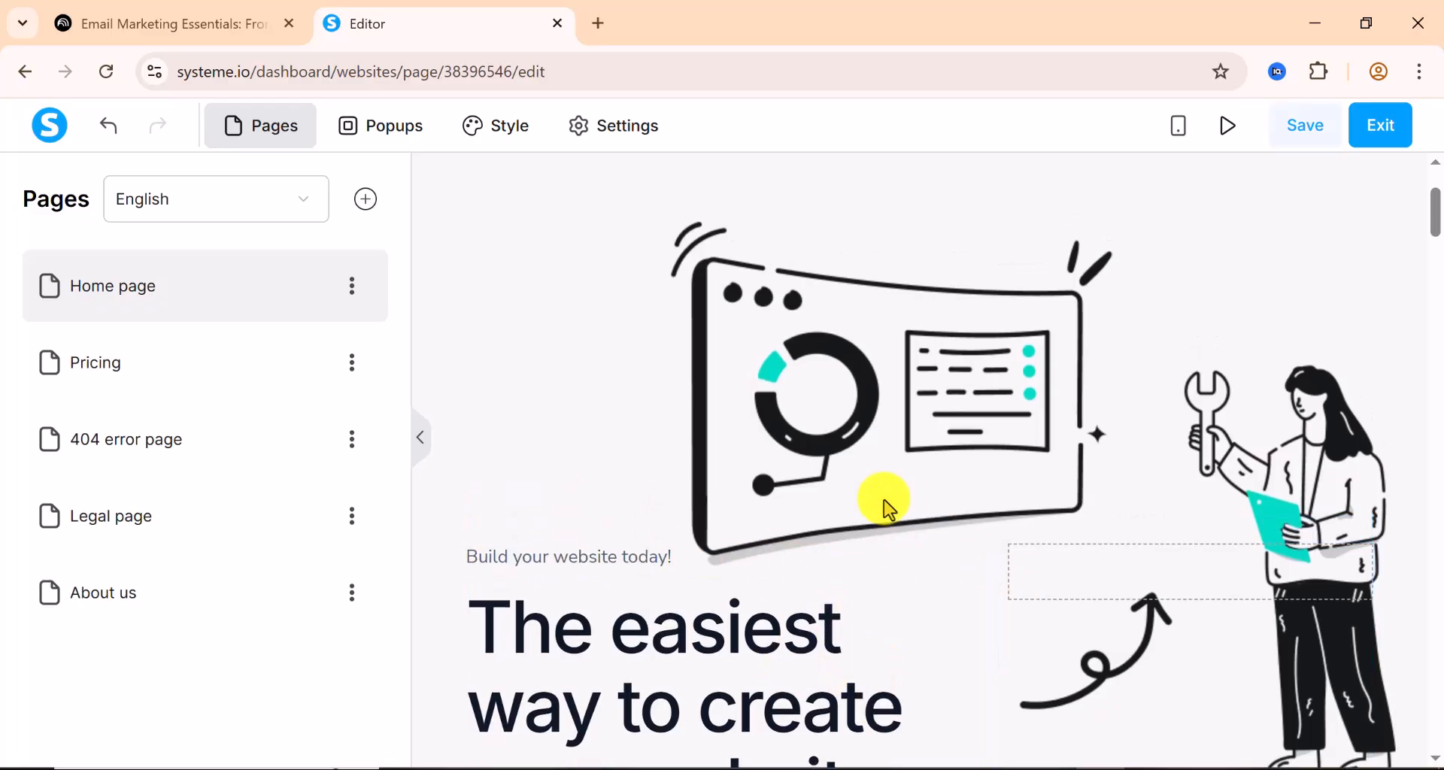
{"action": "scroll", "coordinate": [890, 510], "scroll_direction": "up", "scroll_amount": 1}
{"action": "scroll", "coordinate": [886, 503], "scroll_direction": "down", "scroll_amount": 3}
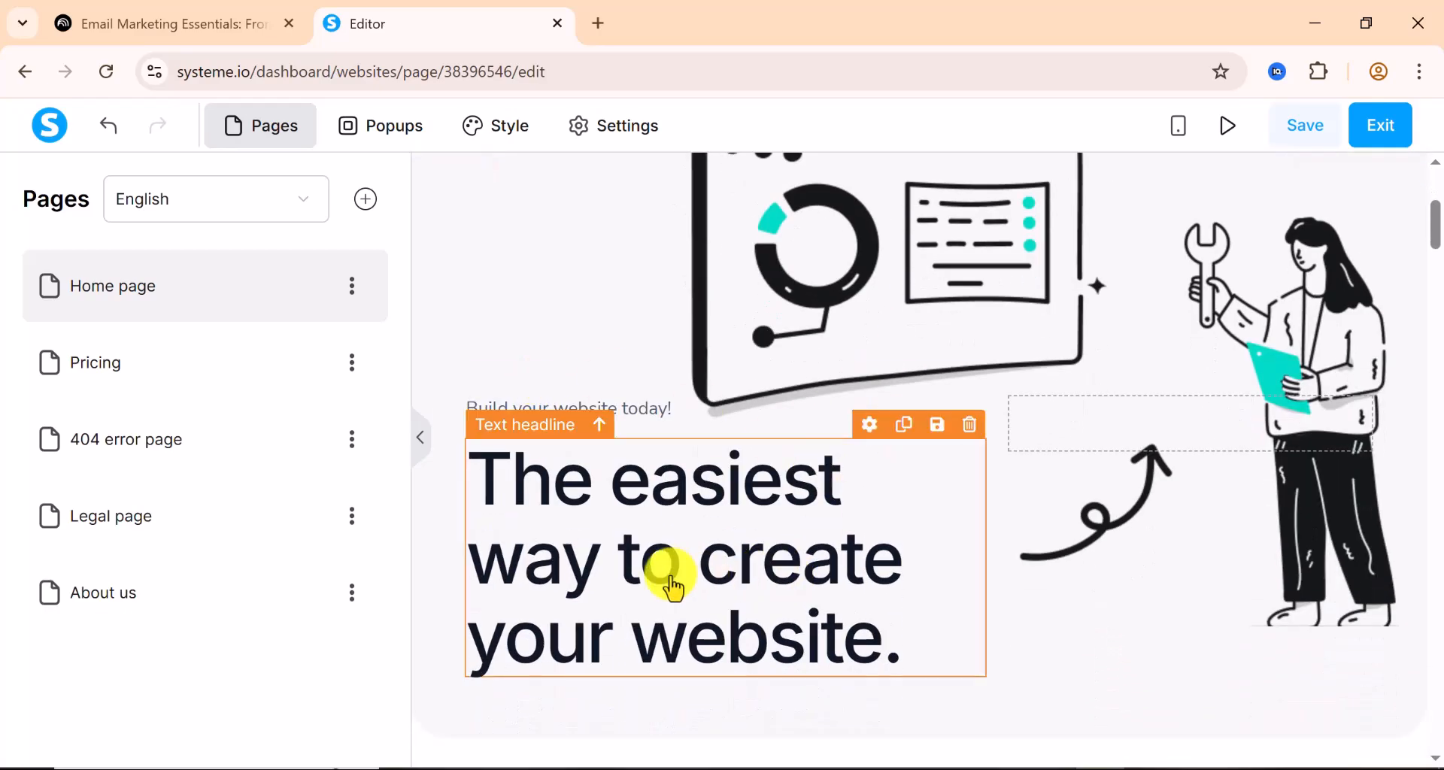
- Replace the hero headline "The easiest way to create your website." with "The is the digital Place"
{"action": "left_click", "coordinate": [673, 587]}
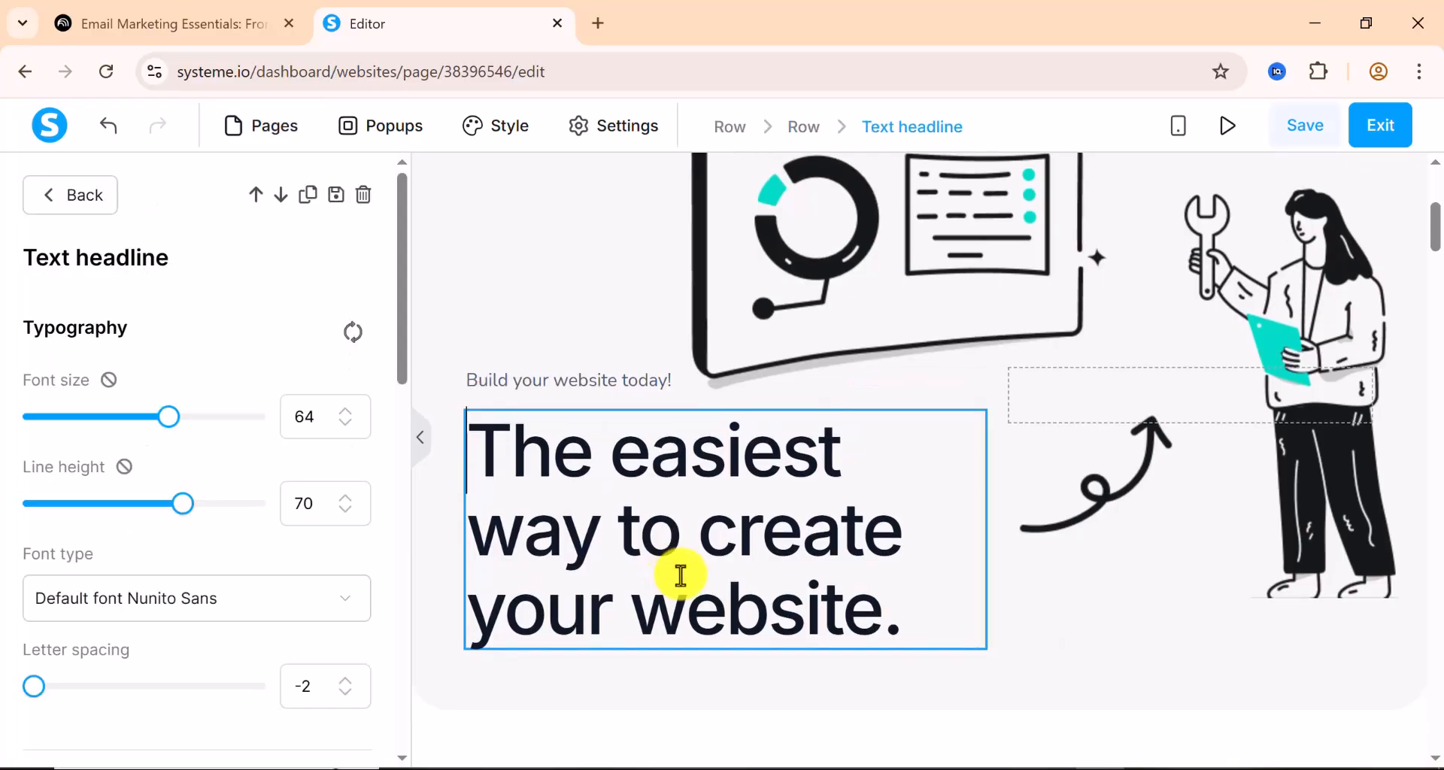
{"action": "type", "text": "Thhe "}
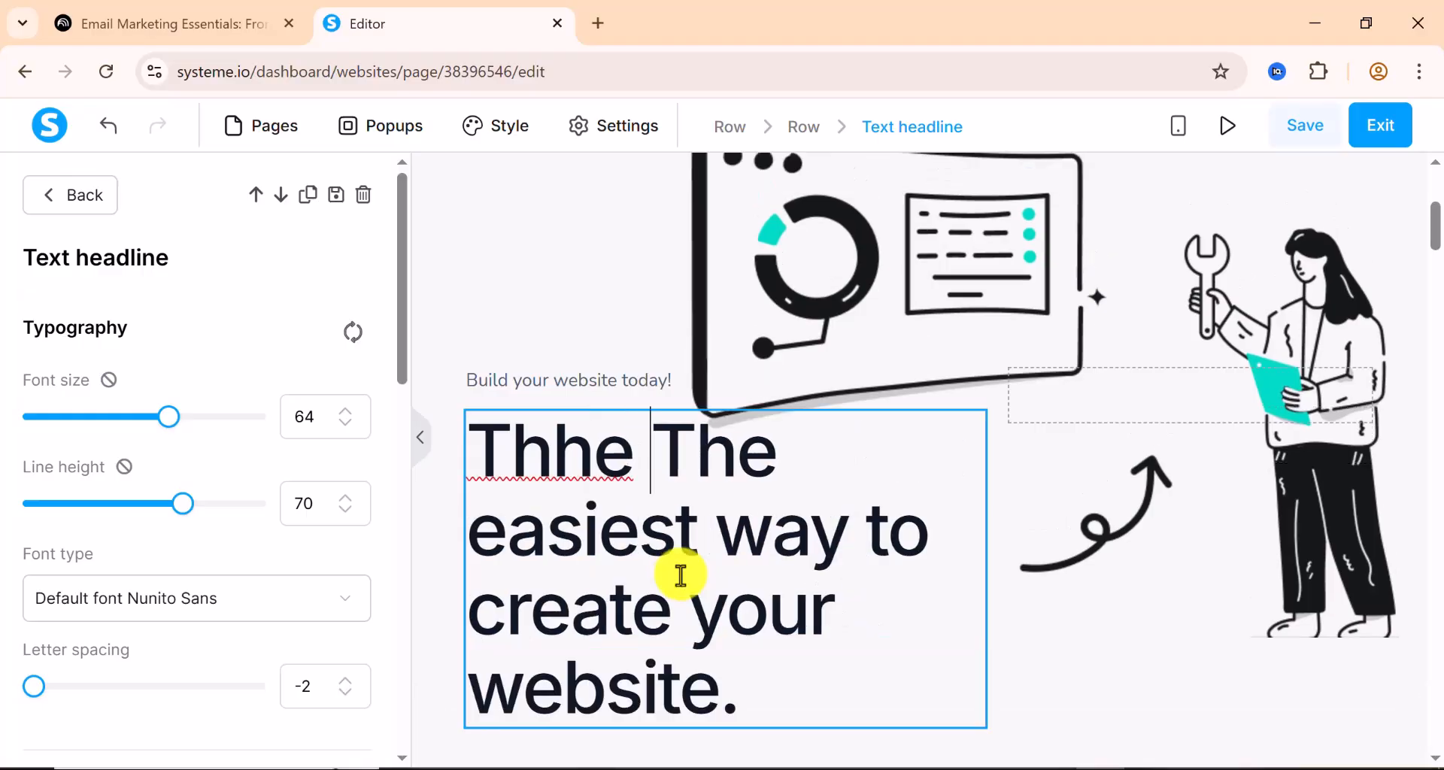
{"action": "type", "text": "is the d"}
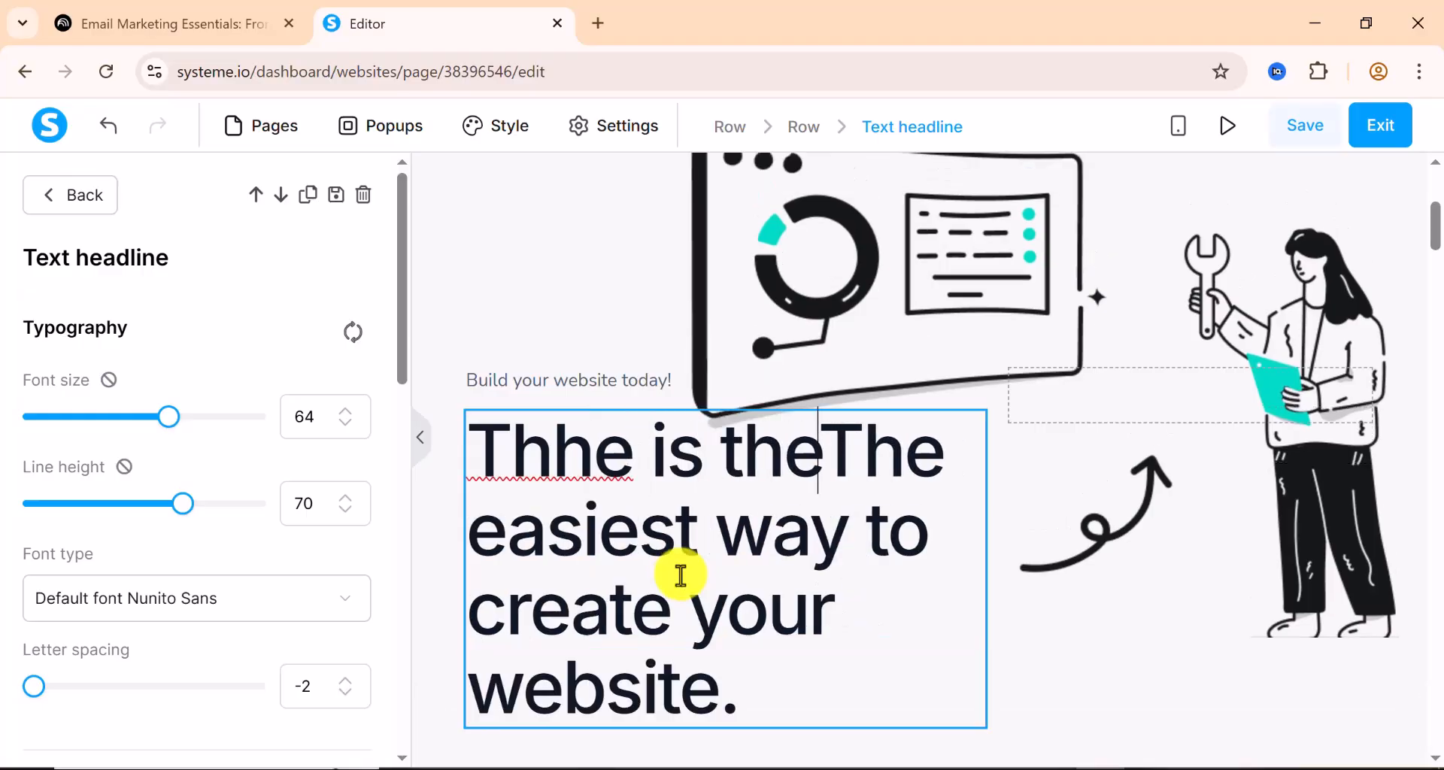
{"action": "type", "text": "igital"}
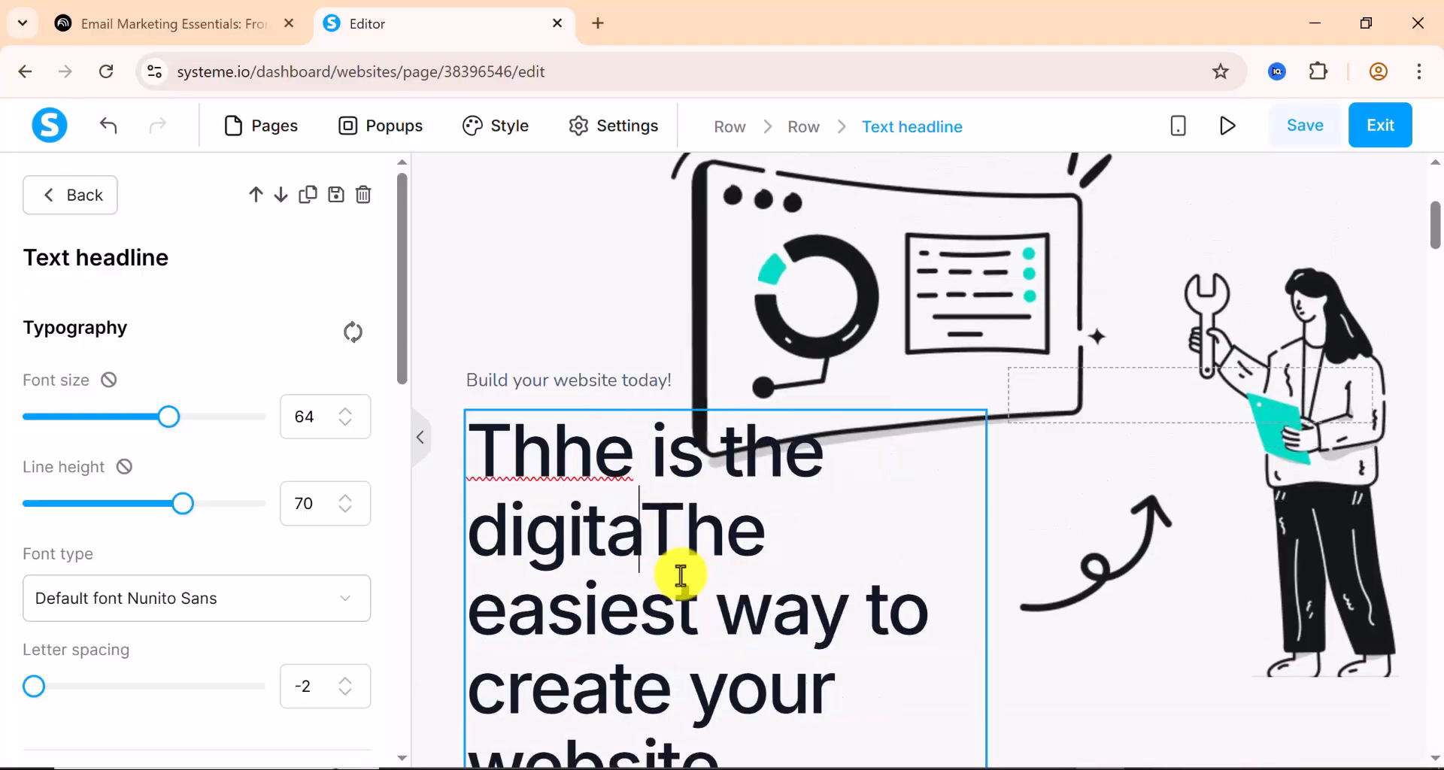
{"action": "type", "text": " Place"}
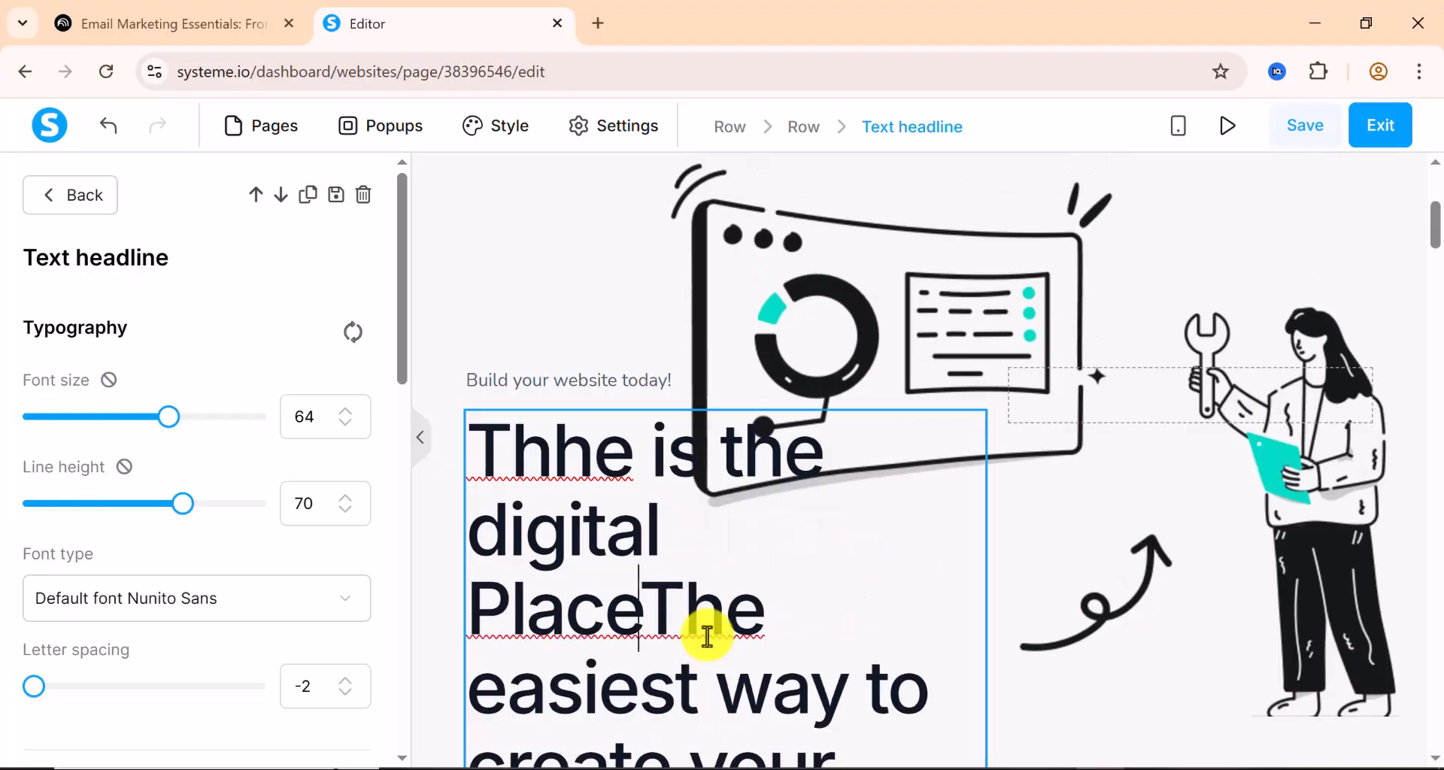
{"action": "left_click_drag", "start_coordinate": [670, 604], "coordinate": [870, 753]}
{"action": "key", "text": "BackSpace"}
{"action": "scroll", "coordinate": [827, 564], "scroll_direction": "up", "scroll_amount": 1}
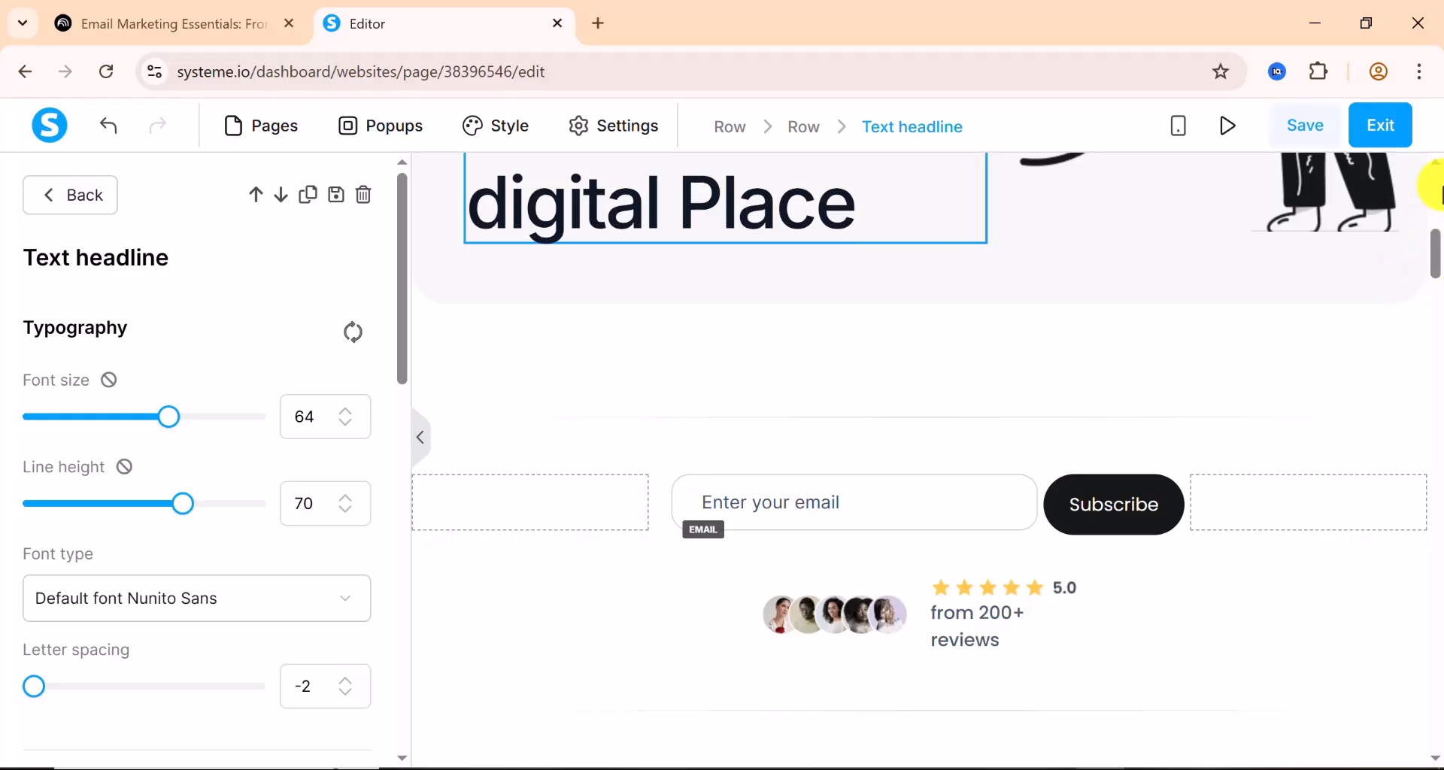
{"action": "left_click", "coordinate": [713, 377]}
{"action": "scroll", "coordinate": [489, 323], "scroll_direction": "up", "scroll_amount": 3}
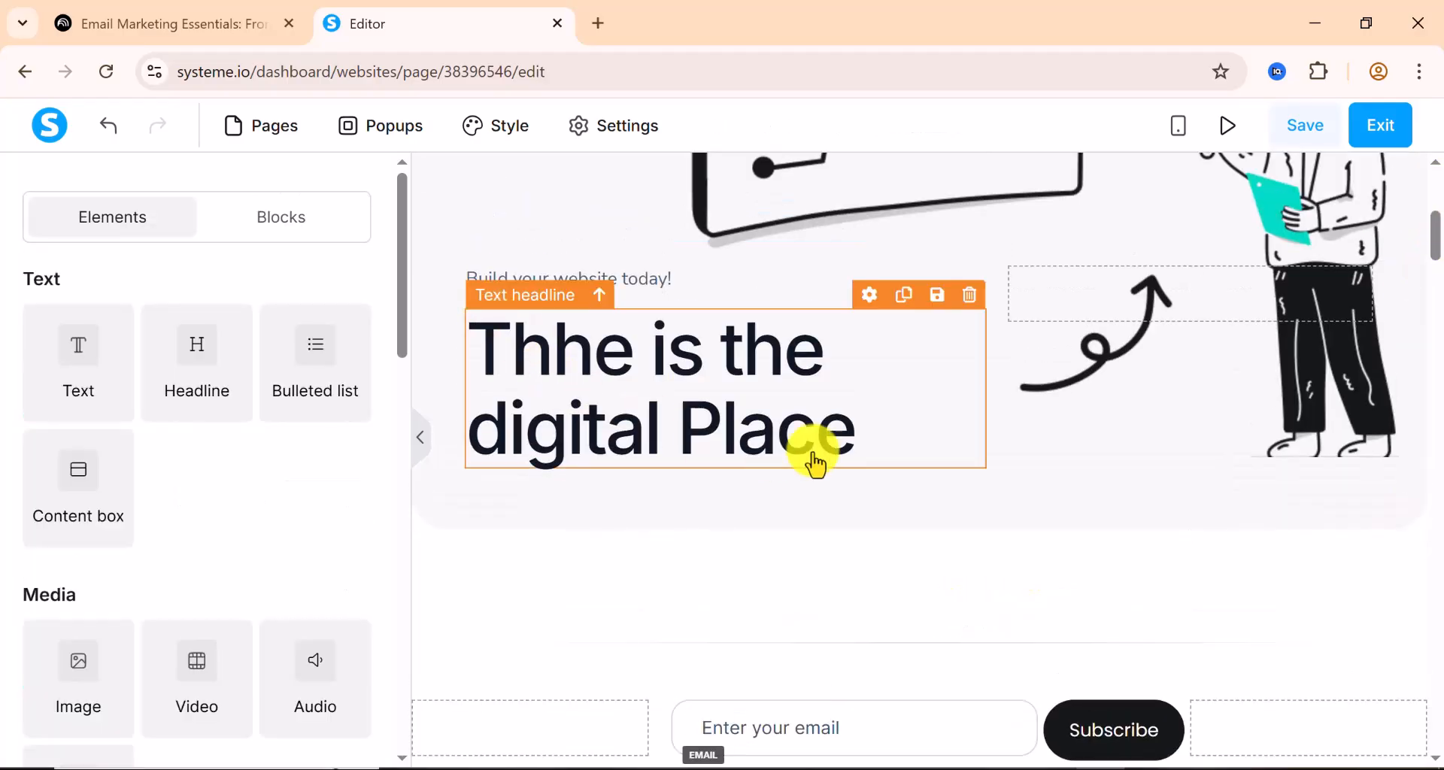
{"action": "left_click", "coordinate": [588, 357]}
{"action": "key", "text": "BackSpace"}
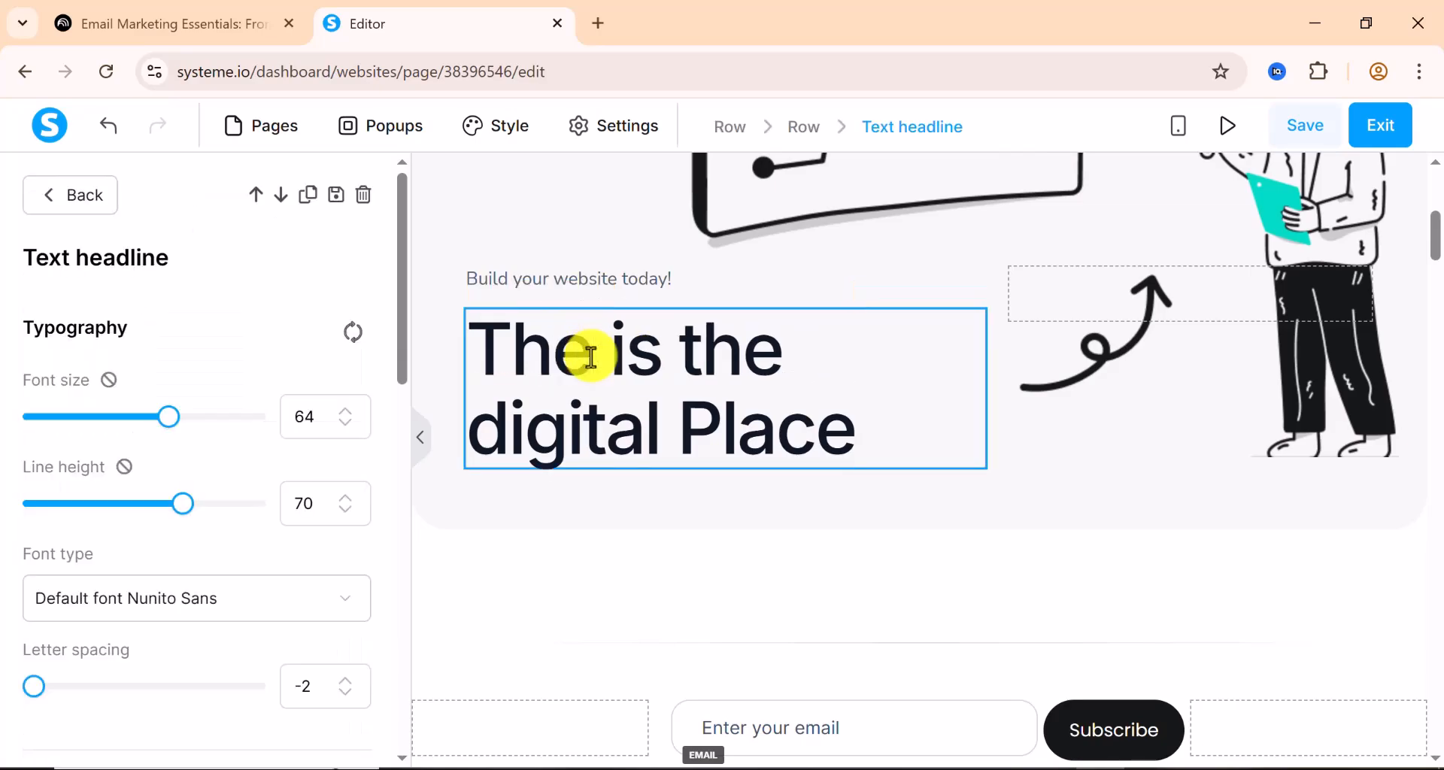
- Examine the settings of the "Build your website today!" text, including its typography, margins, alignment, display delay, device visibility and HTML attributes
{"action": "scroll", "coordinate": [681, 354], "scroll_direction": "up", "scroll_amount": 3}
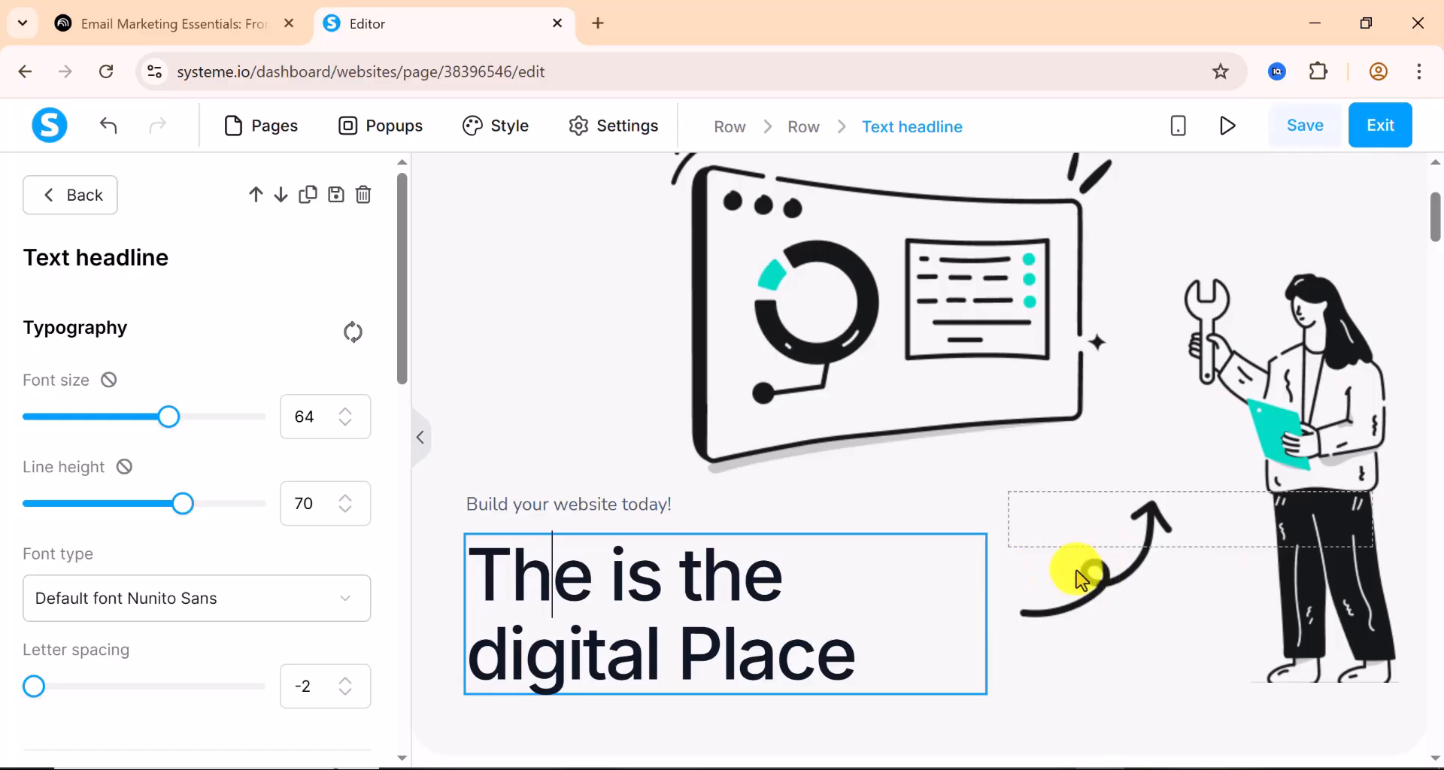
{"action": "left_click", "coordinate": [585, 514]}
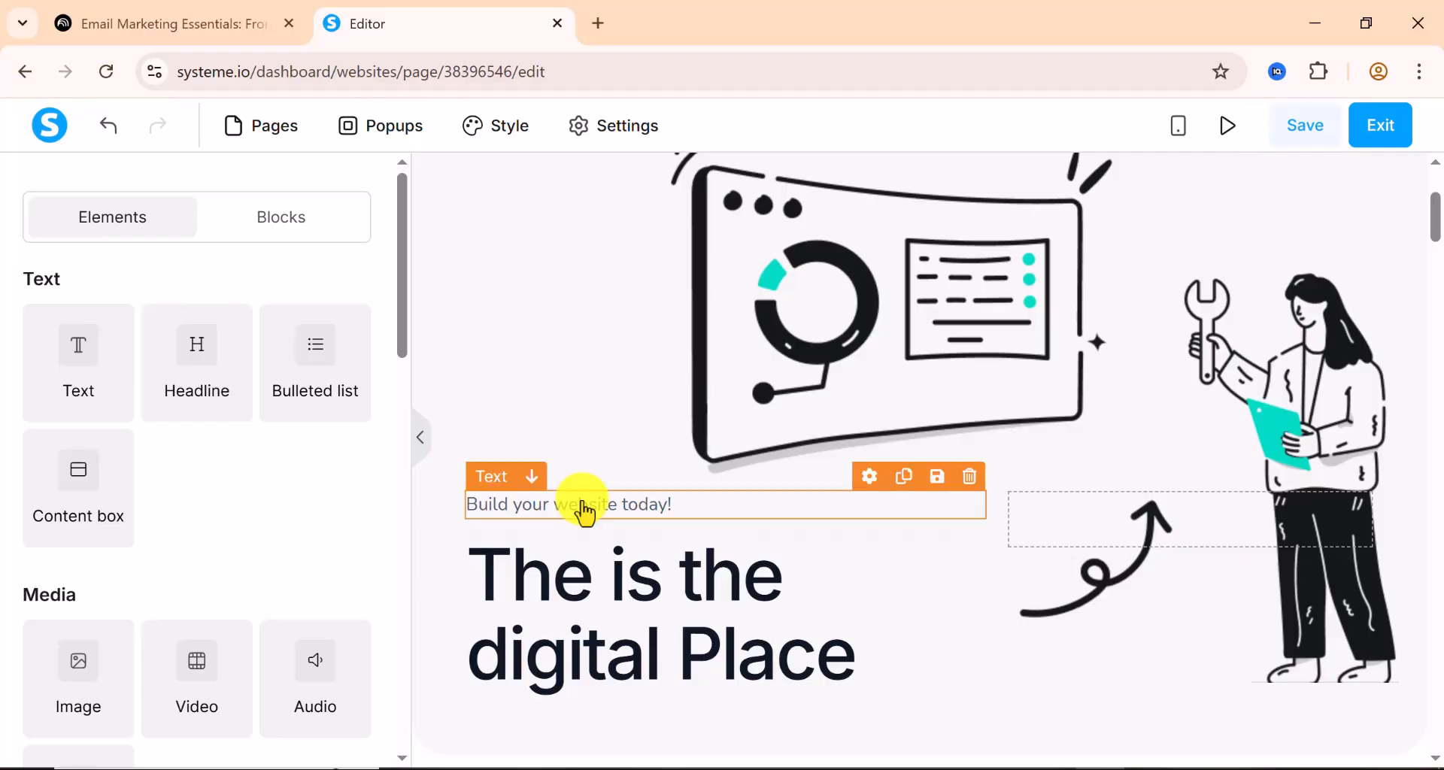
{"action": "left_click", "coordinate": [967, 493]}
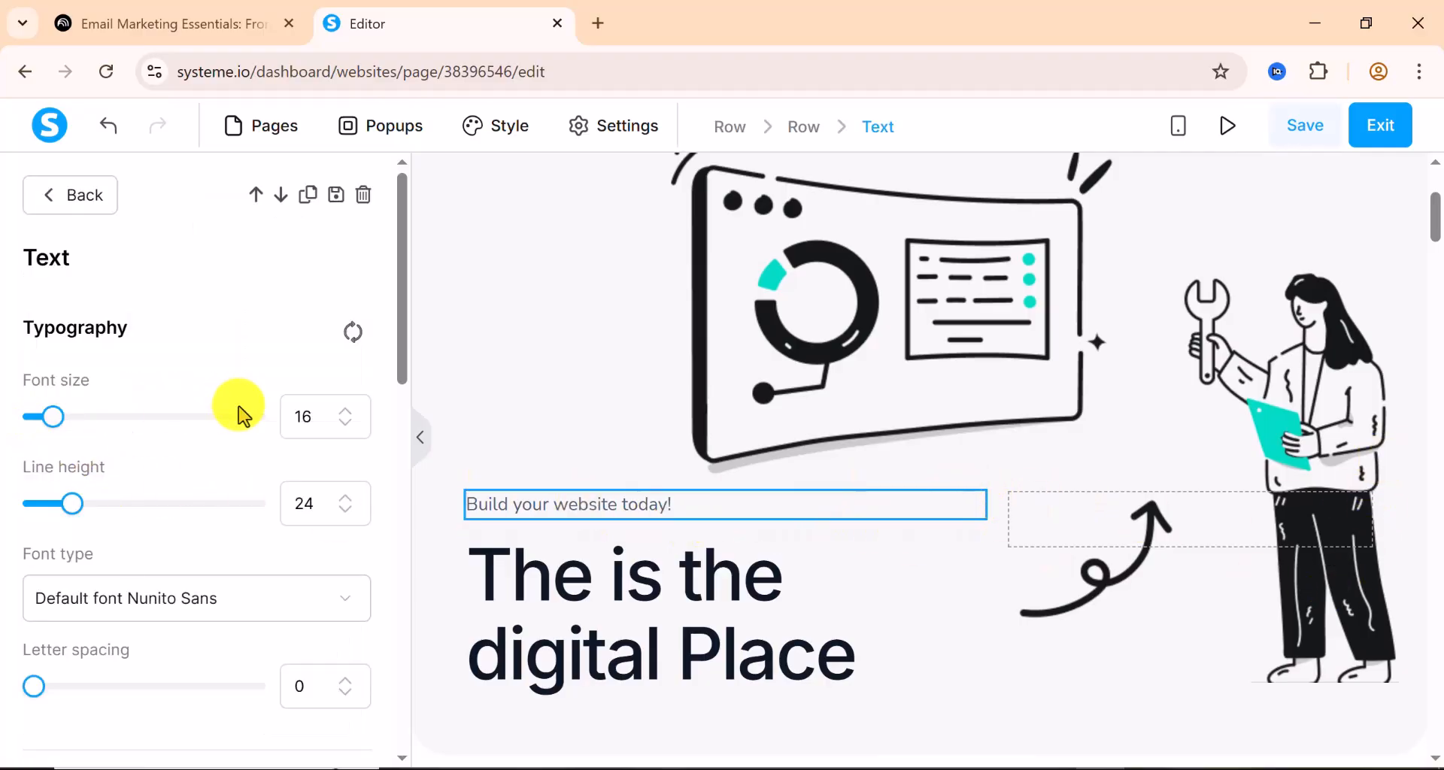
{"action": "scroll", "coordinate": [225, 520], "scroll_direction": "down", "scroll_amount": 6}
{"action": "scroll", "coordinate": [228, 519], "scroll_direction": "down", "scroll_amount": 8}
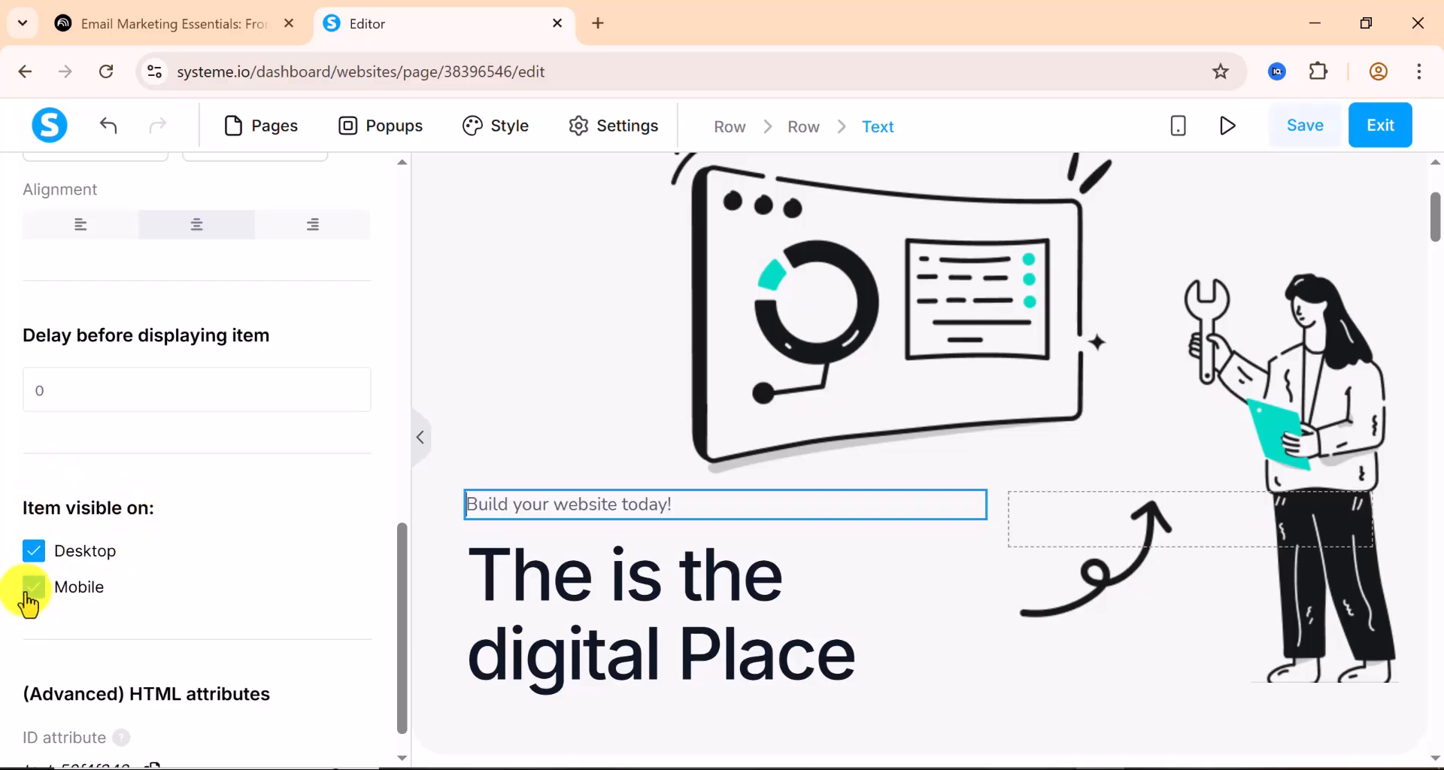
{"action": "scroll", "coordinate": [238, 677], "scroll_direction": "down", "scroll_amount": 1}
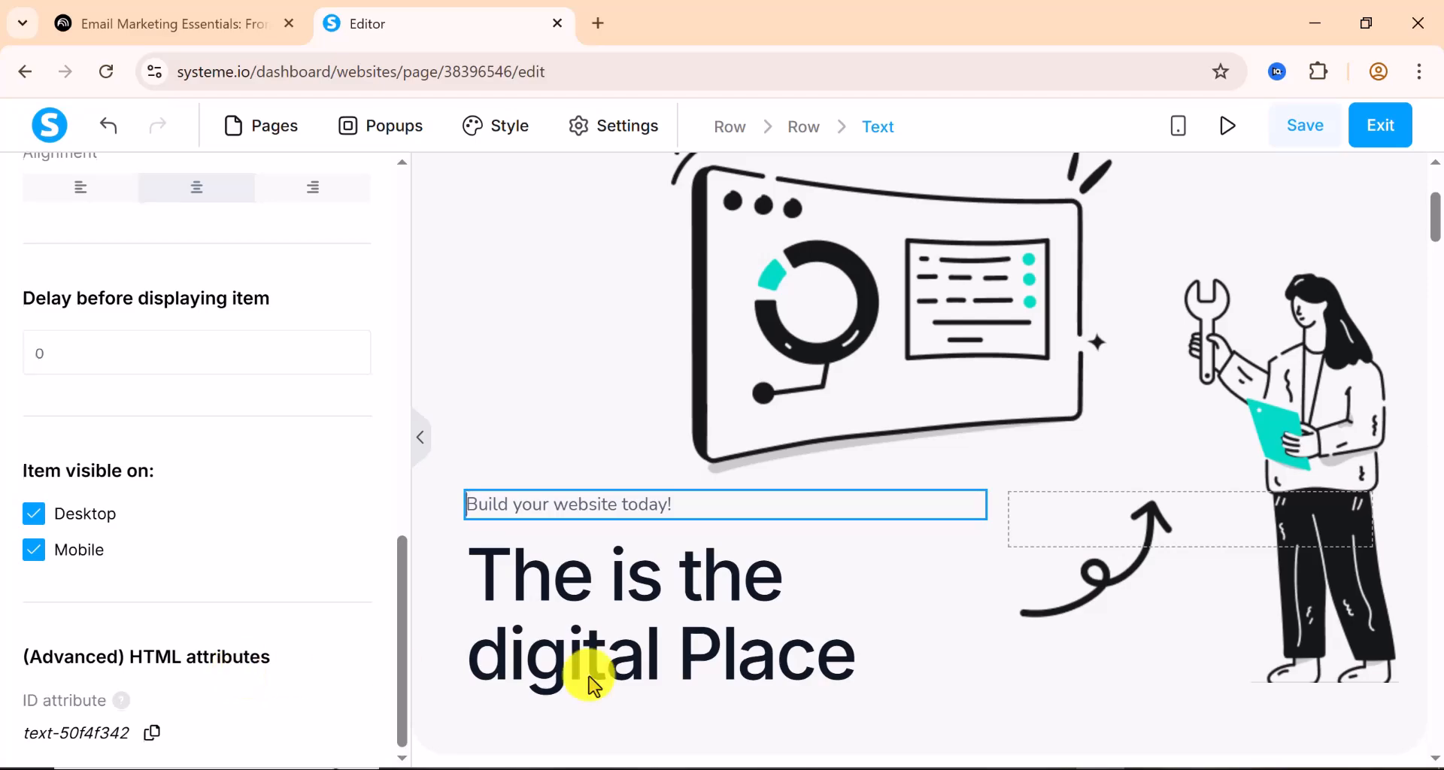
{"action": "scroll", "coordinate": [393, 677], "scroll_direction": "up", "scroll_amount": 3}
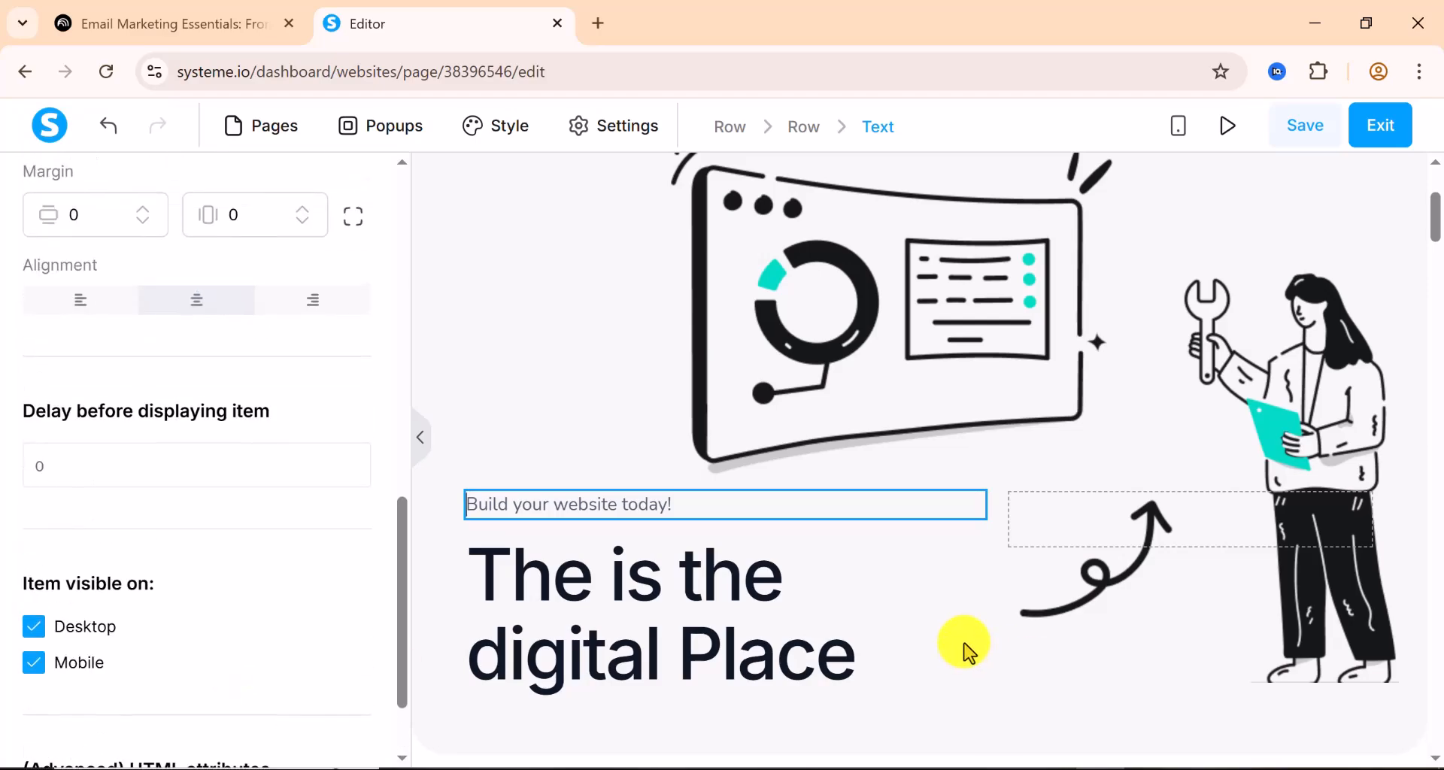